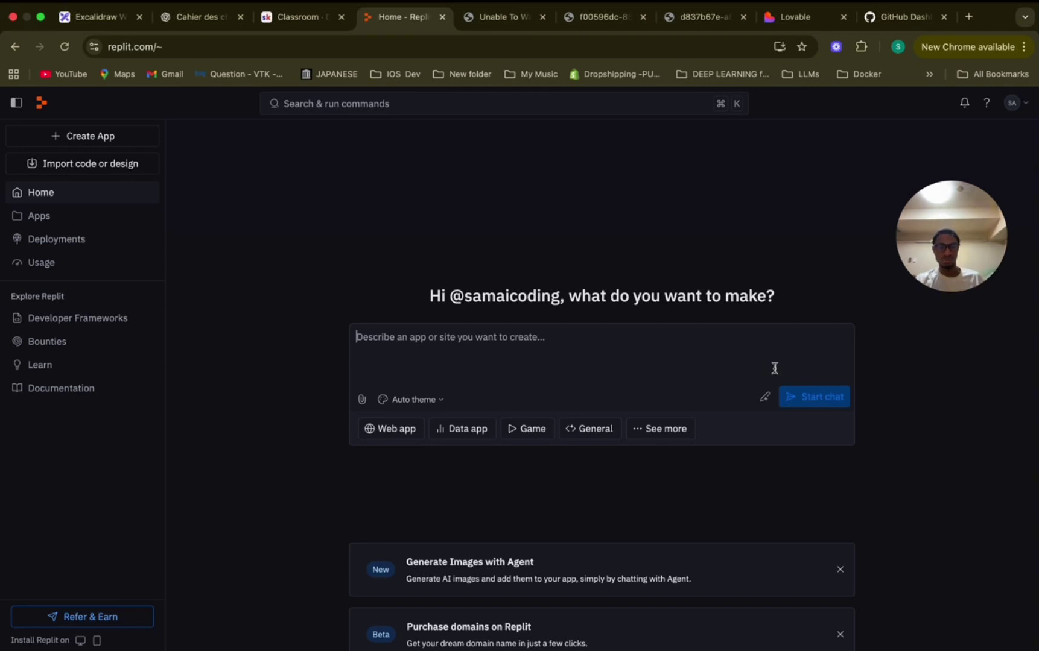
Paste a French request for a simple contact page collecting visitors' details into Replit's 'Describe an app' box.
text(Crée-moi une page de contact simple où l'utilisateur pourra entrer ses coordonnées et sa demande de contact.)
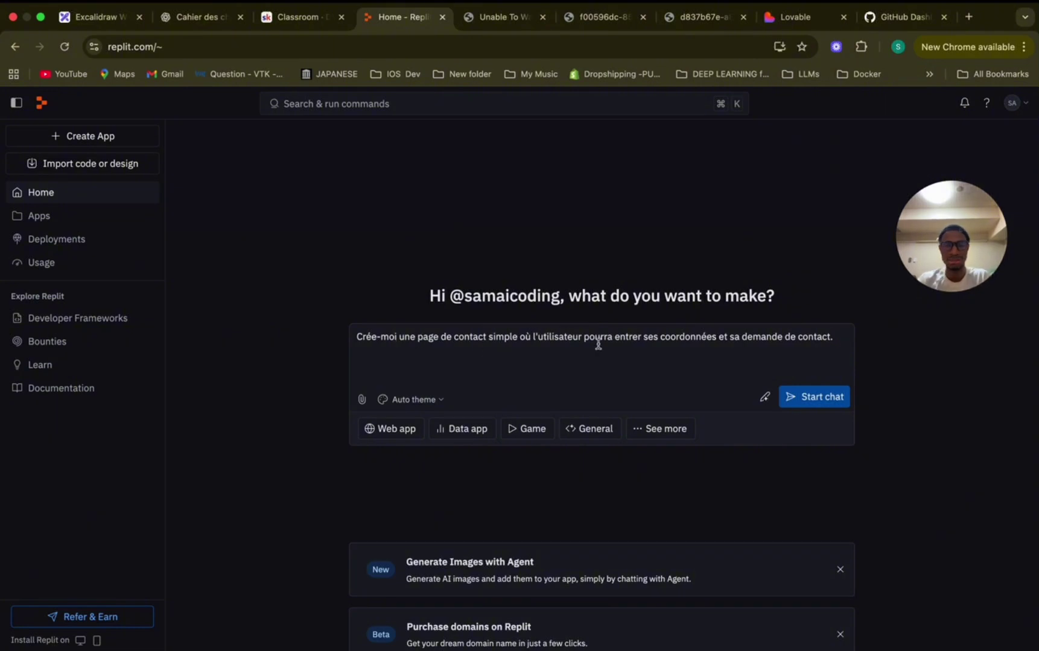
Start building the ContactPage app from the French request and approve the agent's plan.
click(816, 398)
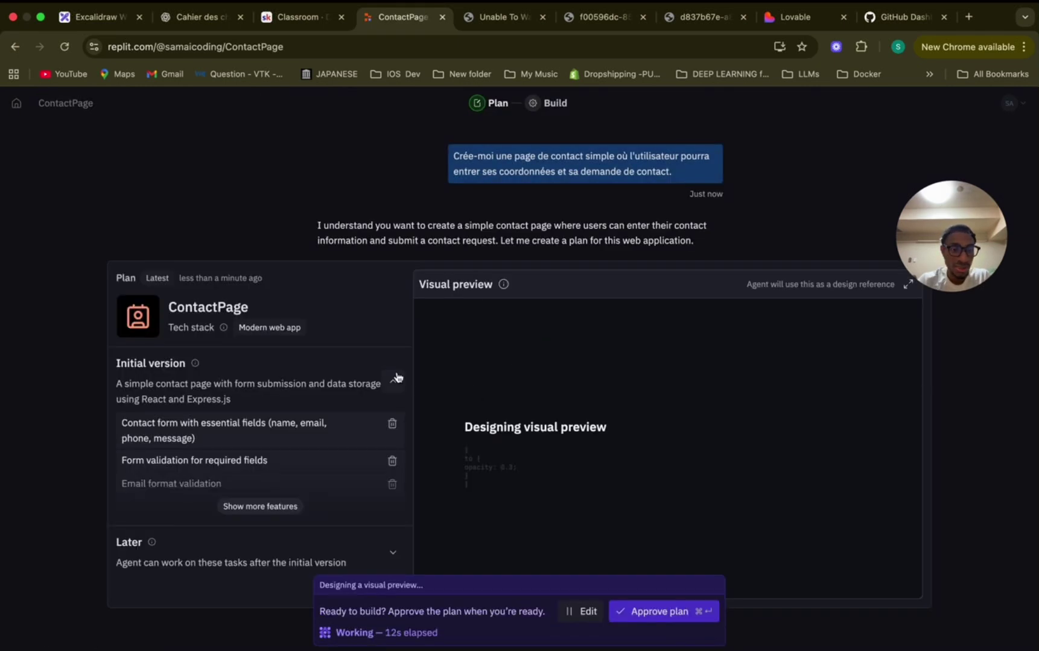
scroll(482, 365, down, 2)
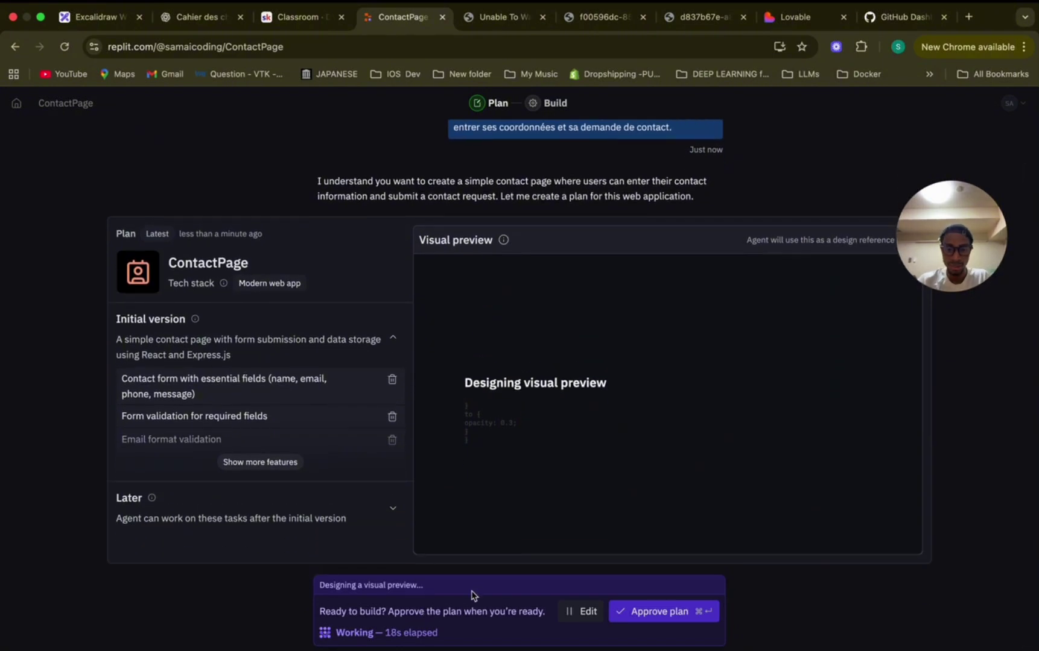
click(672, 611)
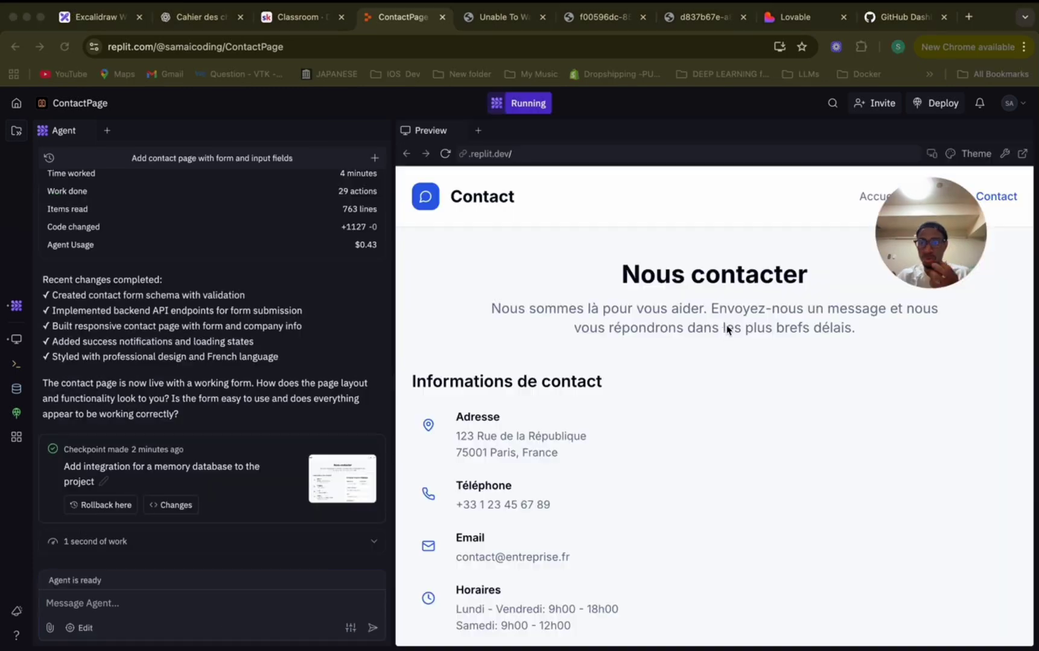
Review the generated contact form in its own browser tab, then return to the ContactPage workspace.
scroll(235, 364, up, 3)
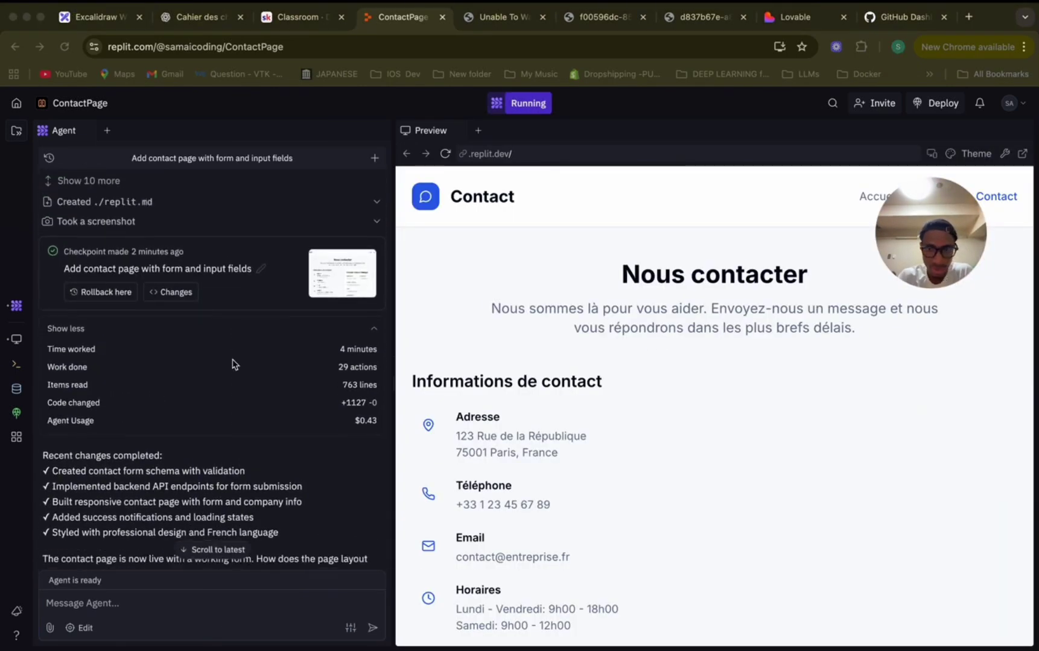
scroll(234, 365, down, 3)
scroll(788, 403, down, 10)
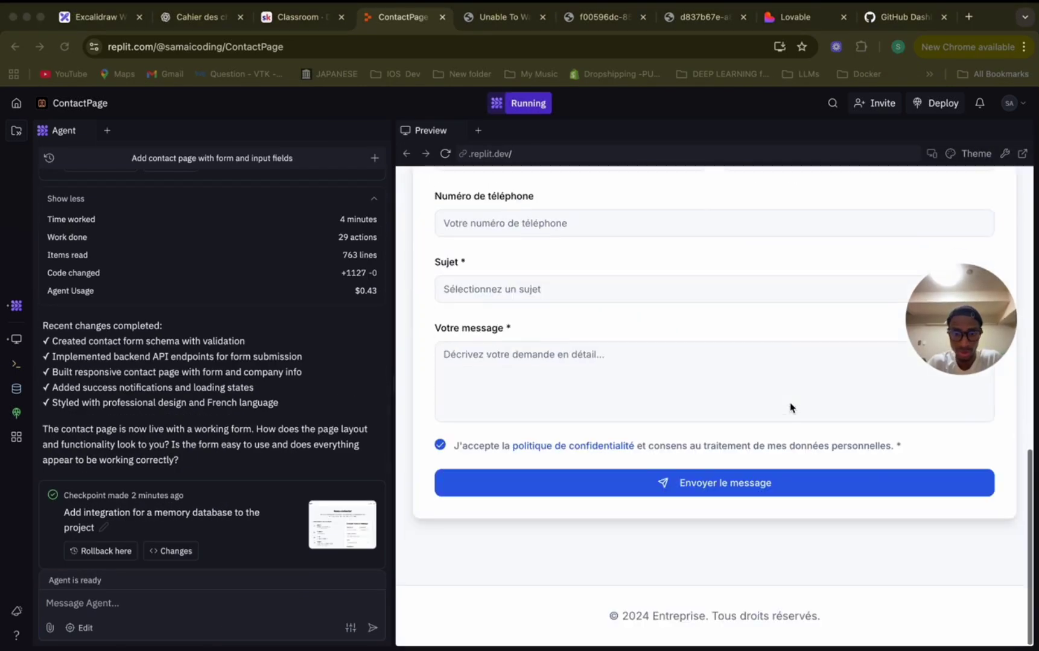
scroll(789, 407, up, 10)
click(1022, 154)
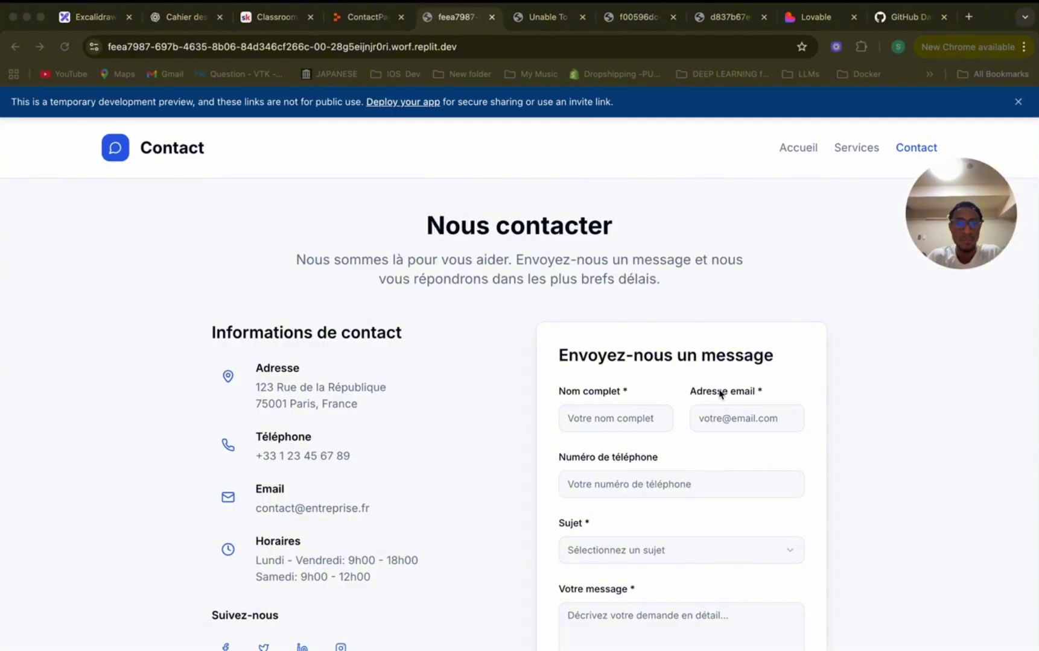
scroll(719, 394, down, 3)
scroll(719, 393, up, 3)
scroll(719, 393, down, 5)
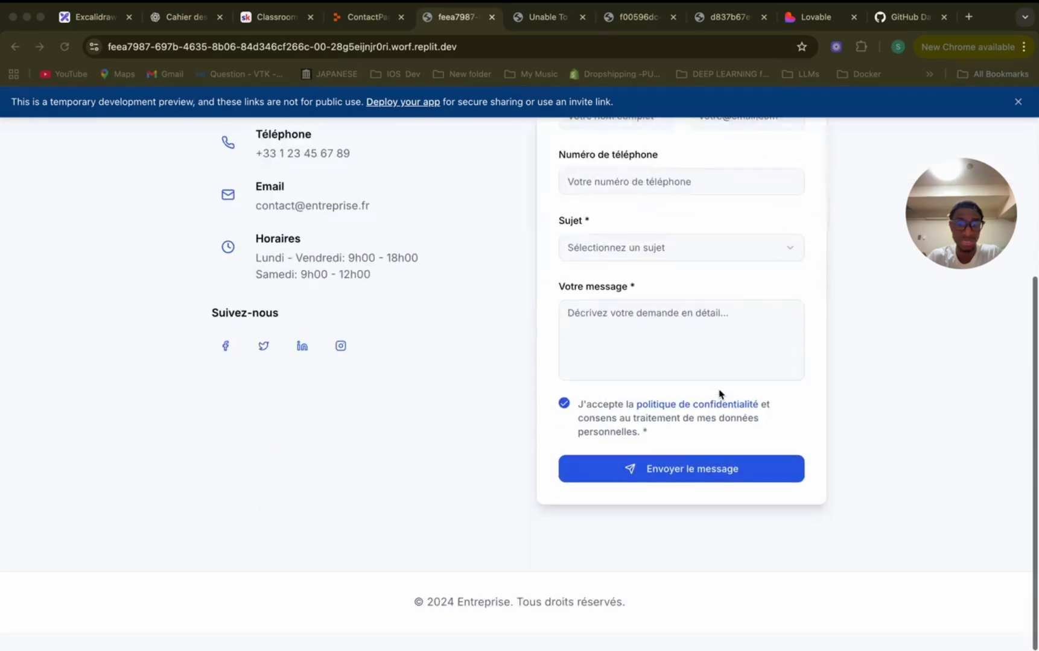
scroll(719, 394, up, 4)
scroll(719, 394, down, 2)
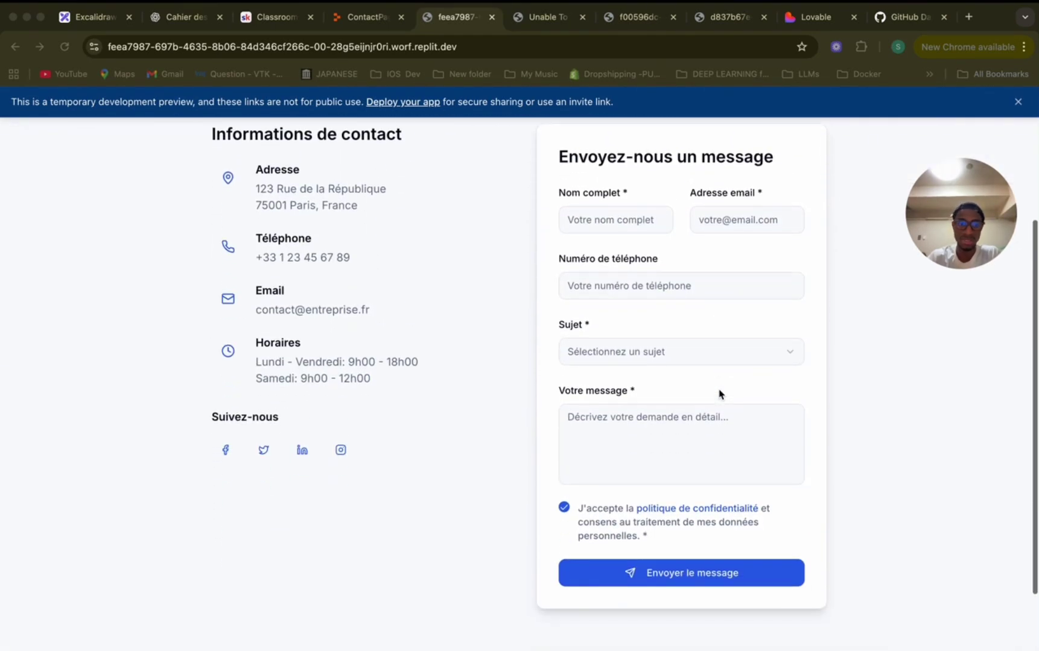
scroll(719, 393, up, 3)
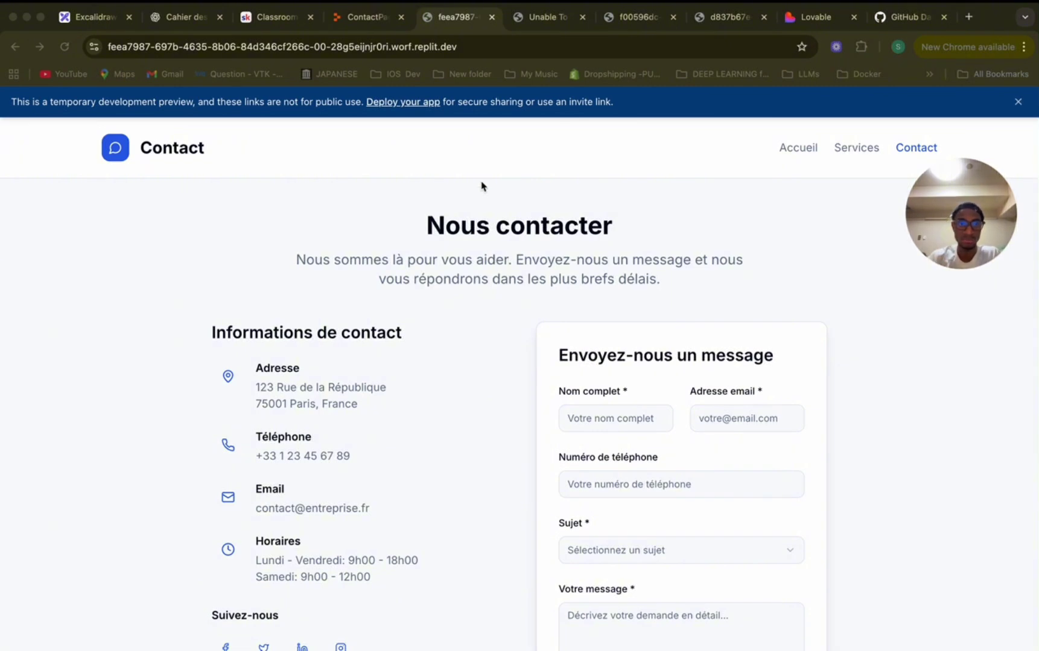
click(365, 20)
Write the agent a request for clickable WhatsApp, LinkedIn and YouTube links with icons, adding a contact email line.
click(152, 601)
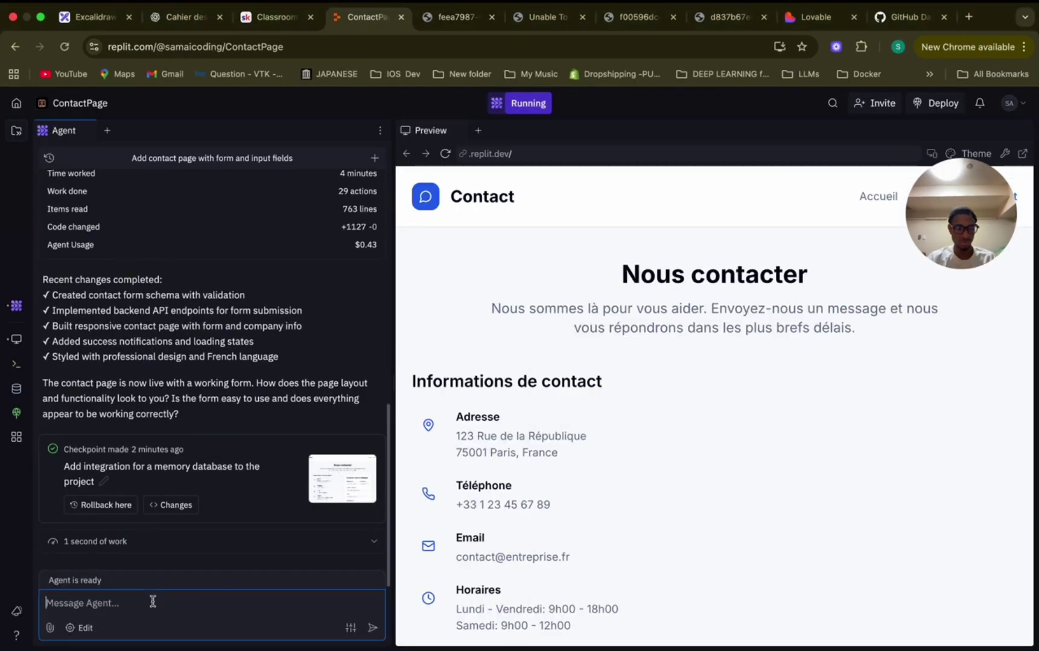
key(super+v)
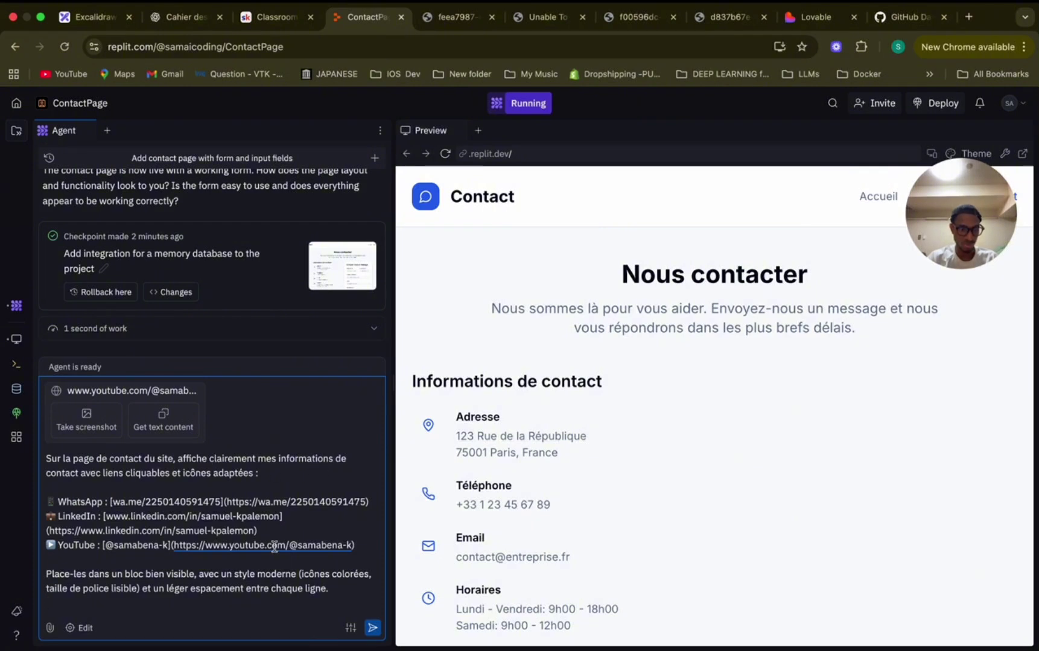
key(shift+Return)
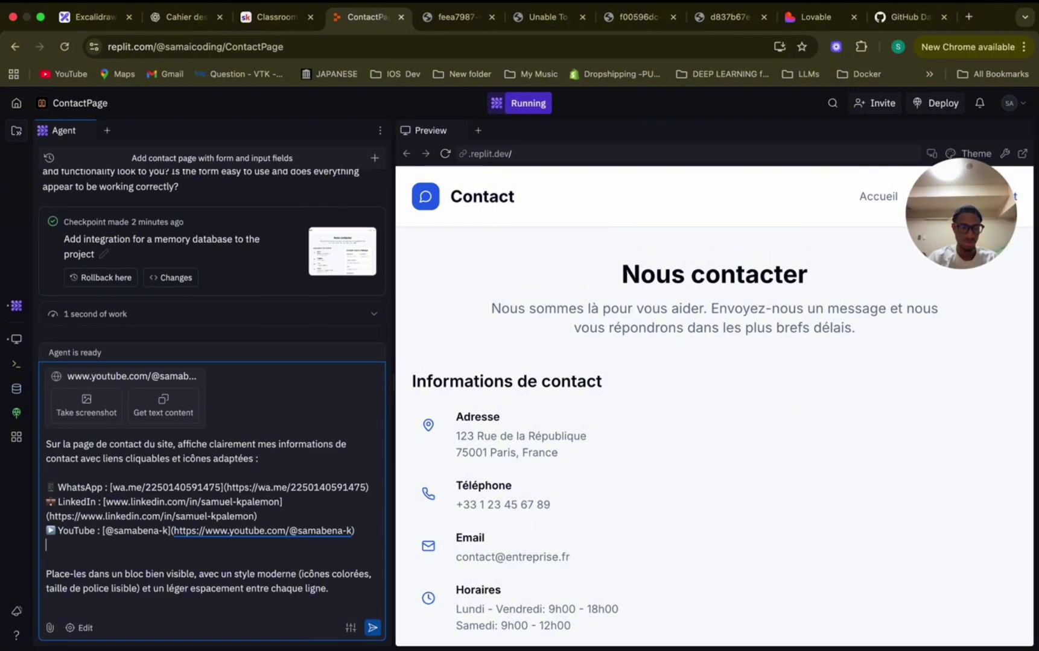
text(email)
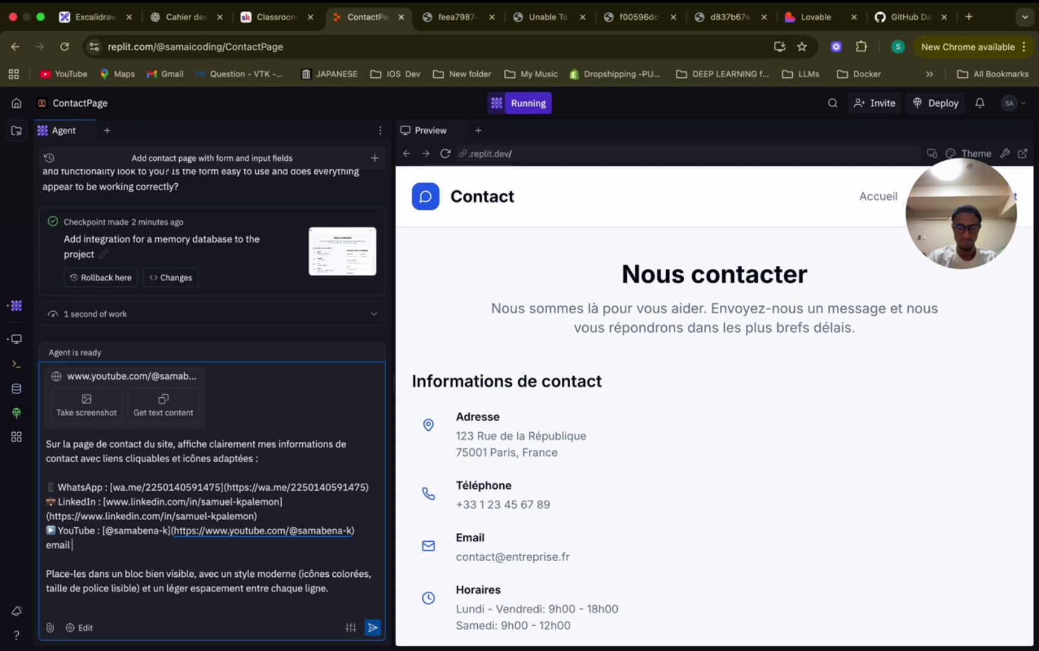
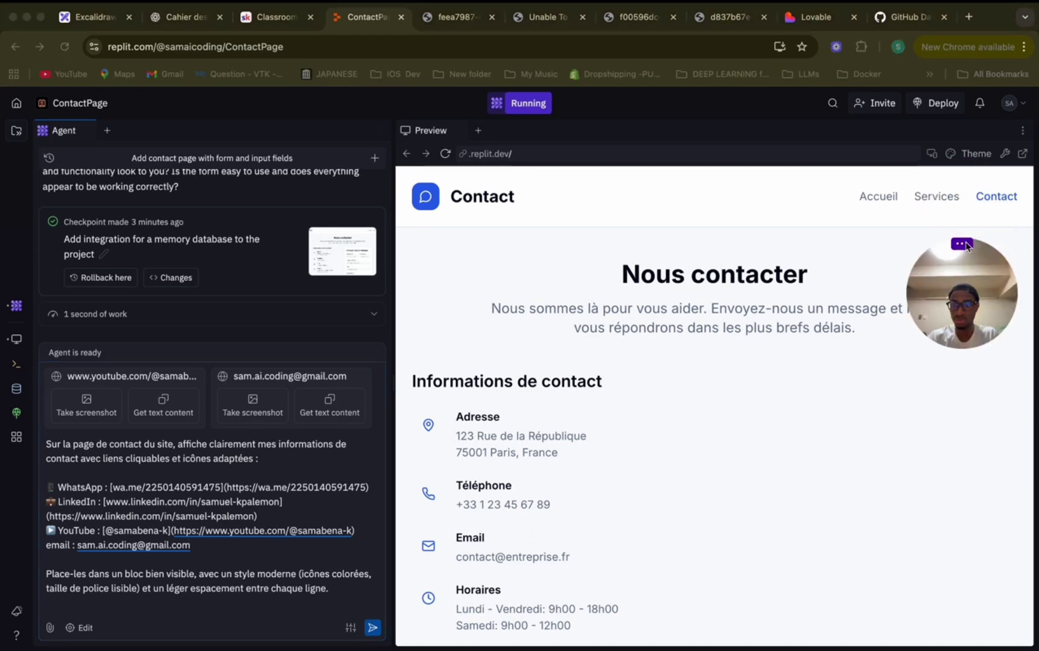
click(373, 629)
Send the contact-links request and check the preview's coloured WhatsApp, LinkedIn, YouTube and Email cards above the form.
click(372, 628)
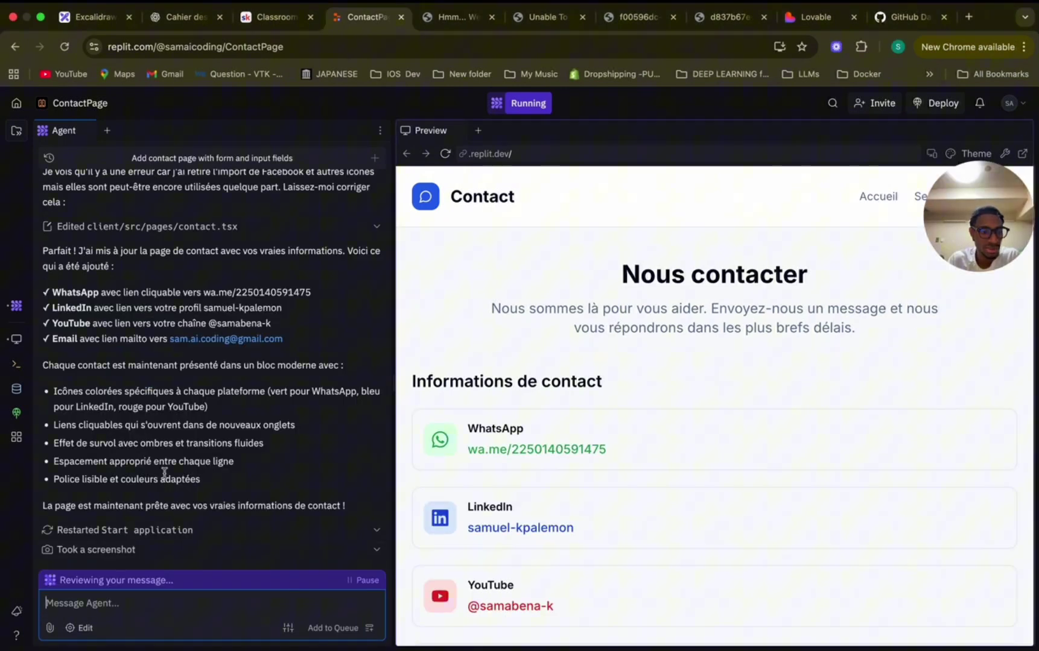
scroll(164, 475, up, 2)
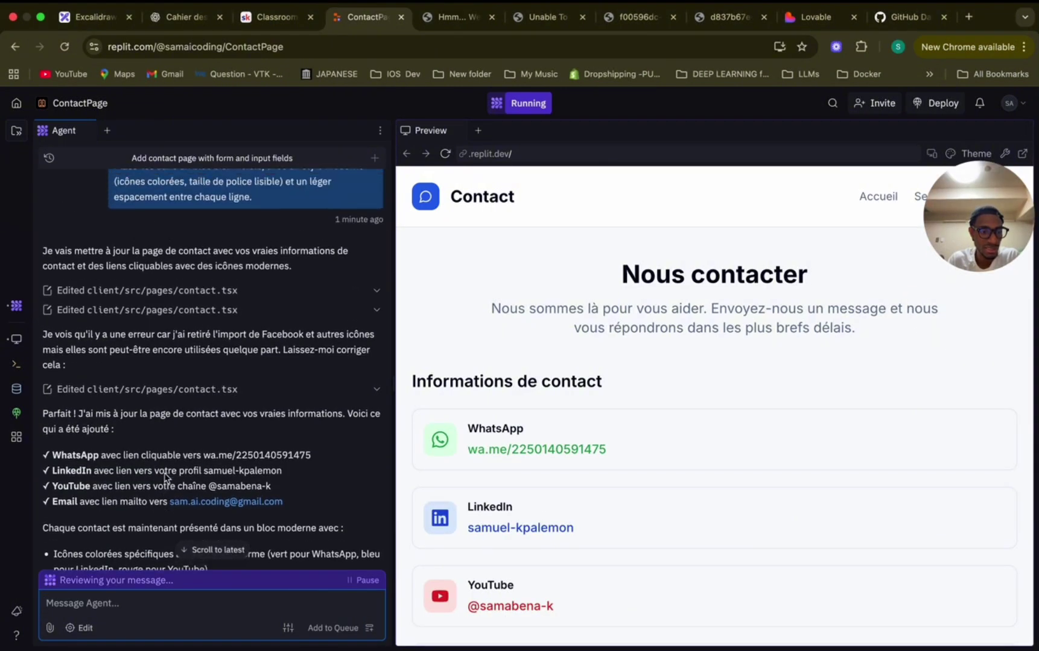
scroll(175, 483, down, 2)
scroll(640, 559, down, 1)
scroll(640, 559, down, 4)
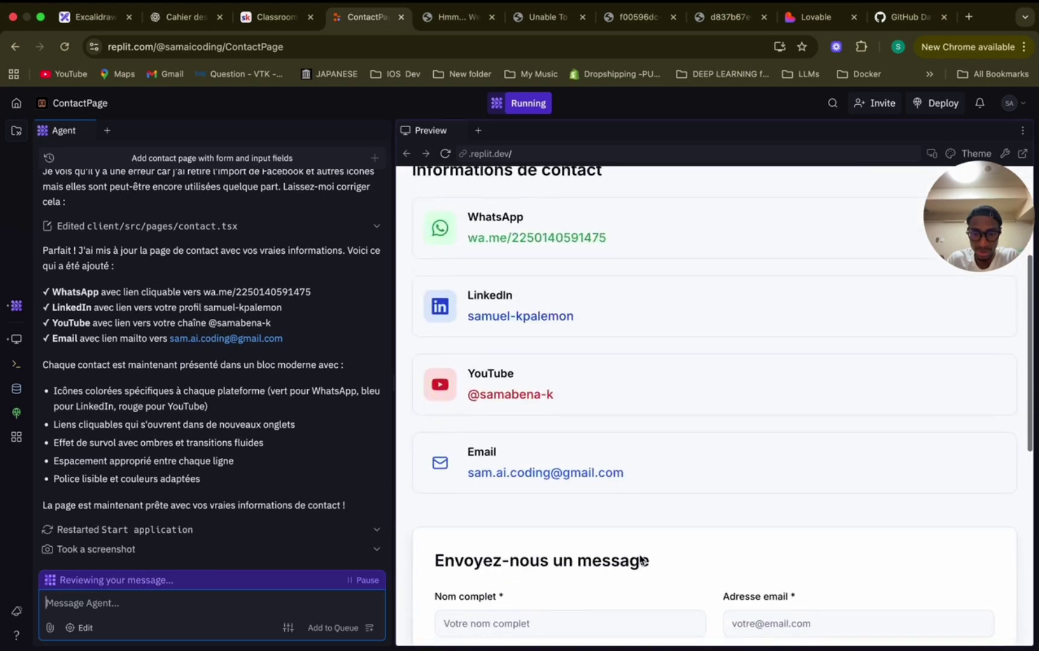
scroll(633, 558, up, 1)
scroll(591, 505, up, 2)
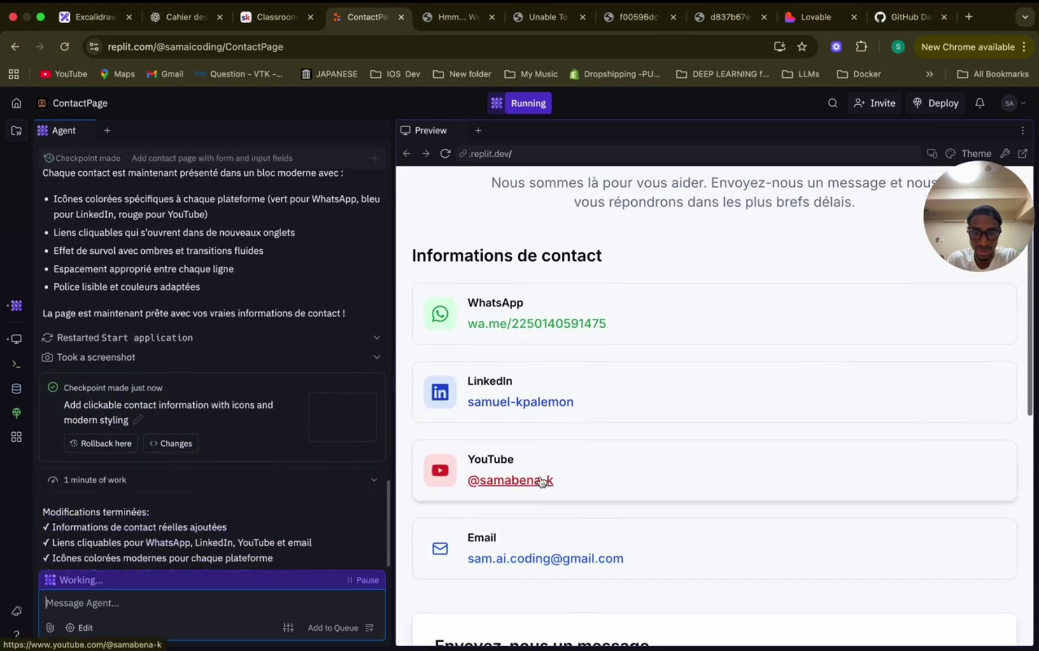
scroll(567, 472, up, 2)
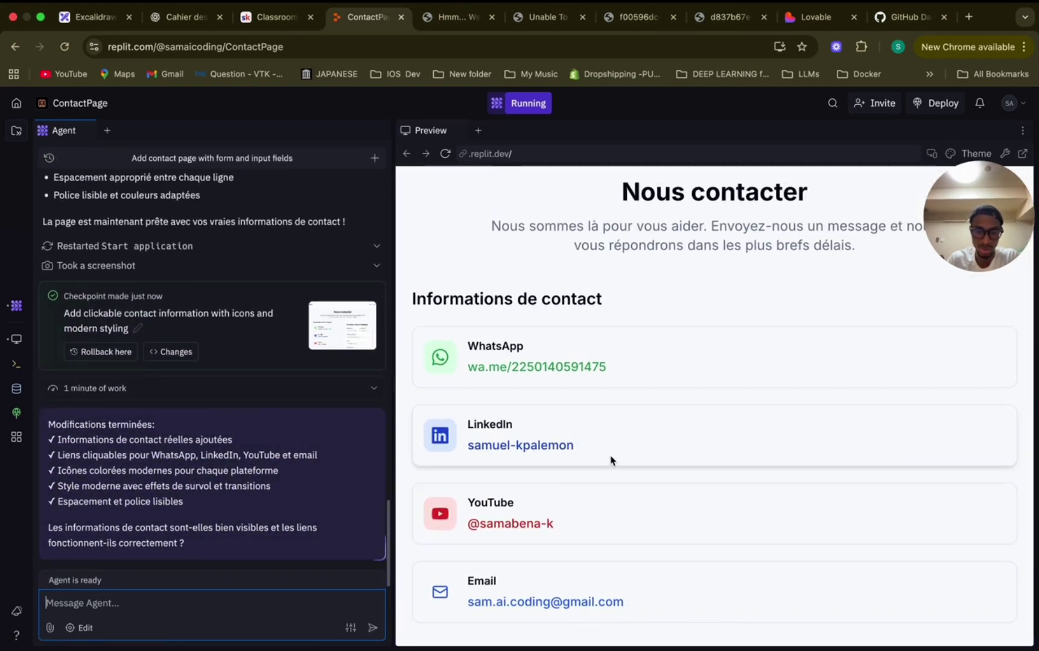
scroll(591, 456, up, 1)
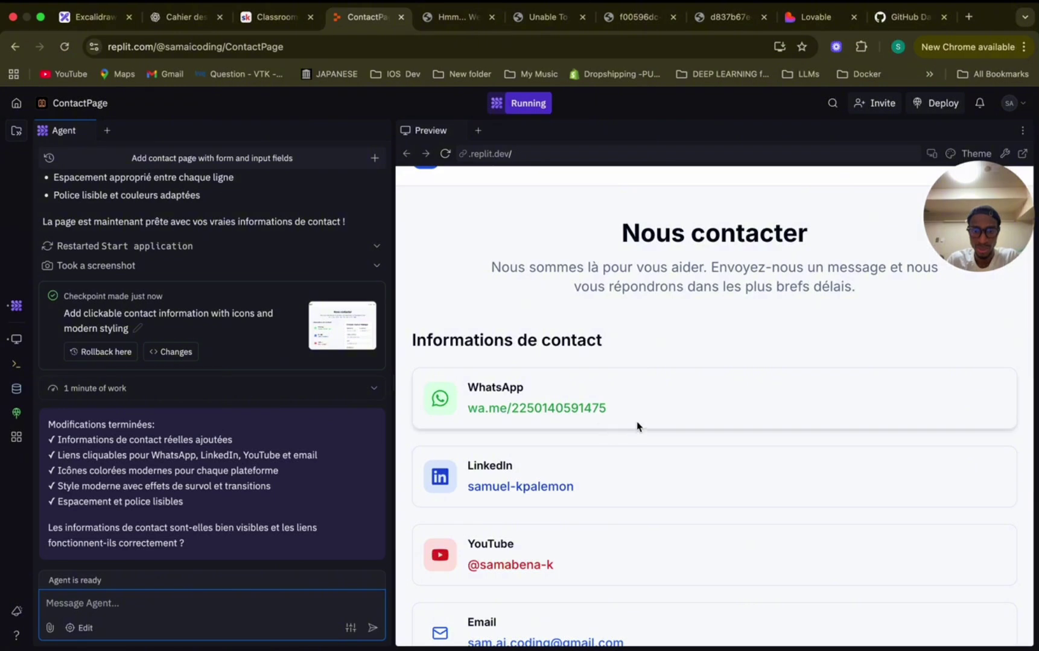
scroll(637, 424, down, 2)
scroll(670, 392, down, 7)
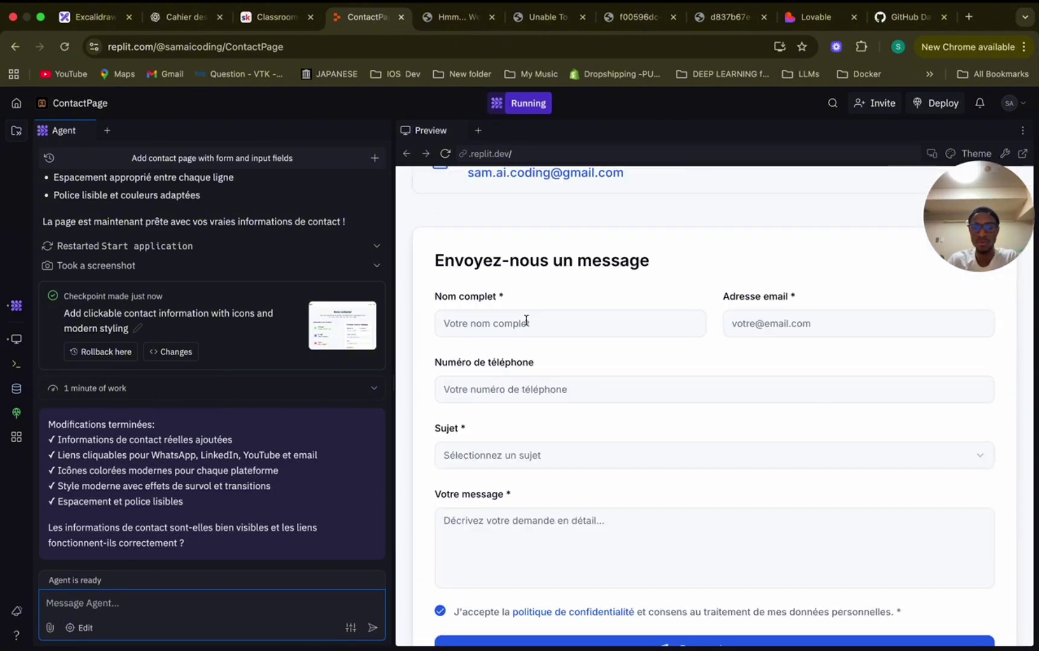
scroll(654, 494, down, 2)
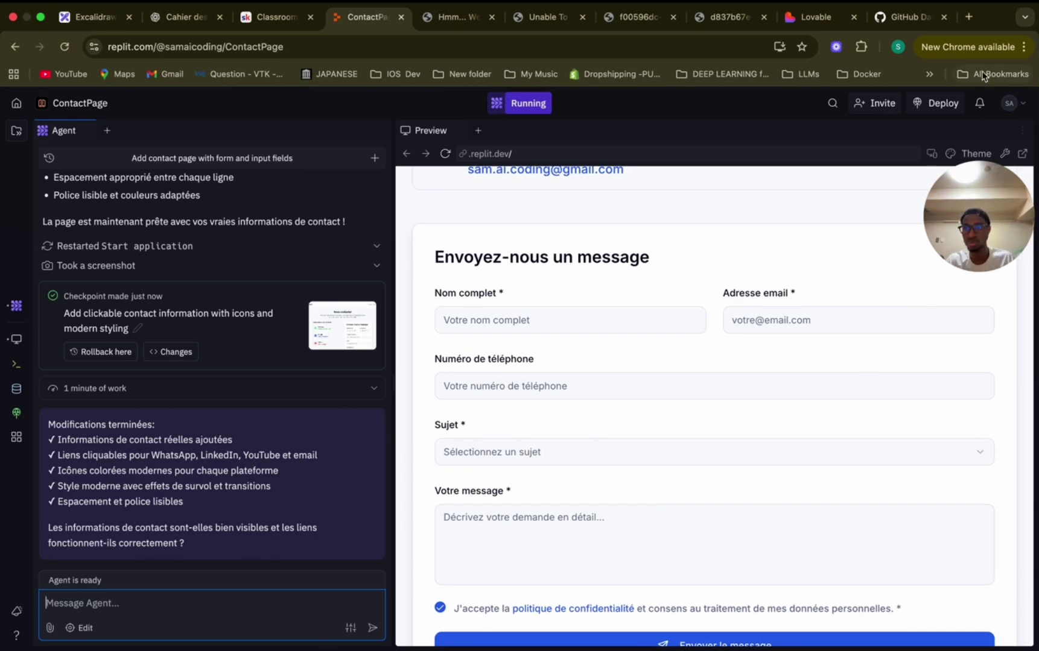
Load the n8n instance in a new browser tab.
key(super+t)
click(594, 51)
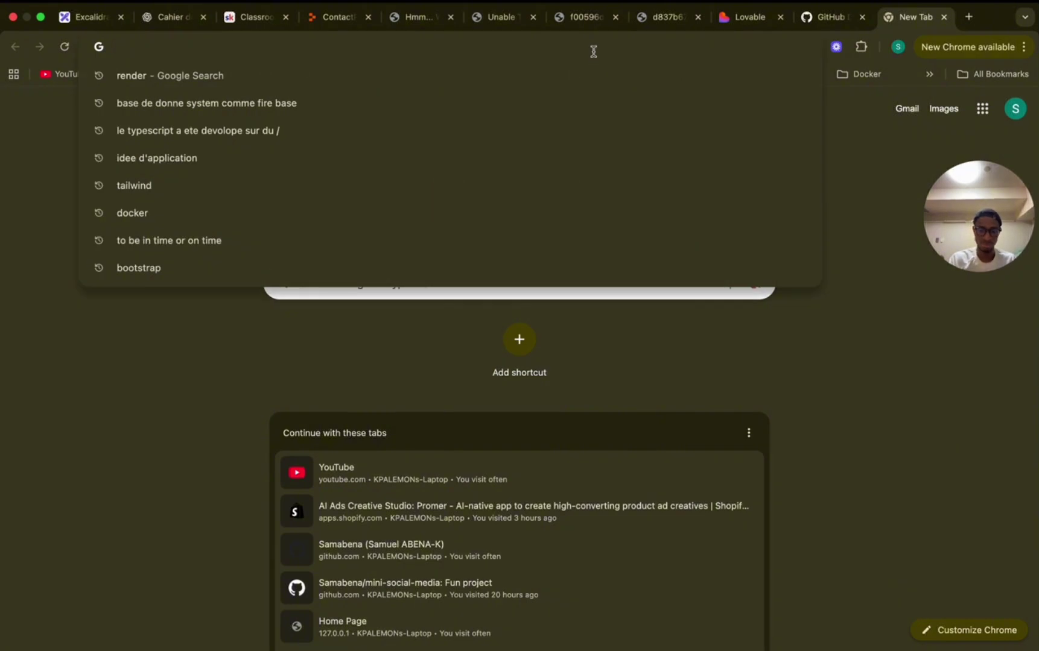
text(n8n.srv879141.hstgr.cloud)
key(Return)
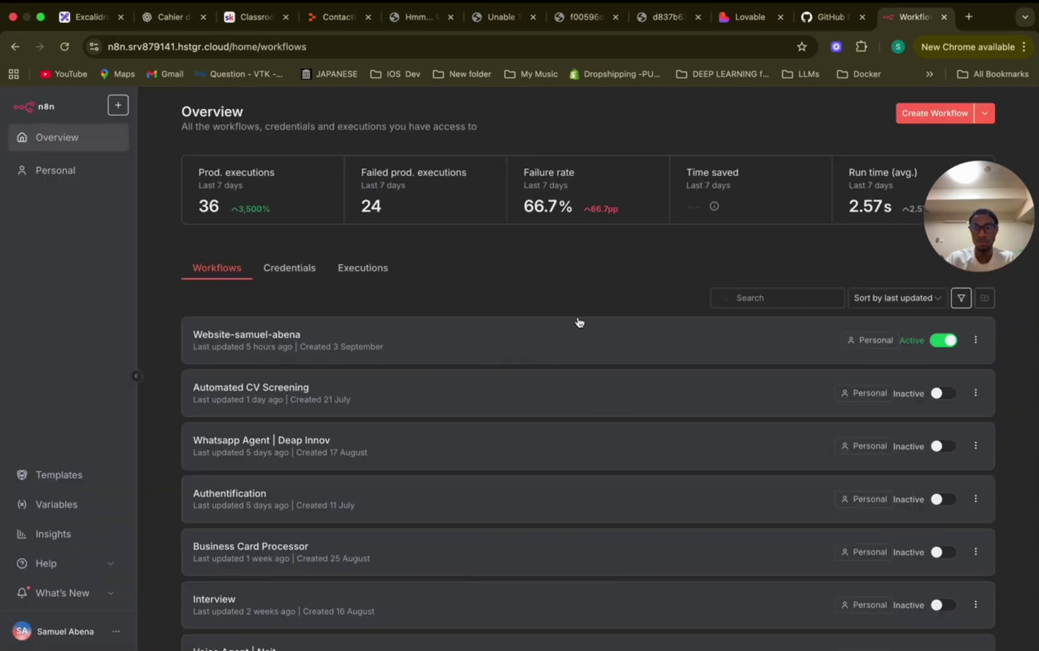
Create a new workflow and add a Webhook trigger, found by searching 'web', as its first step.
click(934, 113)
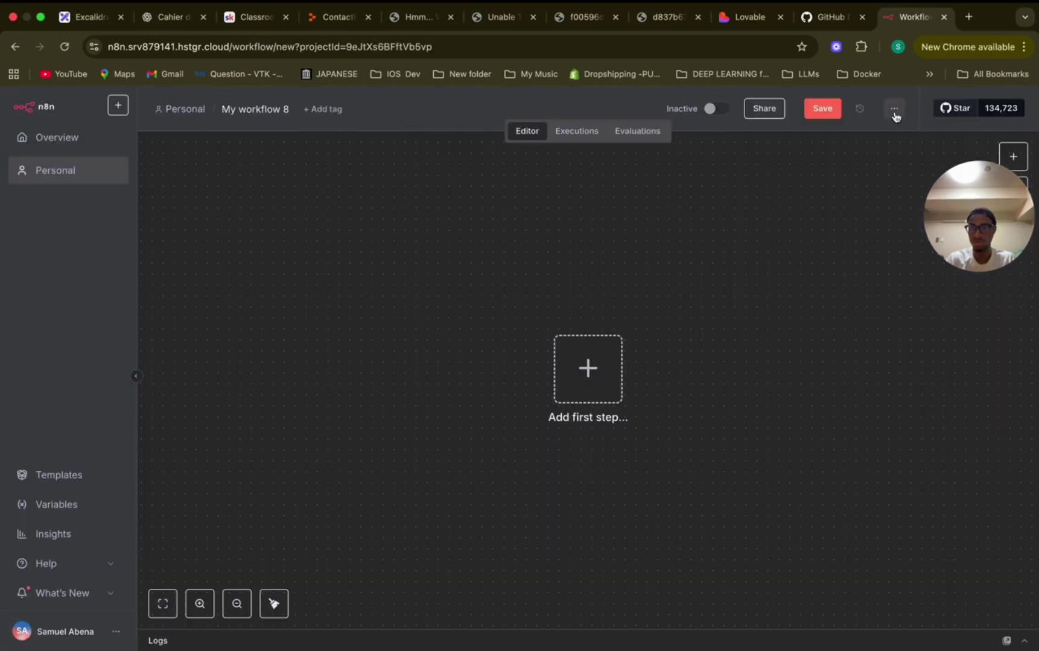
click(586, 367)
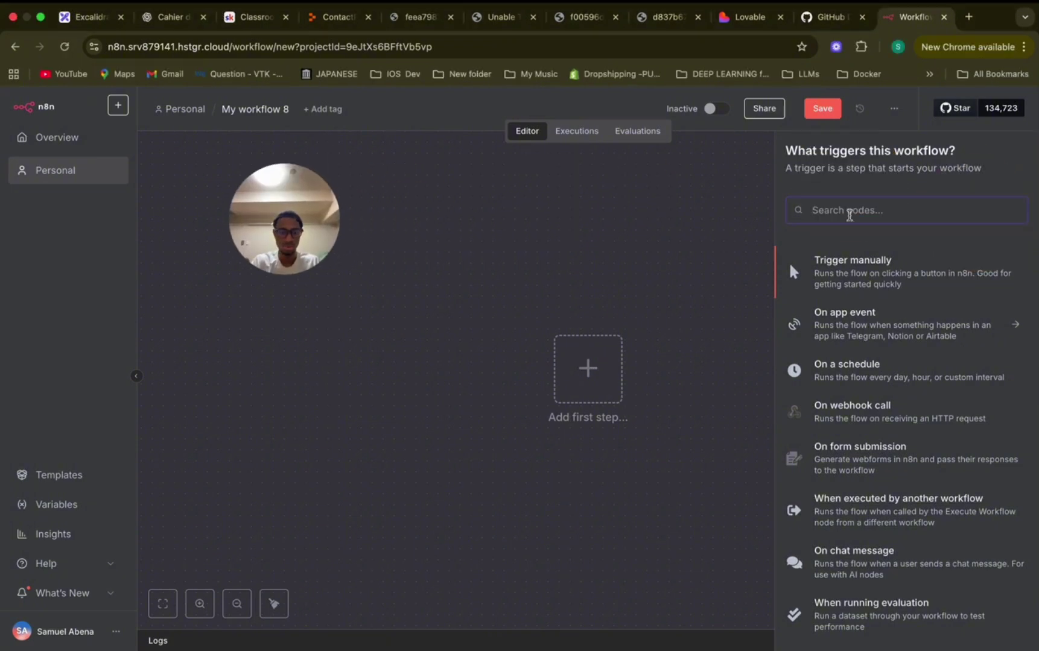
text(web)
click(837, 301)
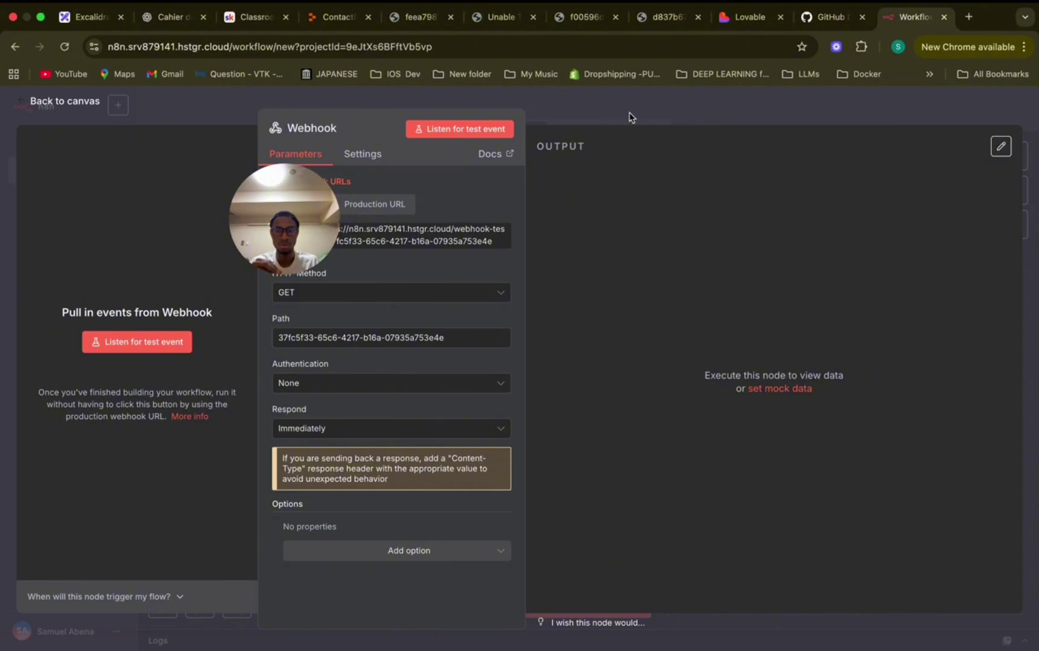
Open the Webhook node's settings and copy its test URL after viewing the production URL.
click(633, 115)
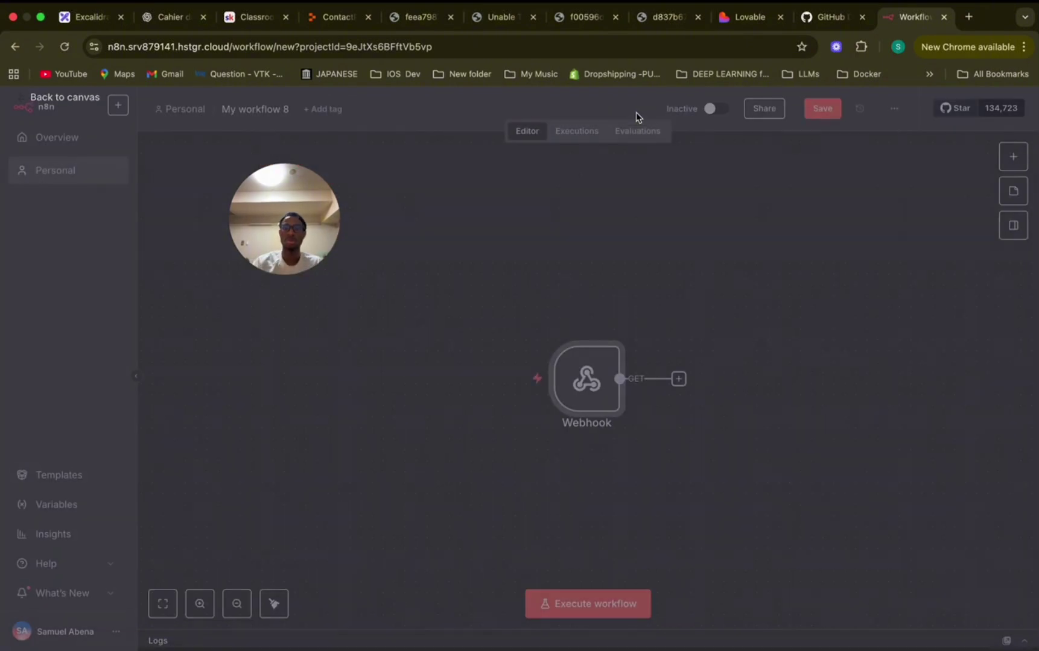
double_click(586, 371)
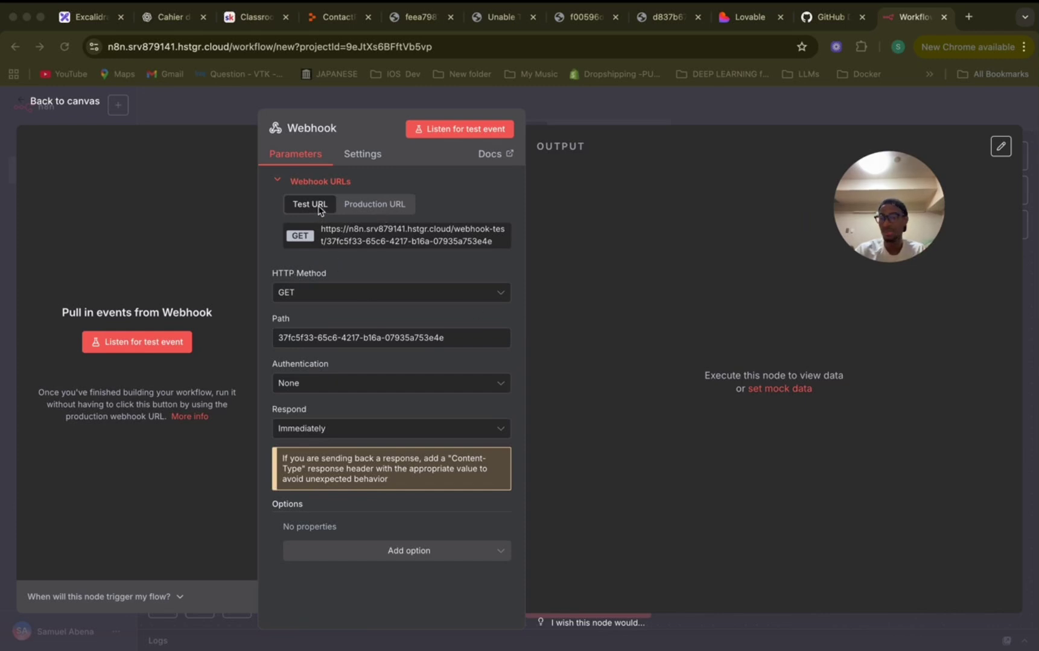
click(362, 205)
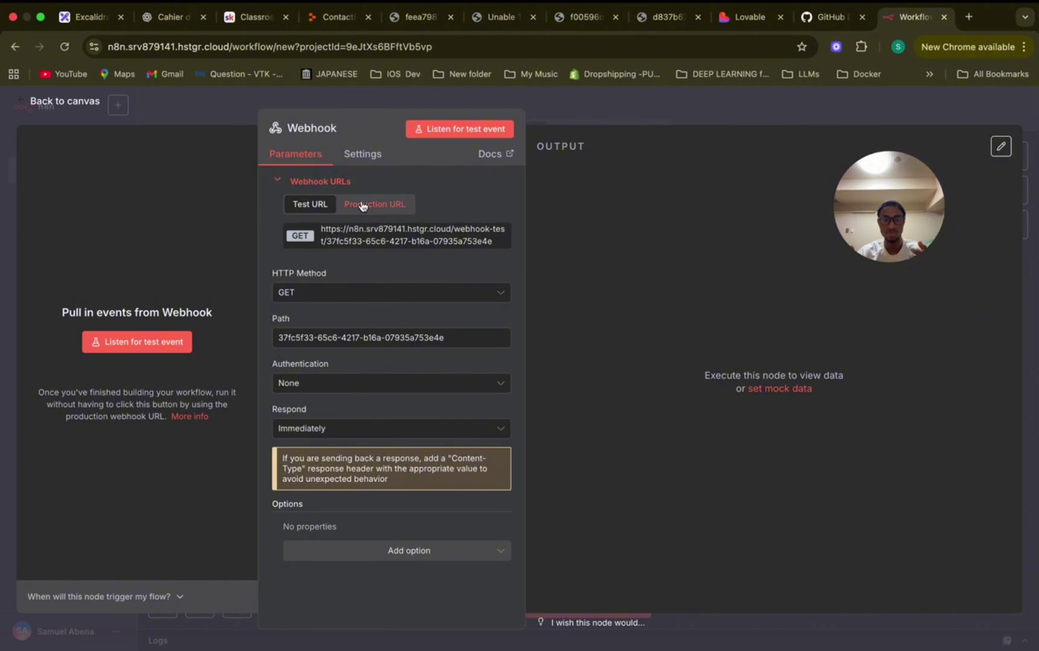
click(362, 206)
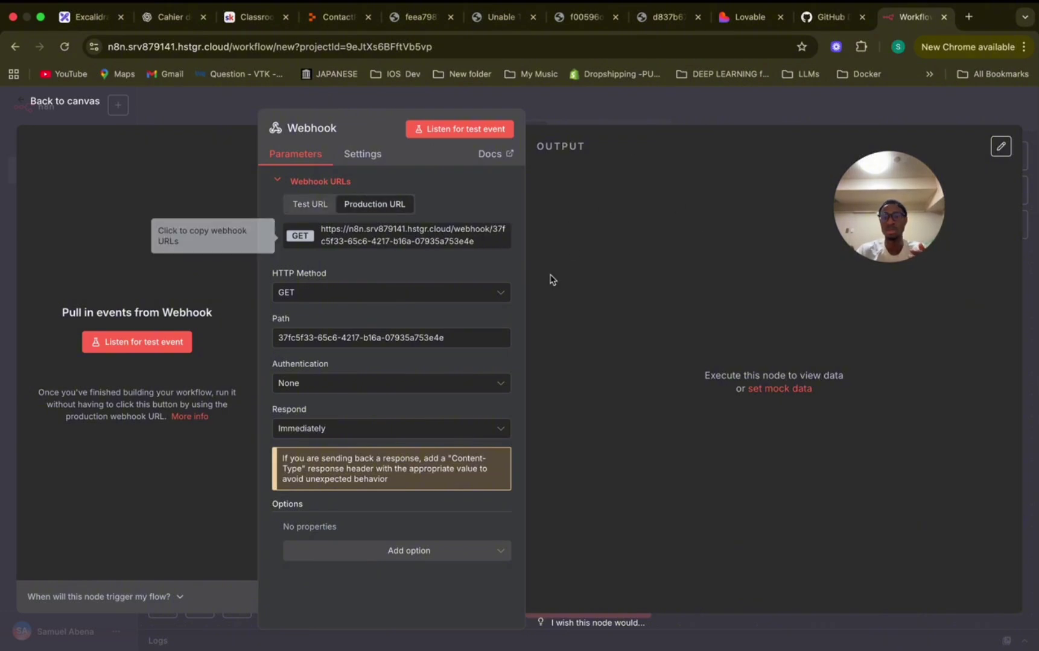
click(308, 202)
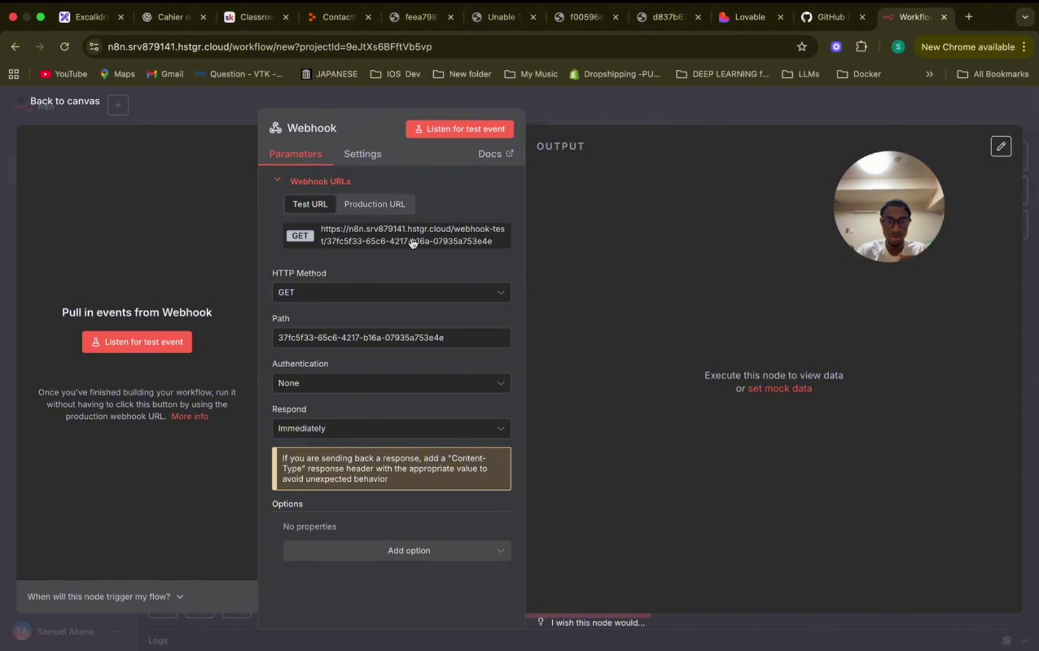
click(468, 235)
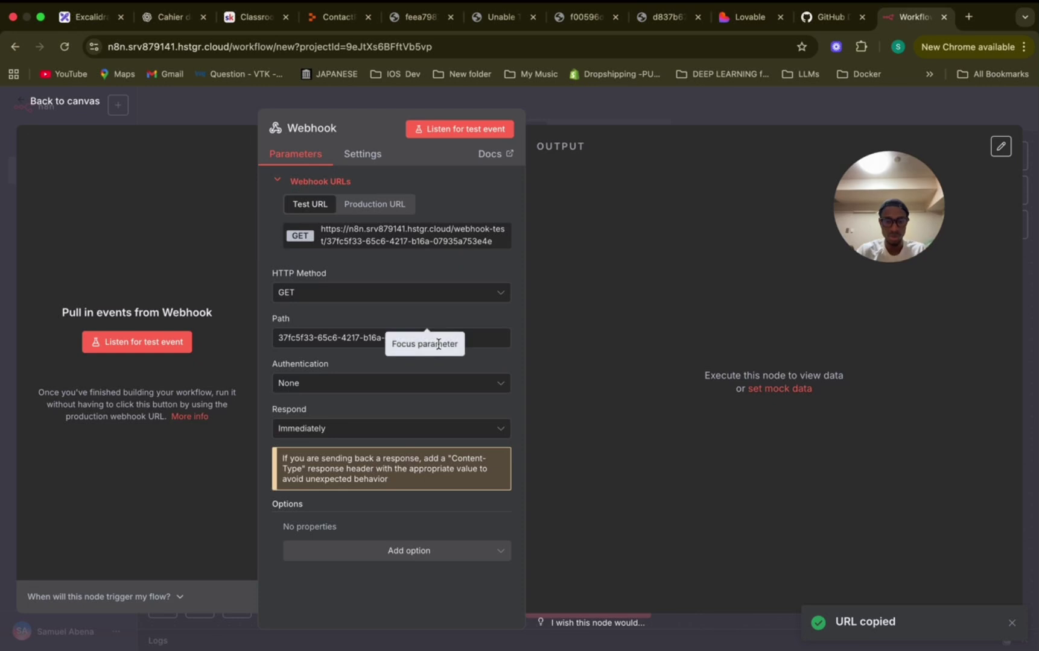
Change the webhook path to contact-me, set HTTP Method to POST, and copy the updated test URL.
triple_click(463, 341)
key(BackSpace)
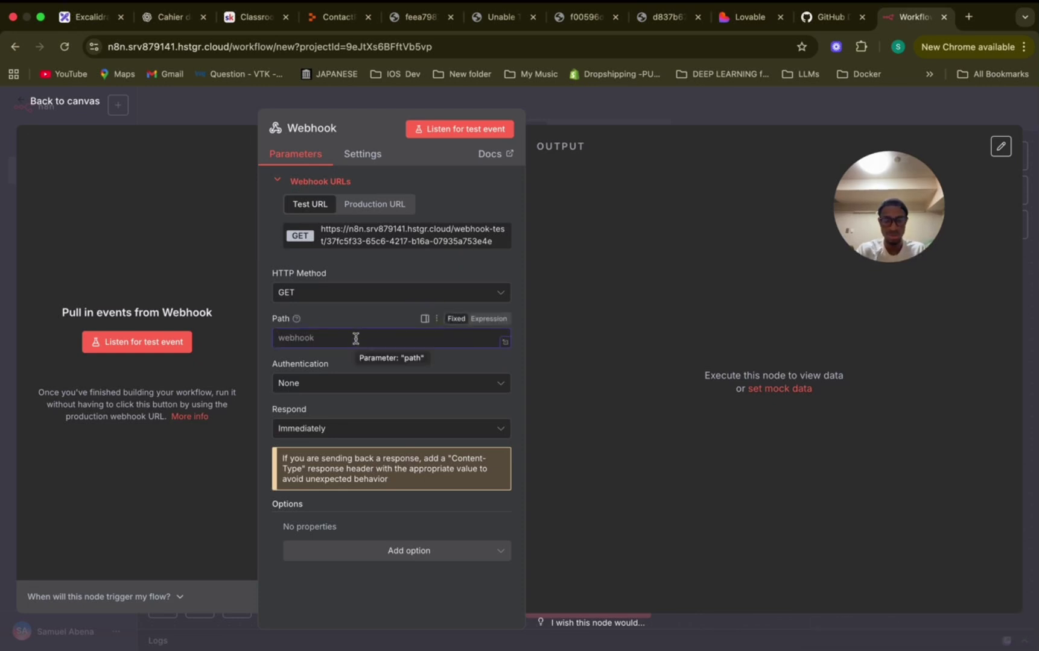
text(contact-me)
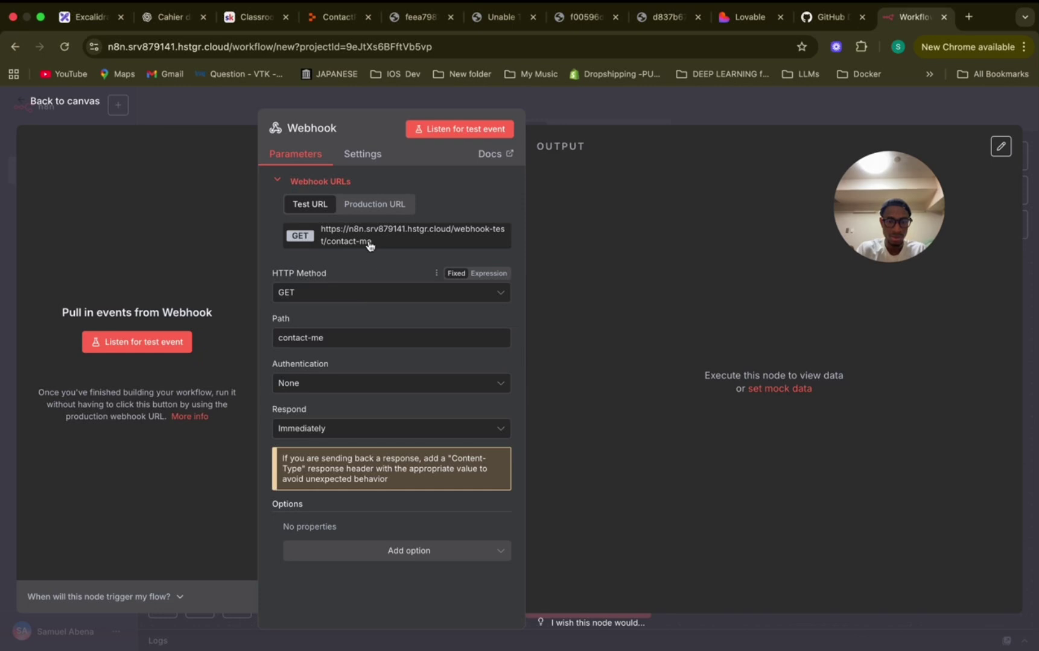
click(328, 293)
click(309, 422)
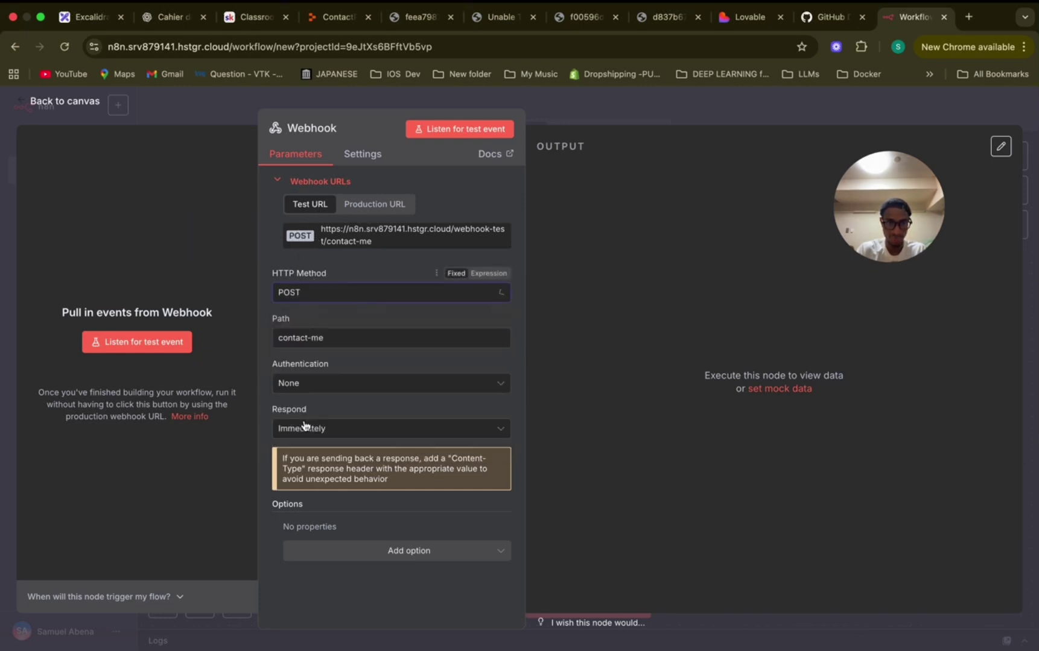
click(390, 242)
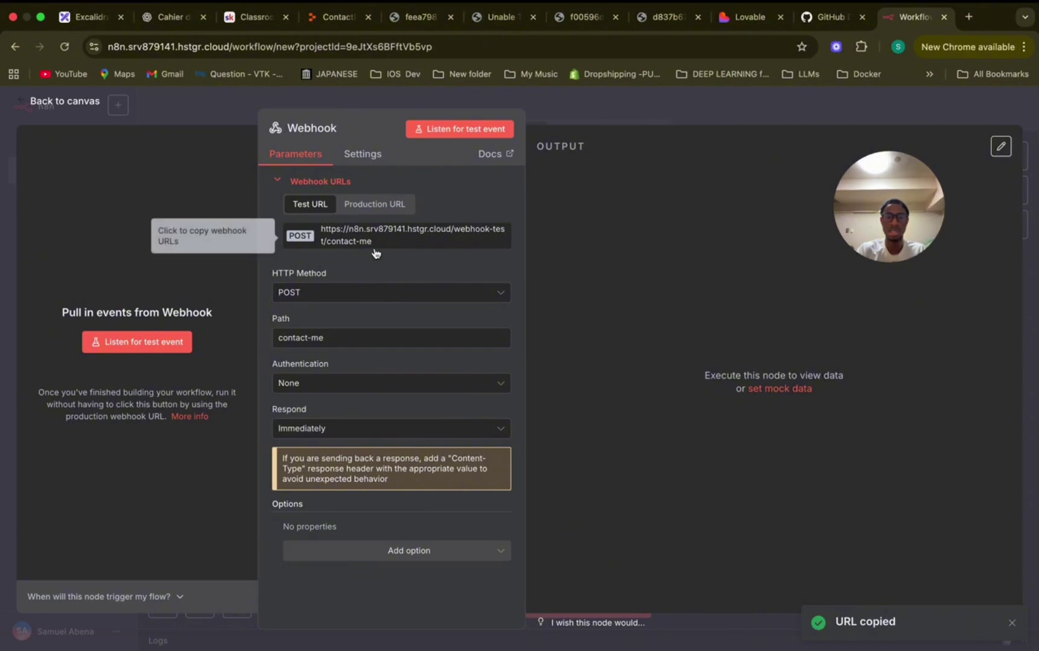
click(338, 17)
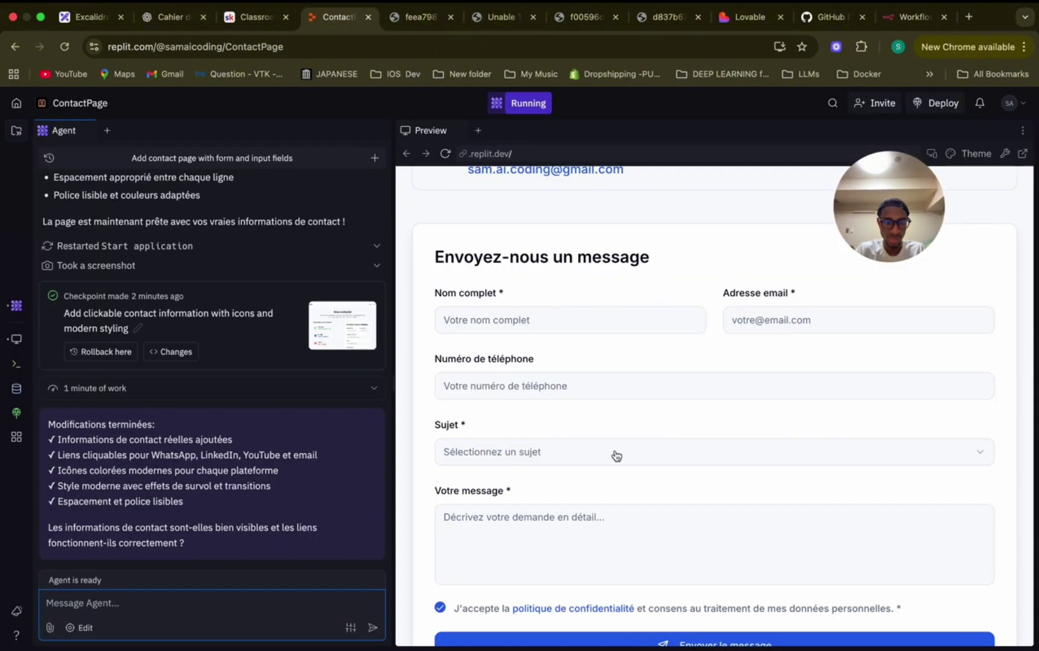
Send the agent the contact-me webhook URL with instructions to post form submissions there, removing a duplicated 'le'.
scroll(617, 454, down, 3)
scroll(616, 456, up, 9)
scroll(616, 456, down, 5)
scroll(615, 455, up, 7)
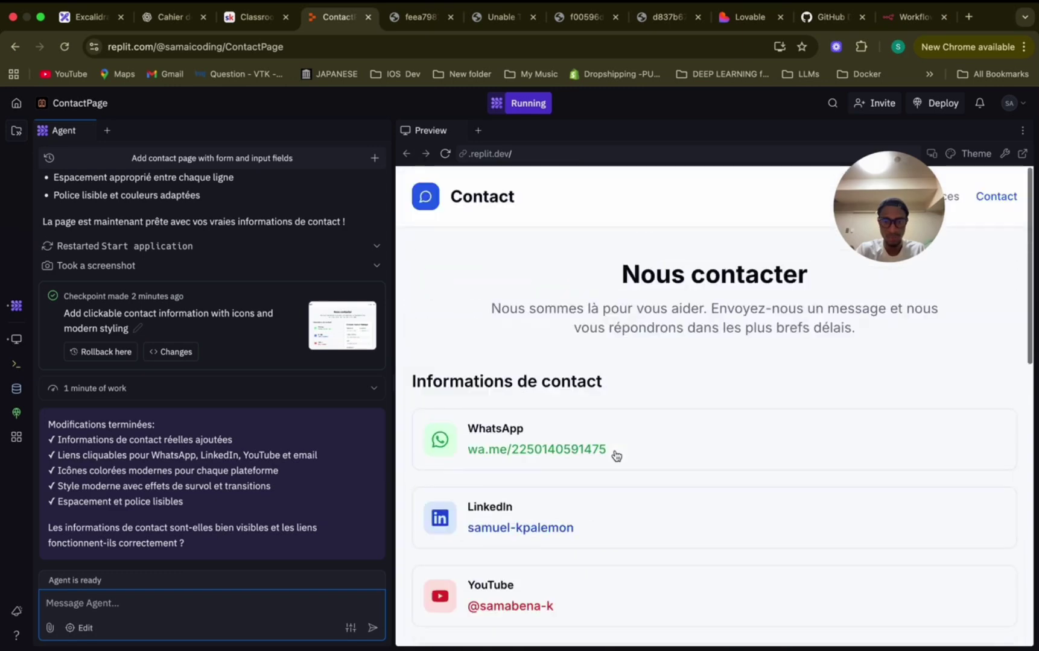
scroll(615, 455, down, 10)
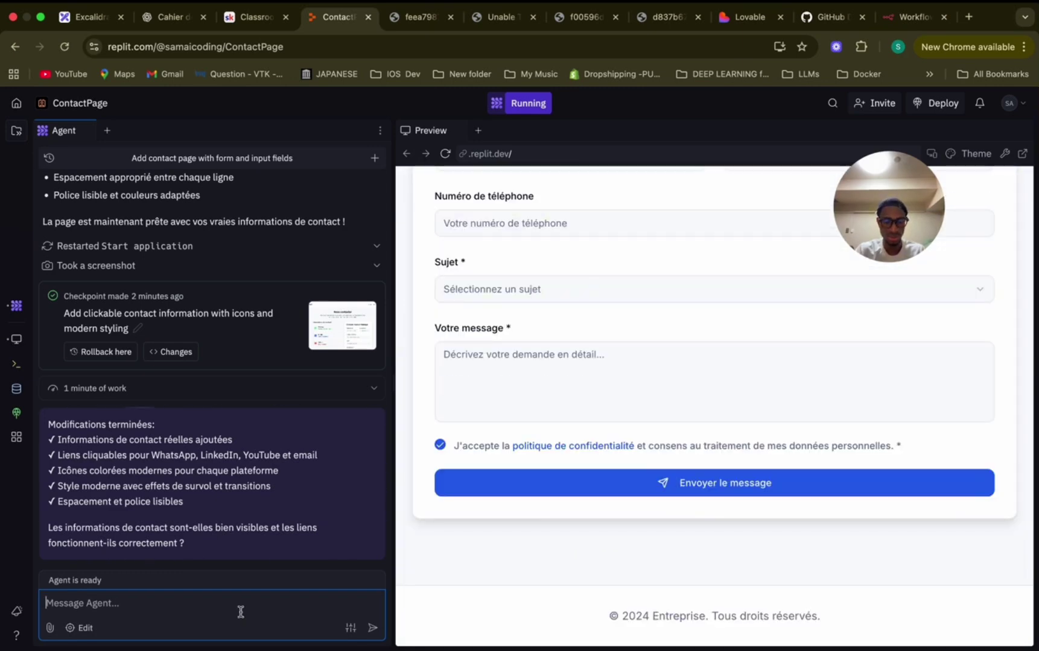
key(super+v)
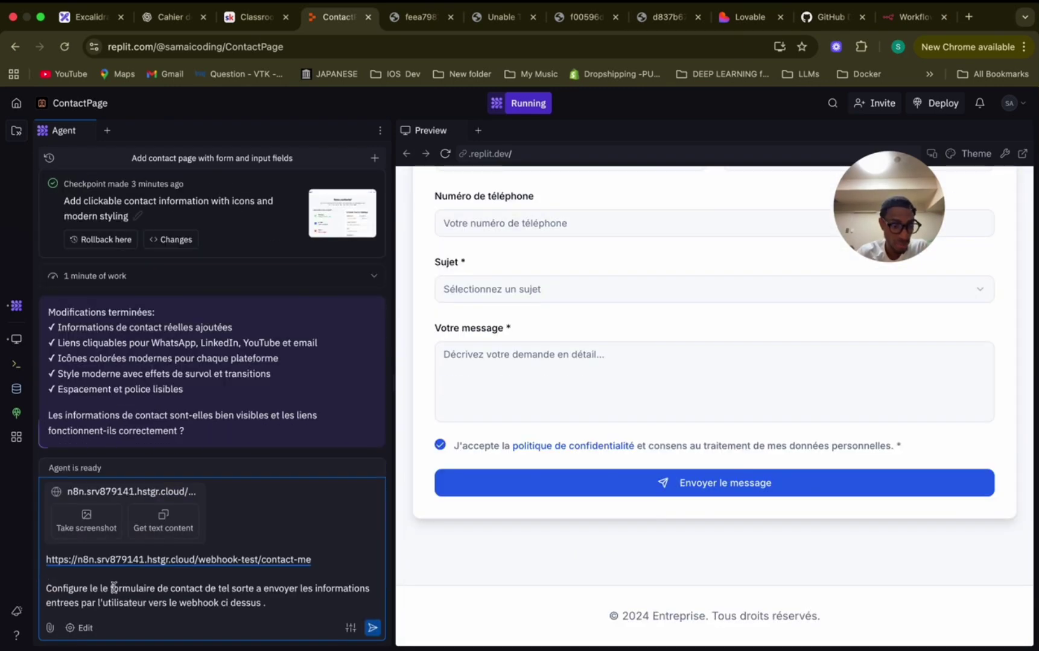
click(110, 589)
key(BackSpace)
key(BackSpace)
key(BackSpace)
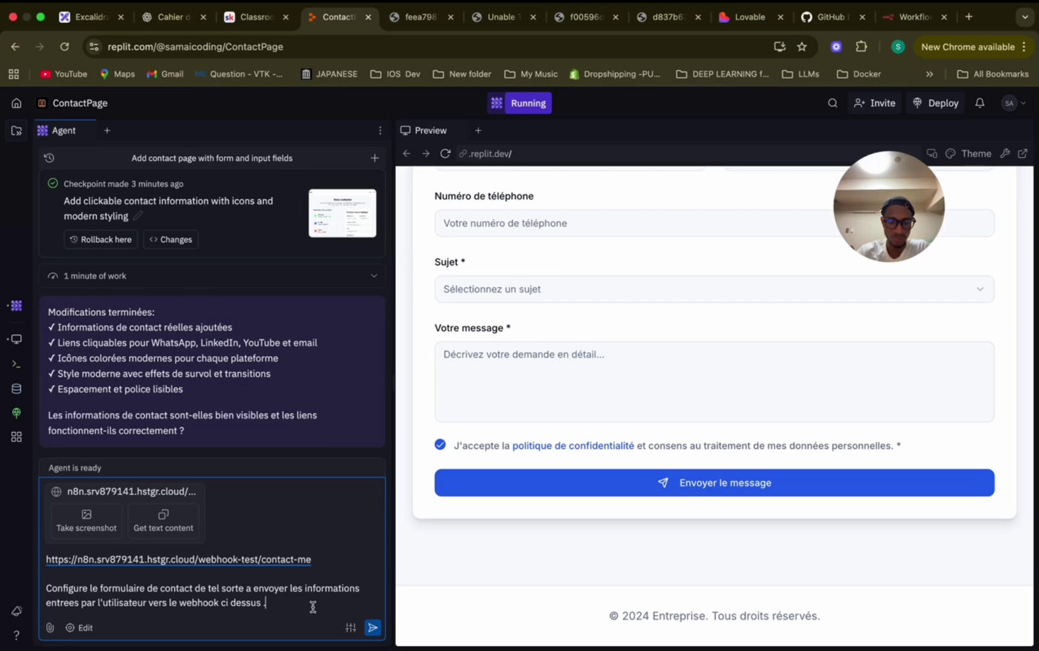
click(373, 628)
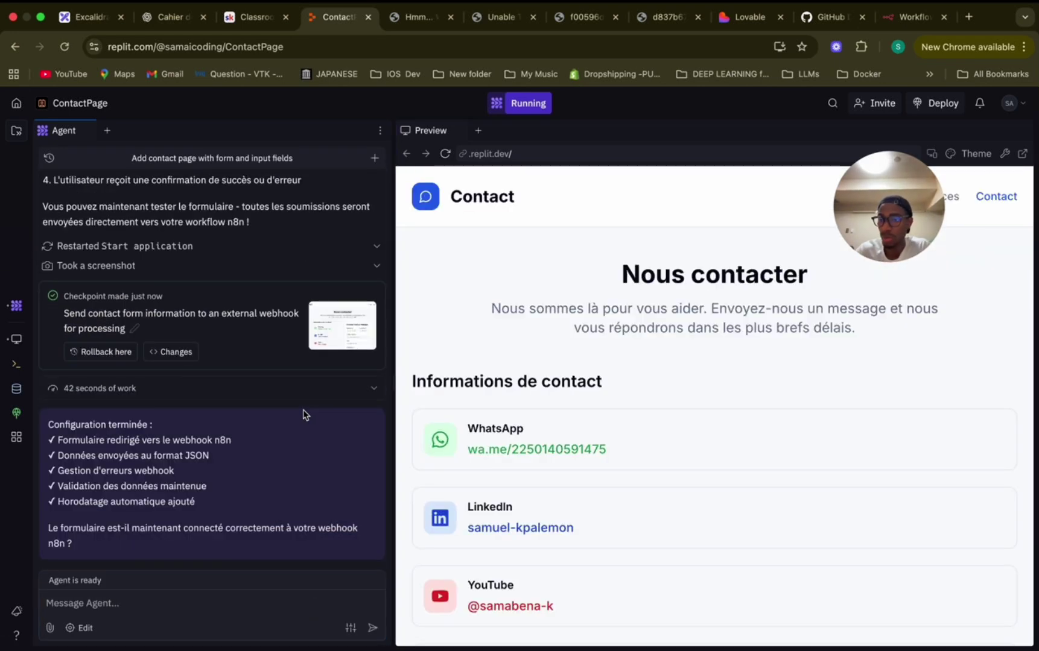
scroll(250, 412, up, 5)
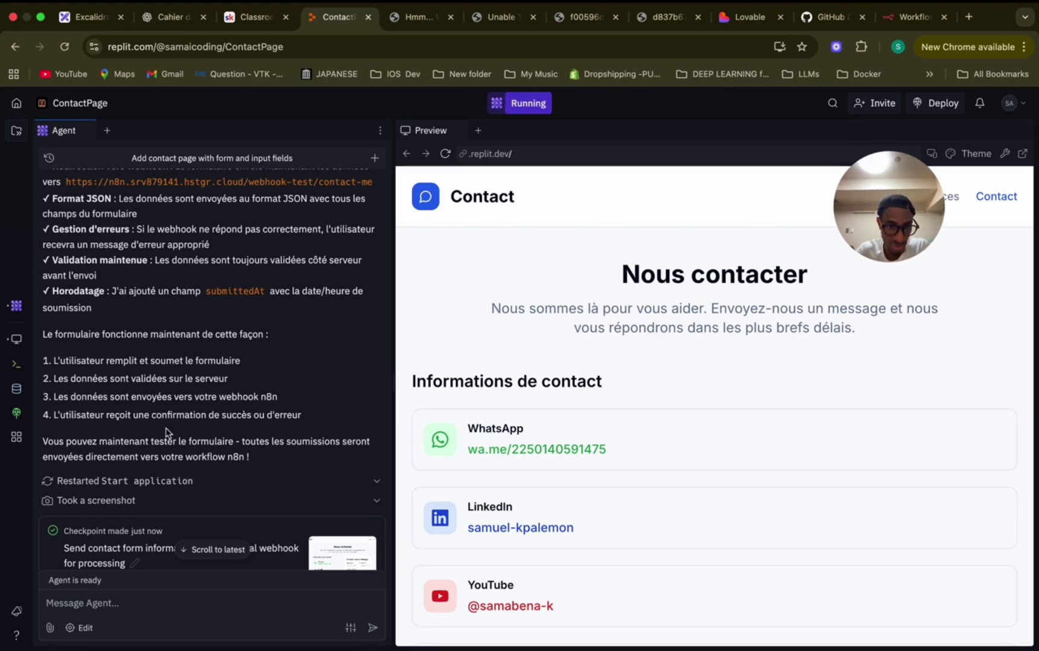
Save 'My workflow 8' and execute it so the Webhook waits for a test call.
drag(884, 224, 891, 331)
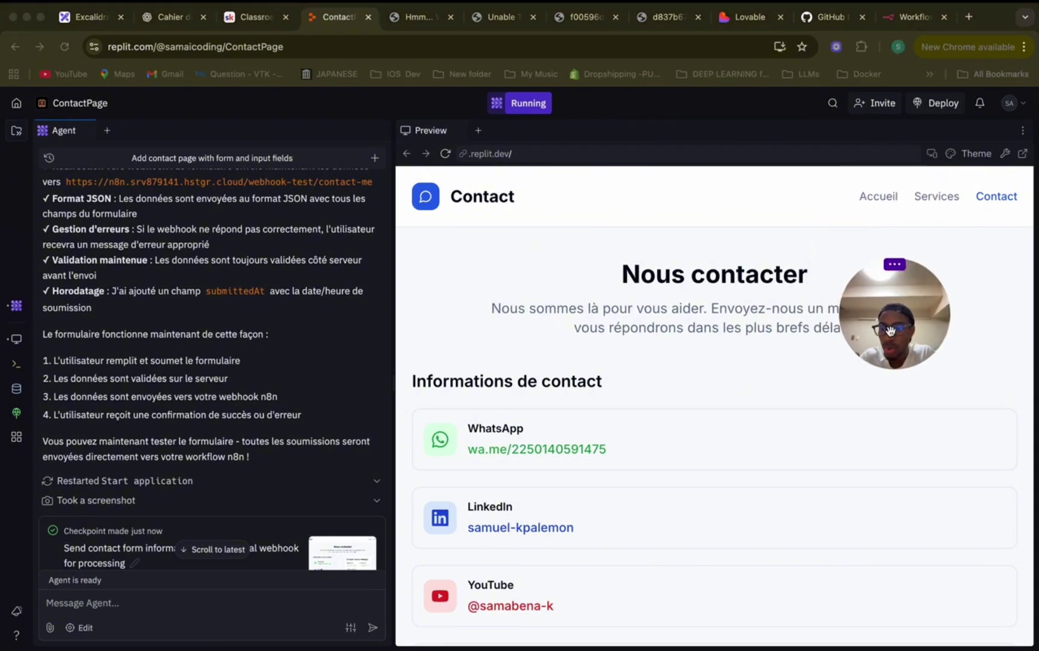
click(910, 18)
mouse_move(603, 365)
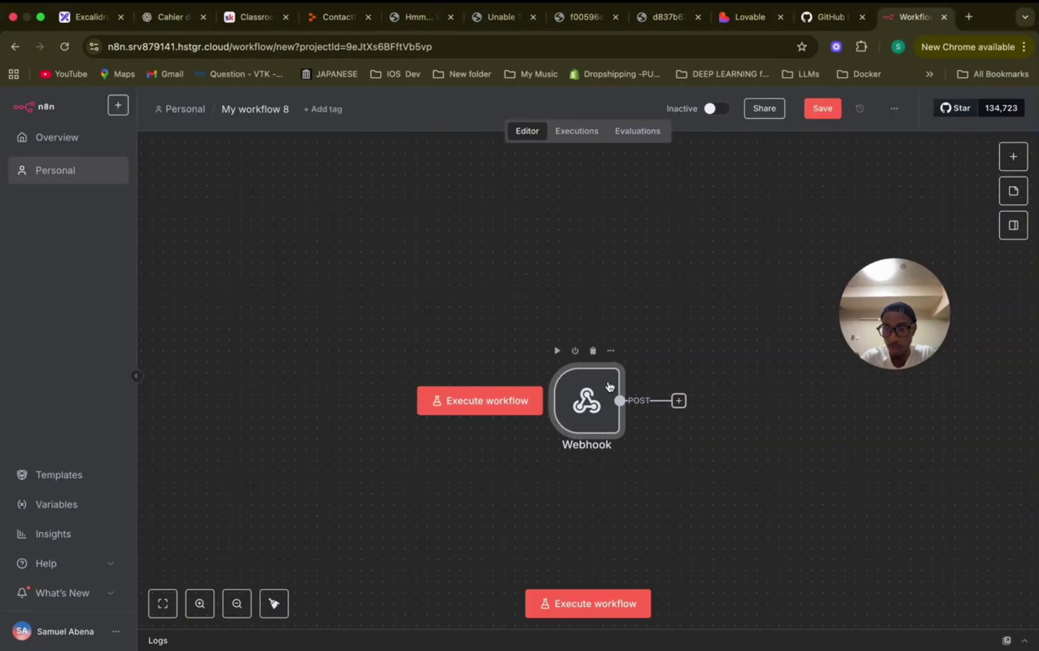
click(822, 110)
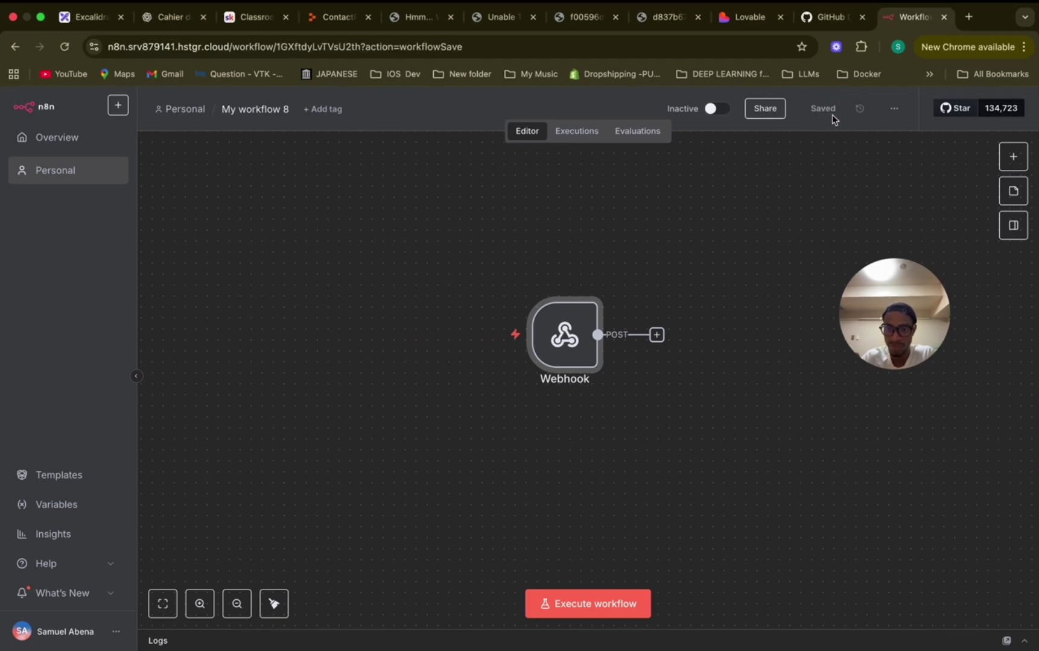
click(574, 605)
key(ctrl+Left)
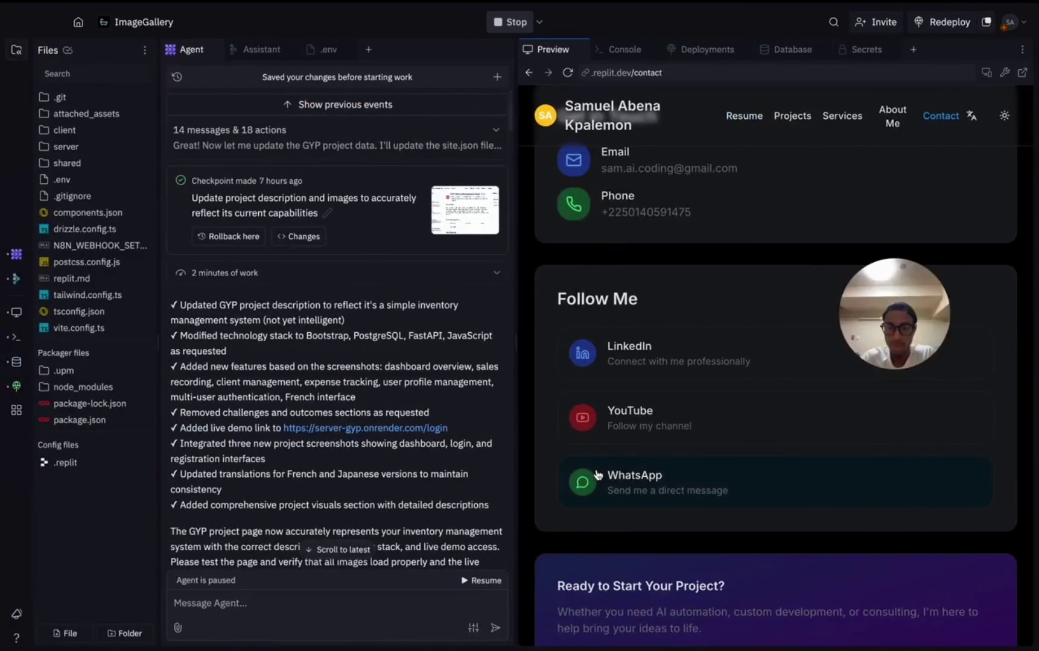
key(ctrl+Right)
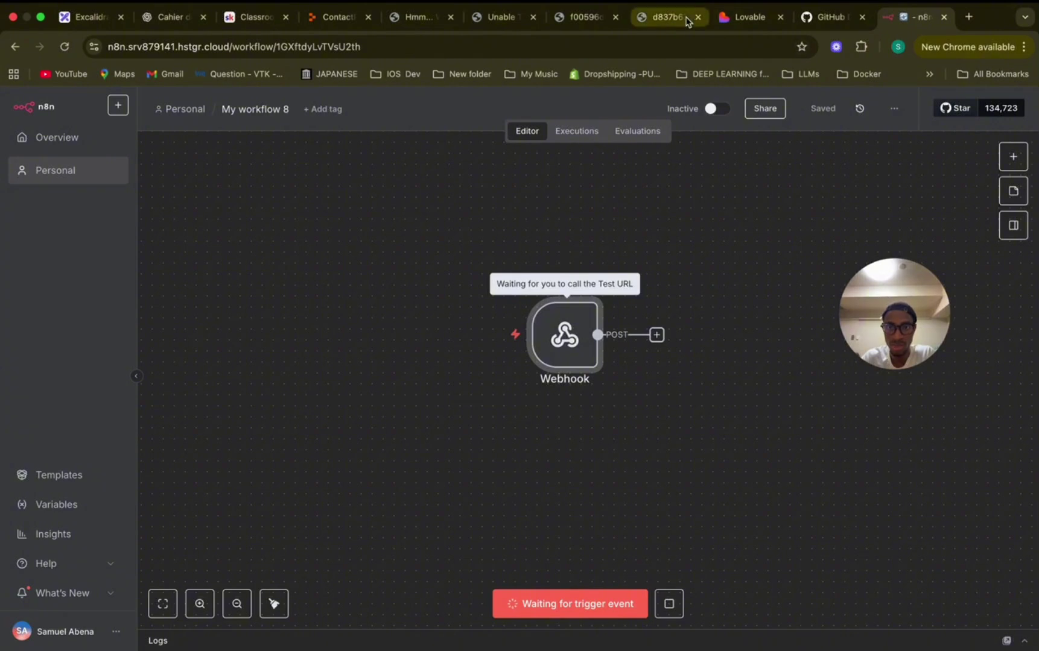
Submit the preview form with 'Envoyer le message' and confirm the n8n Webhook received 1 item.
click(336, 18)
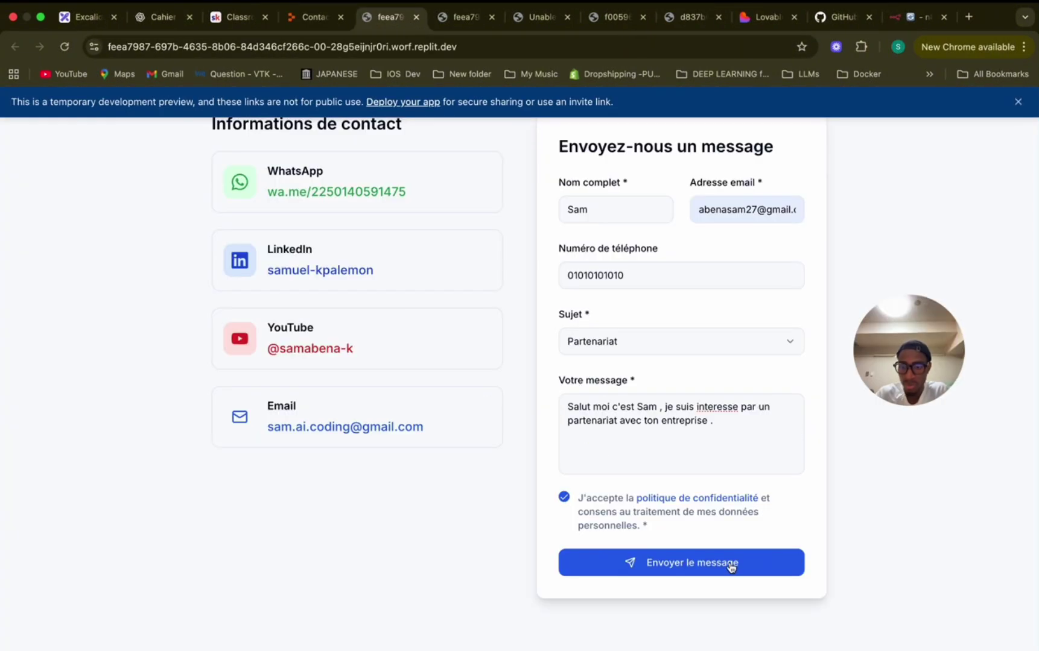
click(731, 565)
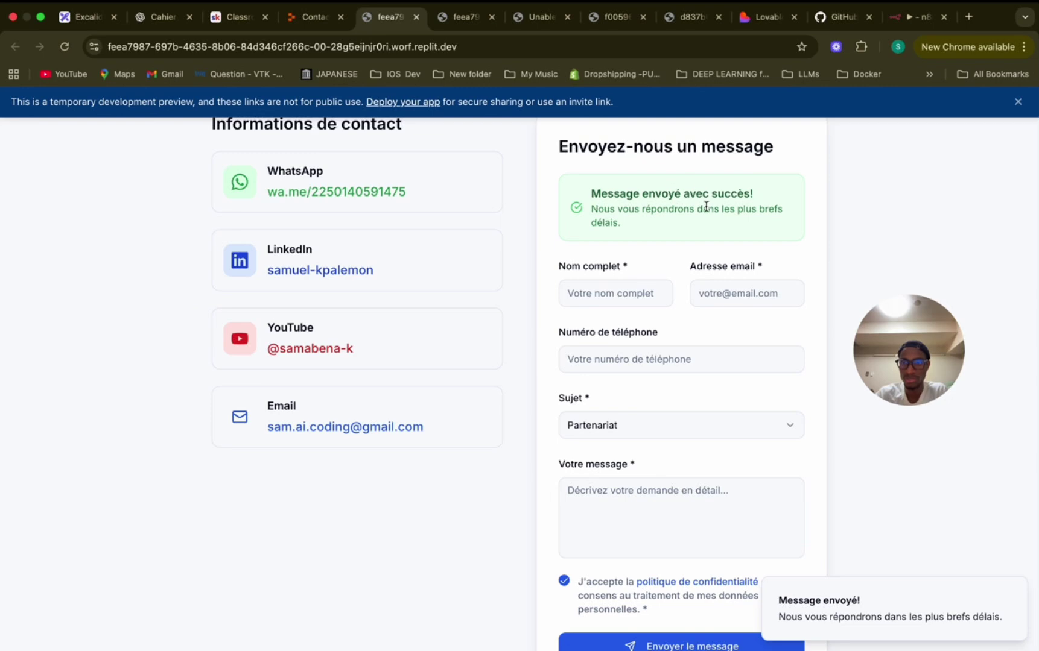
click(913, 17)
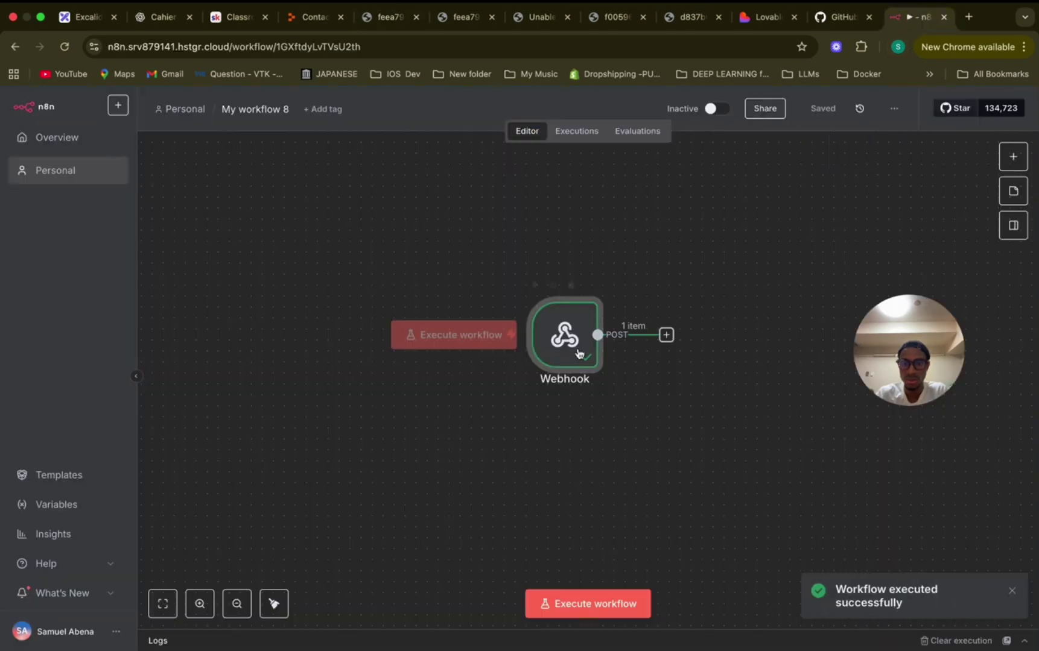
double_click(509, 302)
scroll(784, 362, down, 5)
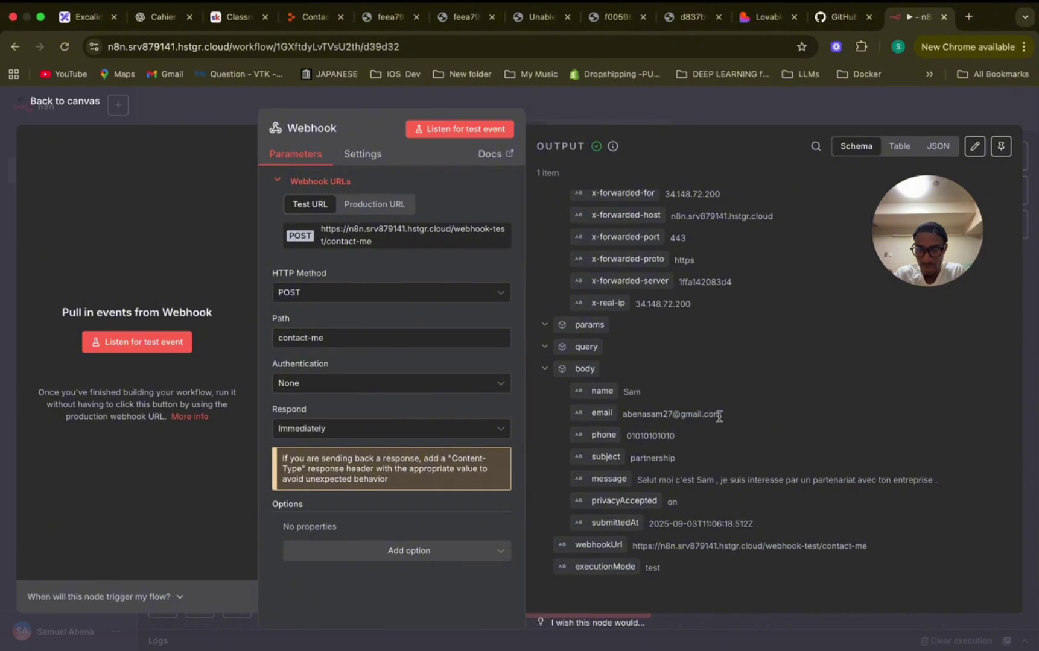
drag(730, 415, 629, 412)
drag(676, 439, 636, 440)
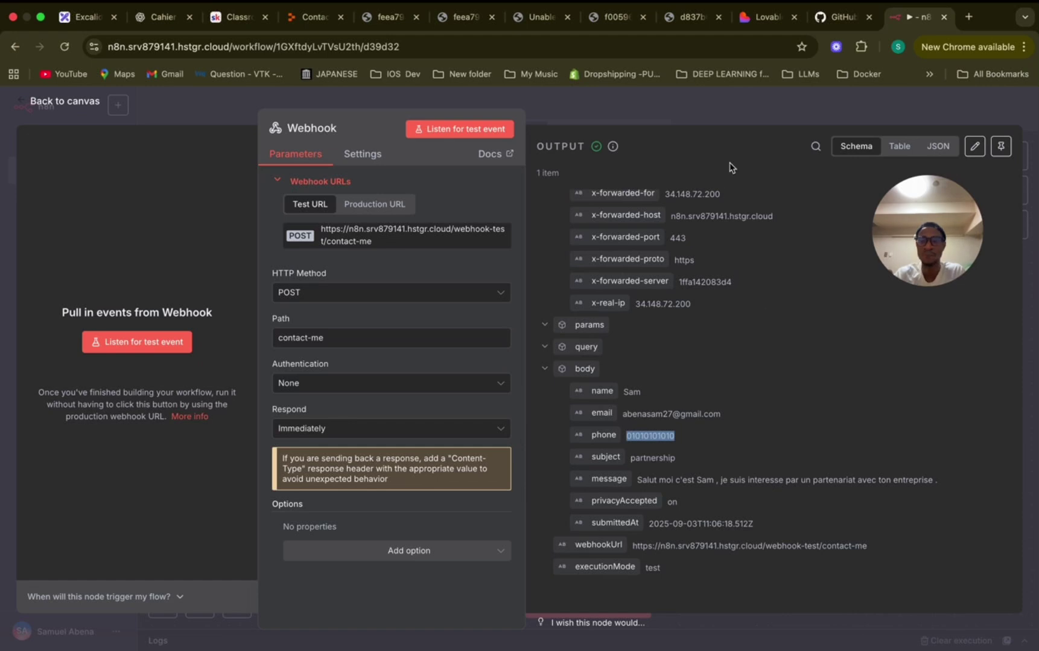
click(731, 118)
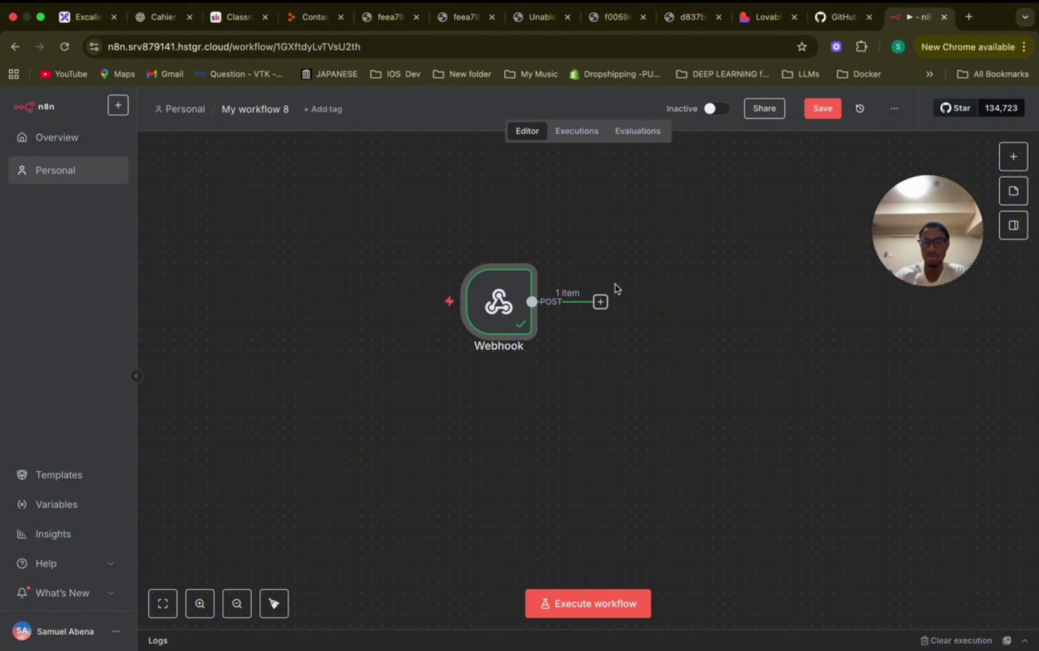
Add a Gmail 'Send a message' node right after the Webhook trigger.
click(600, 301)
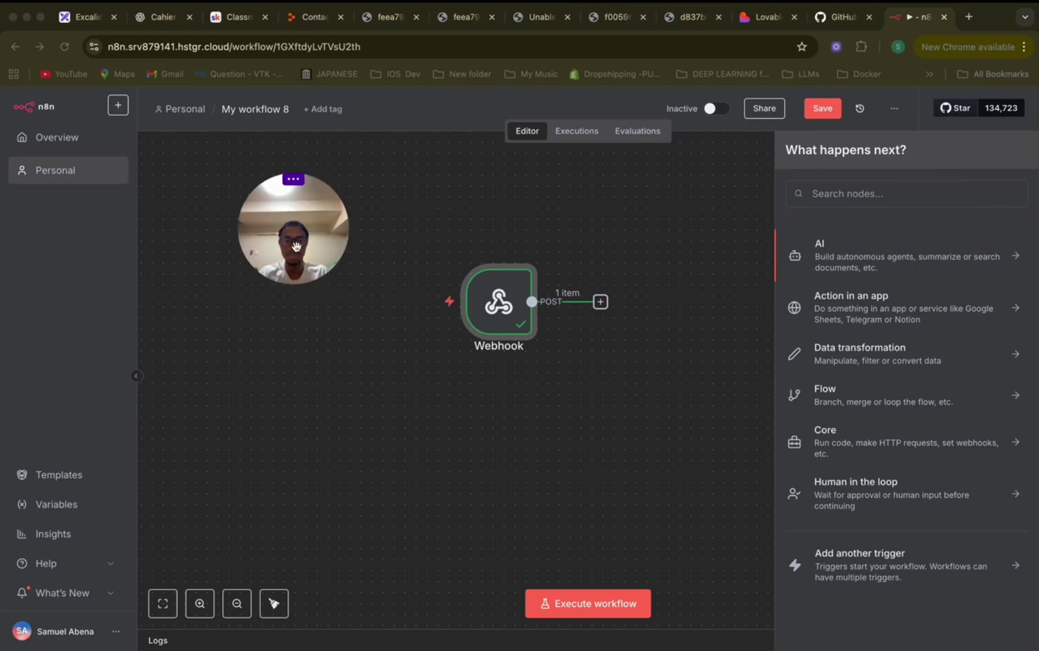
click(826, 196)
text(gmail)
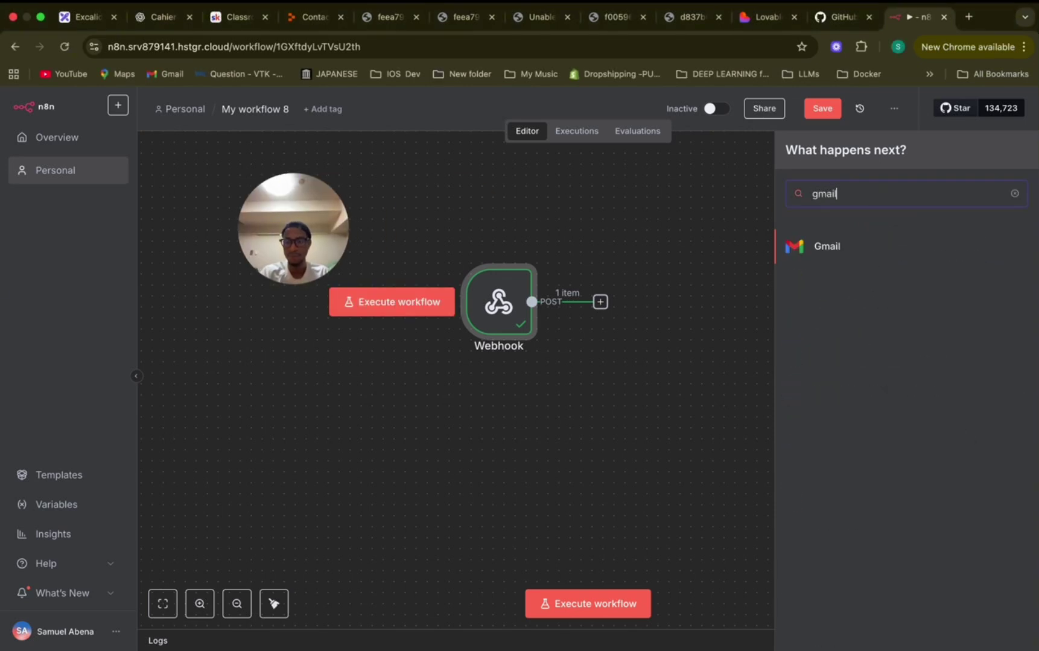
click(837, 250)
scroll(842, 419, down, 3)
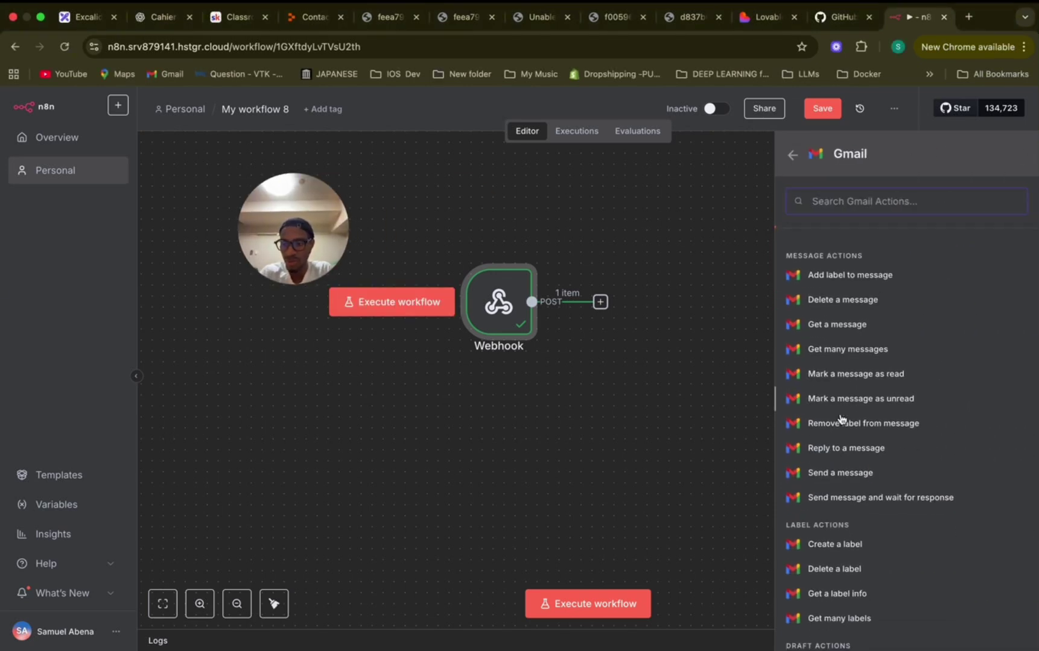
scroll(843, 374, up, 3)
text(send)
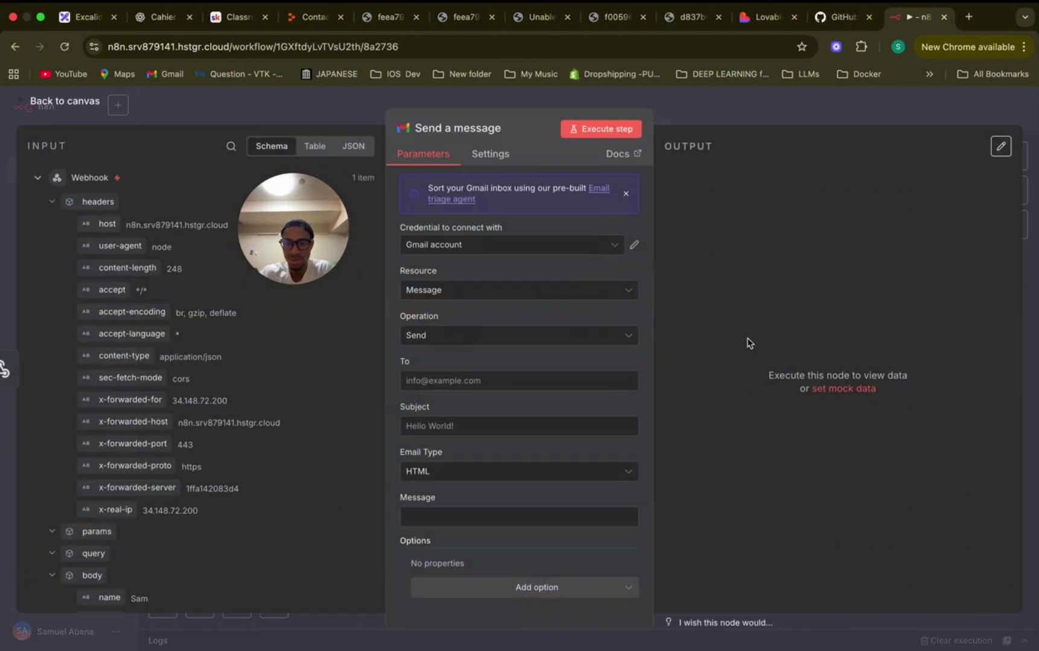
click(808, 337)
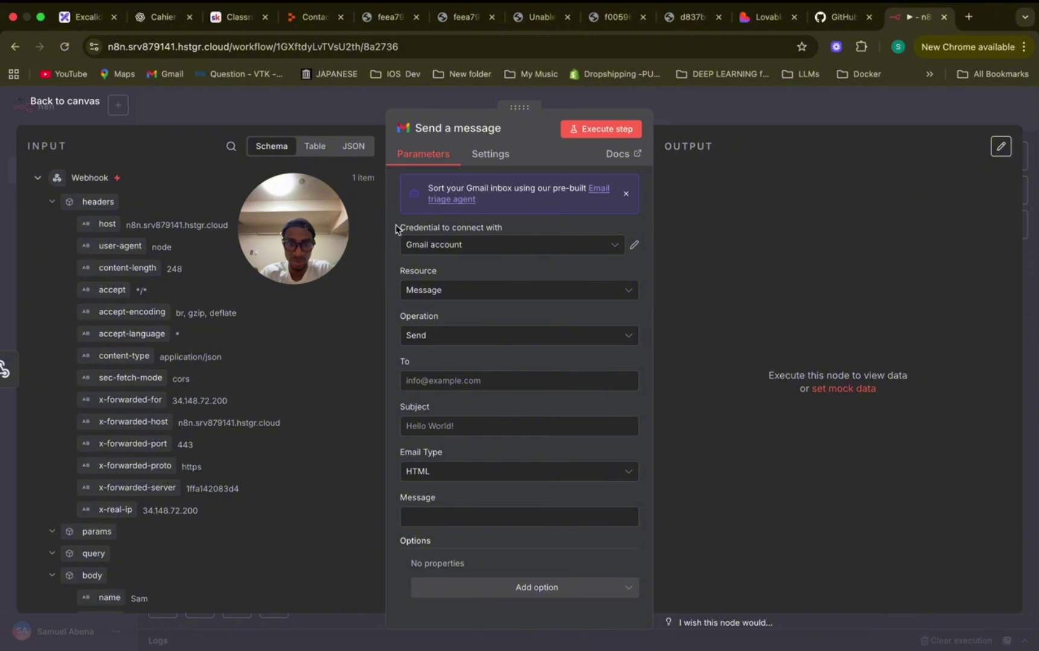
drag(396, 230, 516, 234)
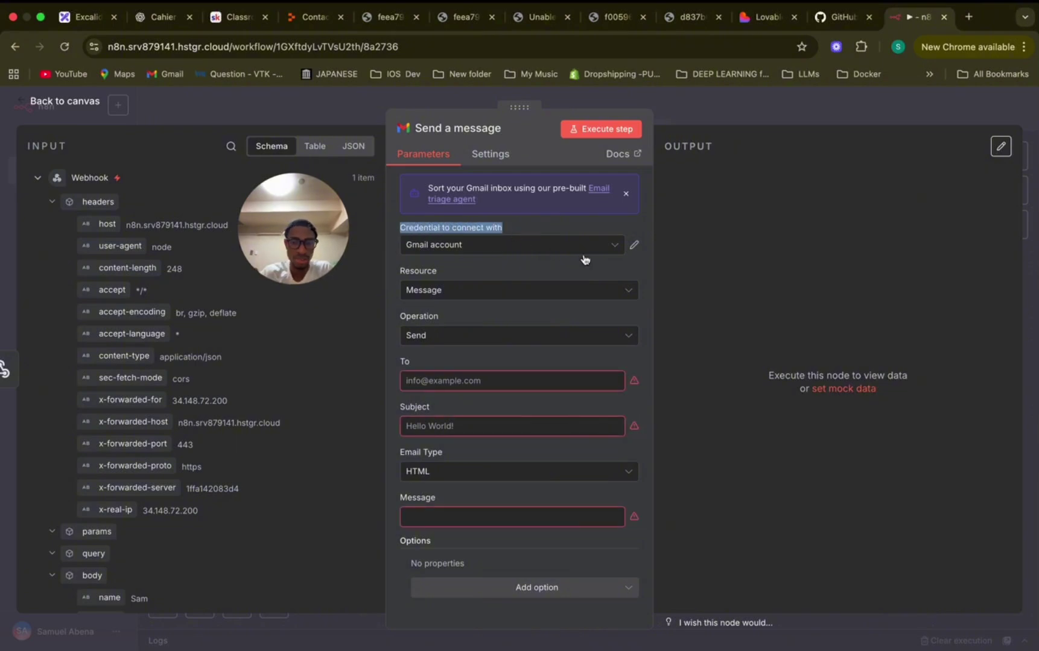
click(615, 246)
click(584, 328)
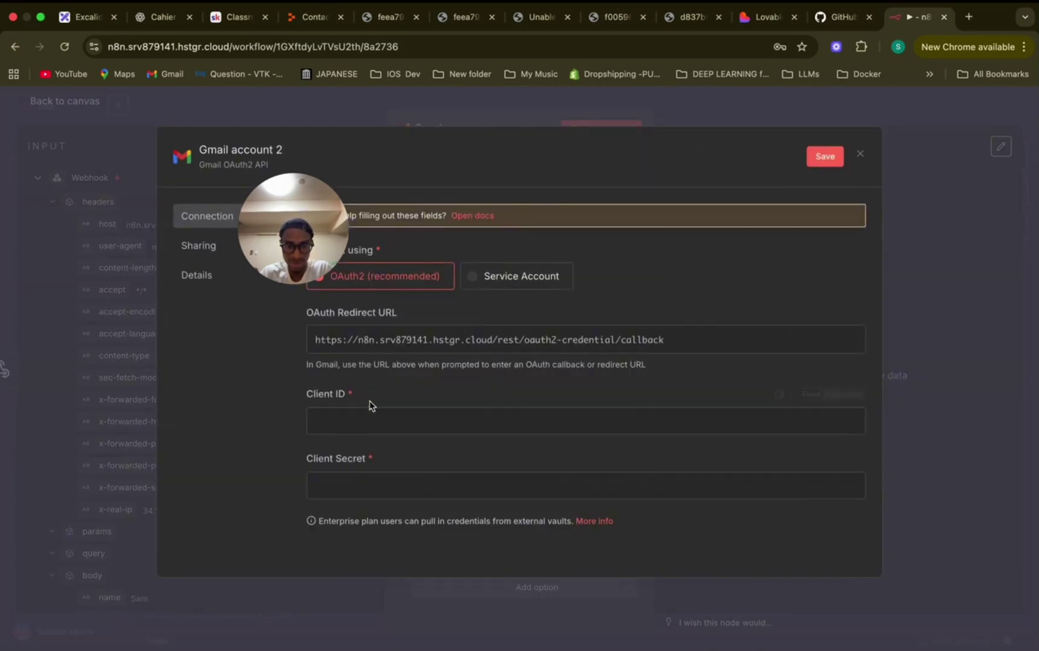
drag(394, 478, 331, 486)
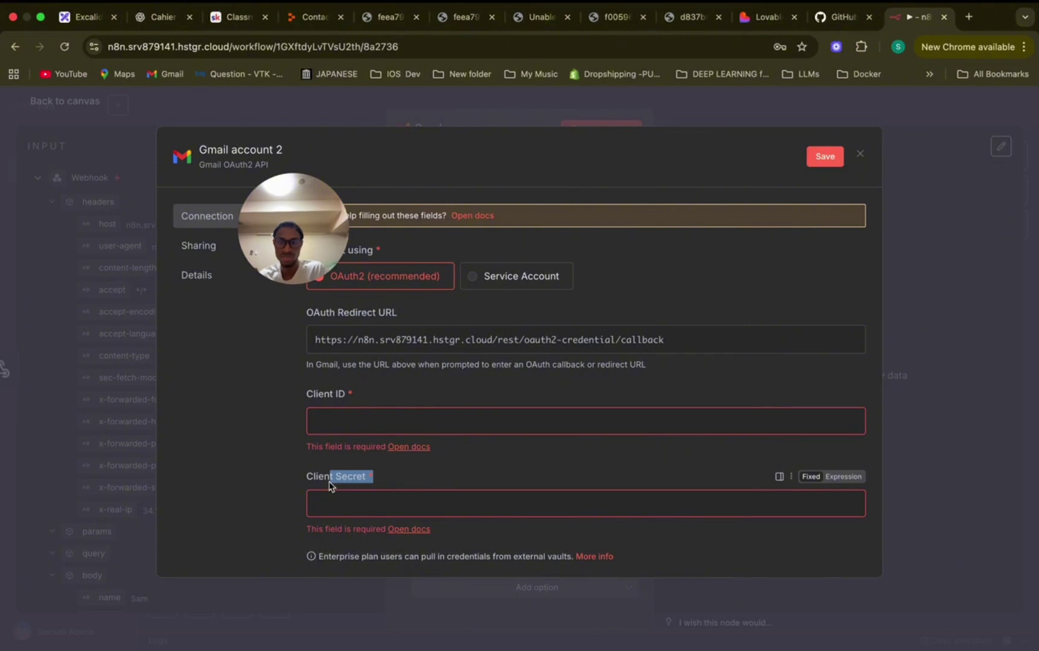
click(860, 154)
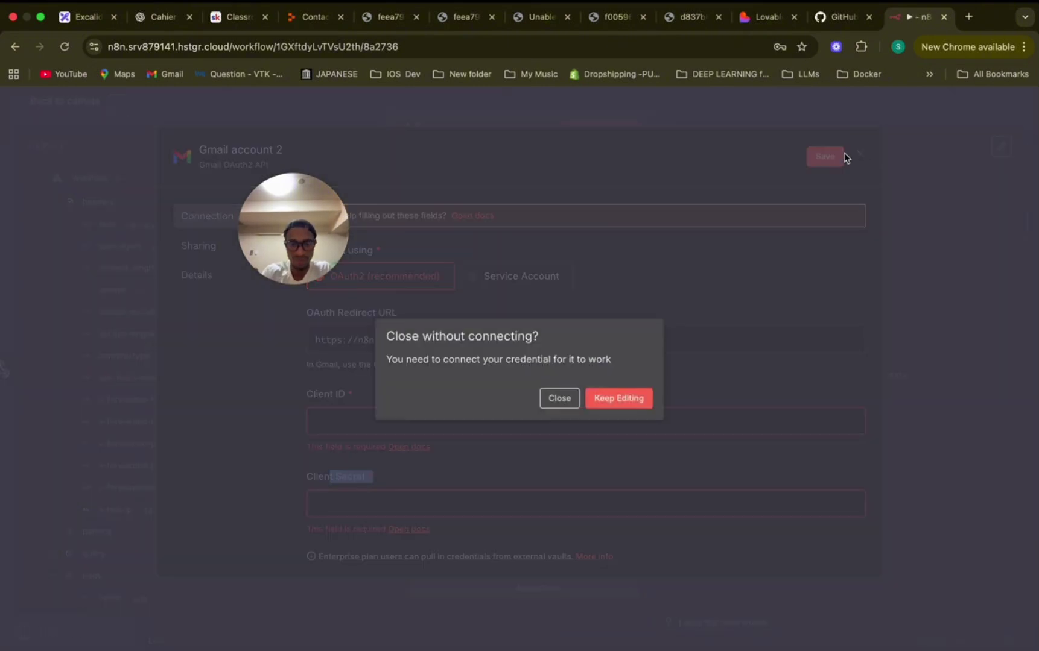
click(572, 399)
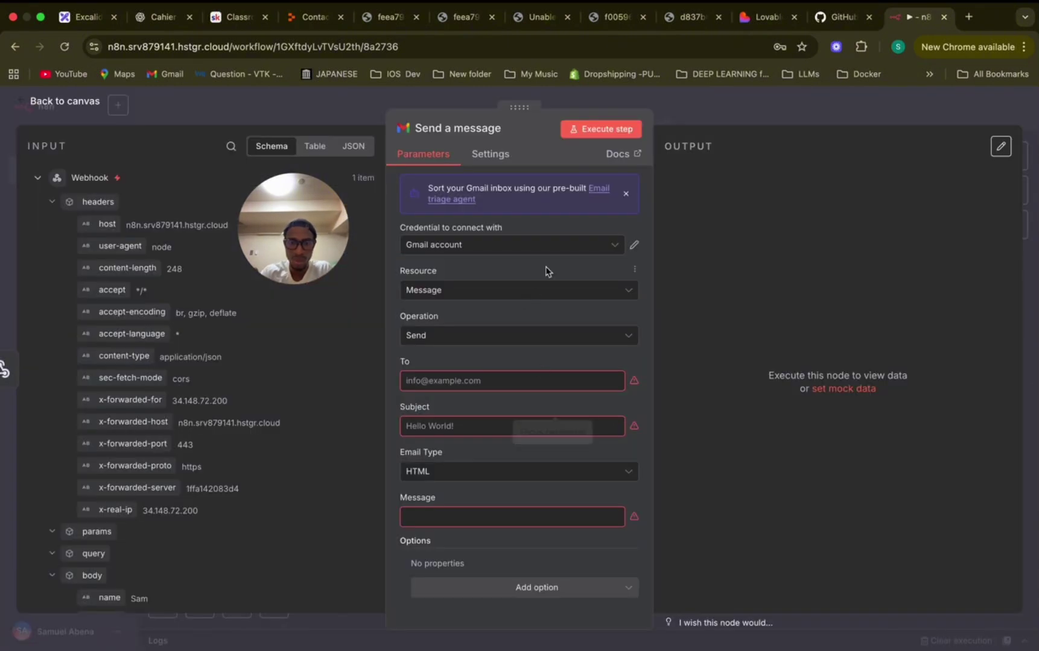
click(512, 245)
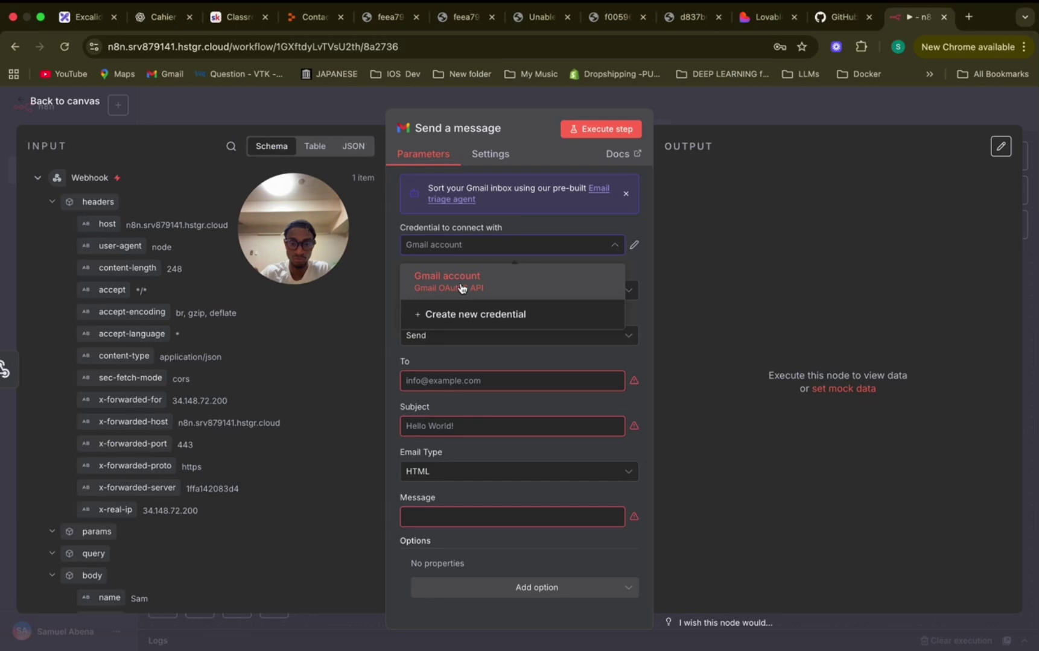
click(462, 289)
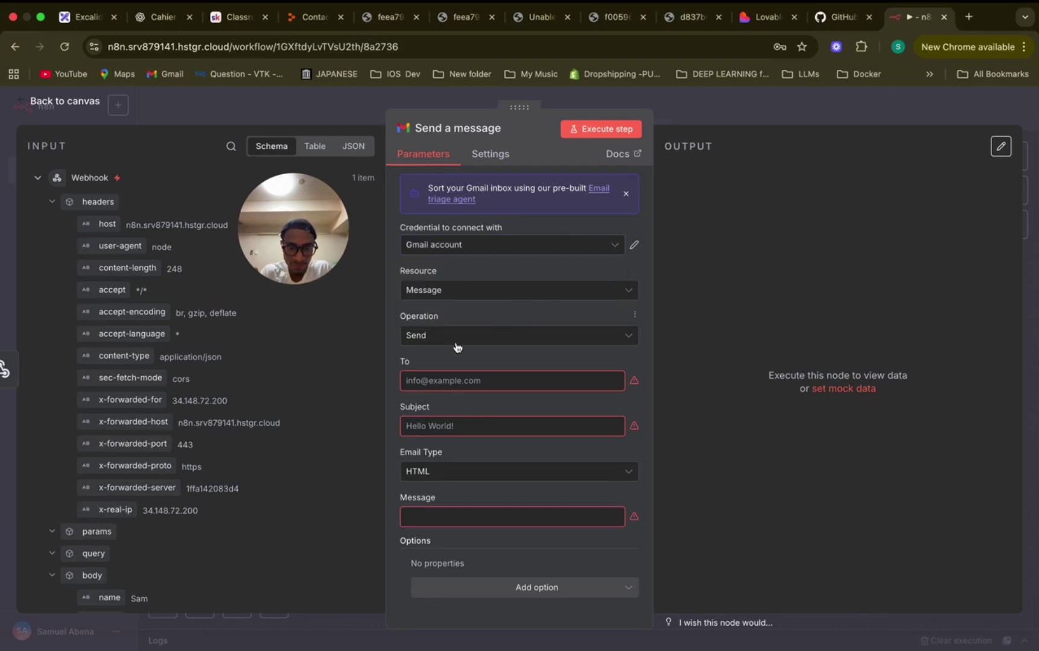
Map the form's body.email field into the Gmail recipient (To) field.
click(420, 379)
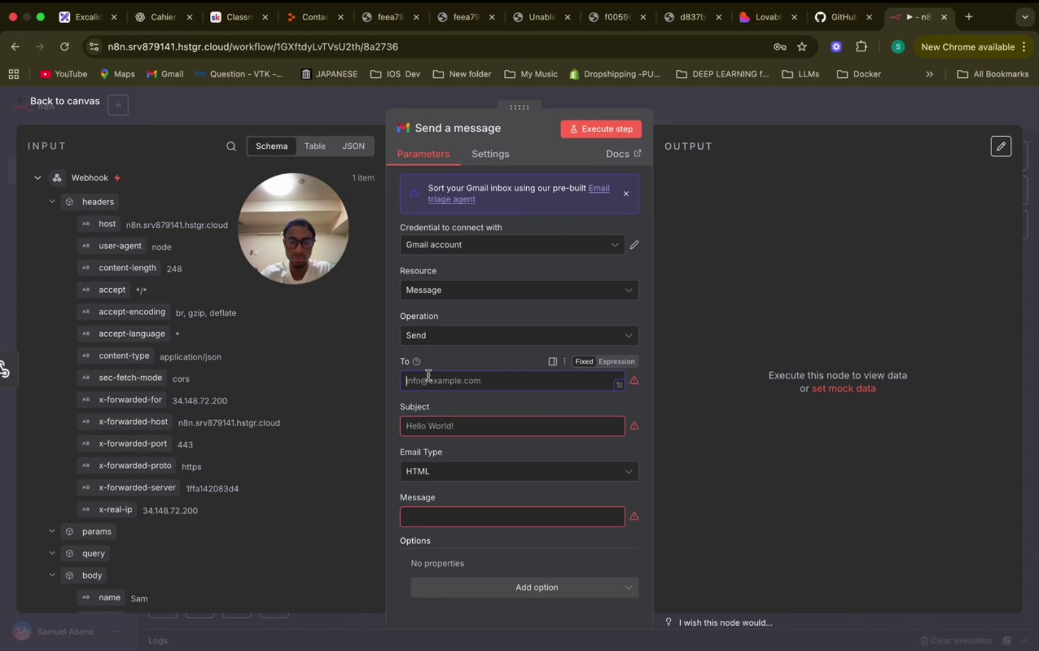
scroll(199, 377, down, 5)
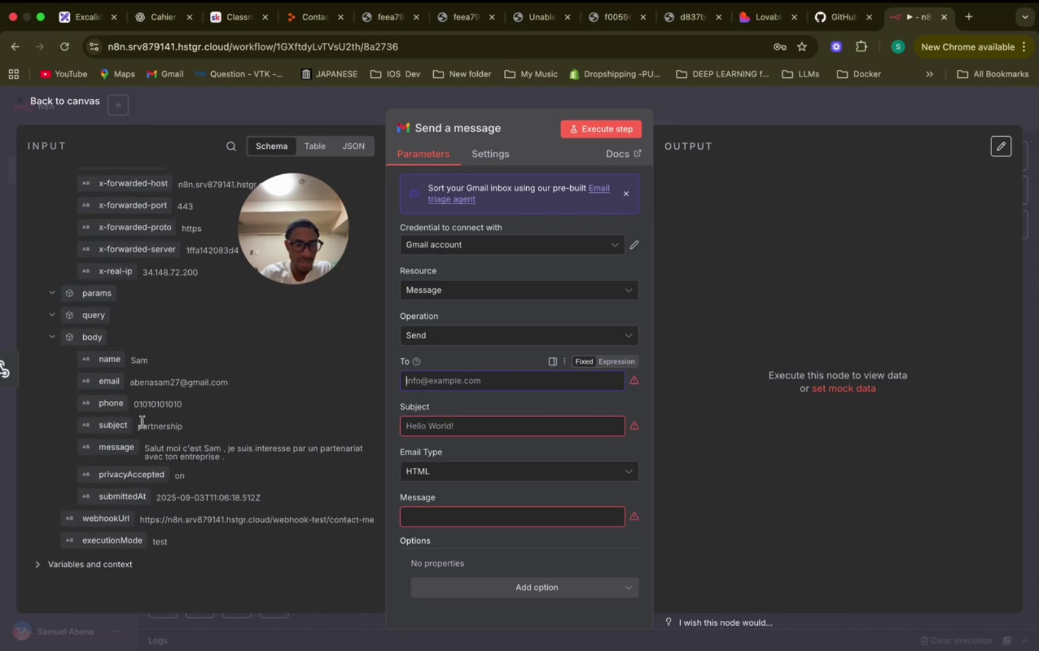
drag(110, 381, 455, 385)
Set the subject to 'Accusee de reception' and the email type to Text.
click(445, 436)
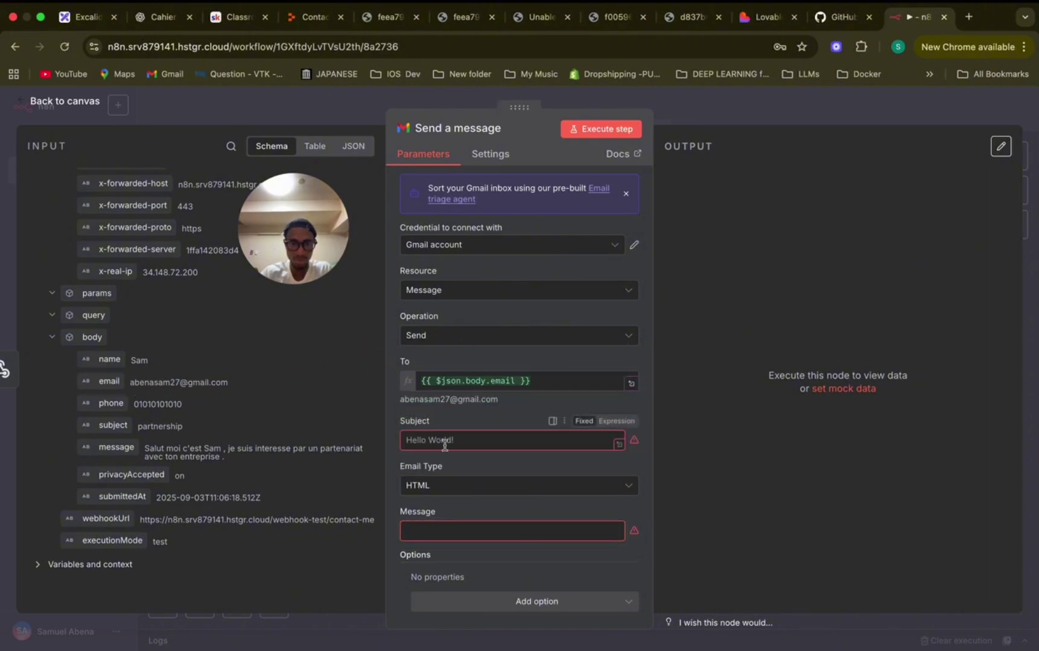
text(A)
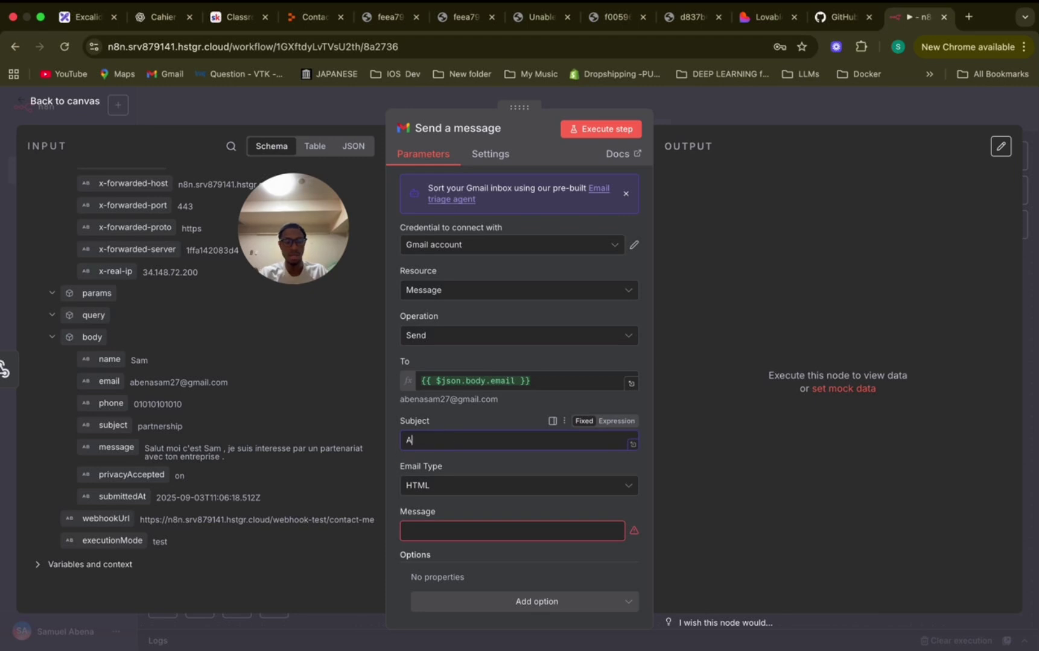
text(ccusee de r)
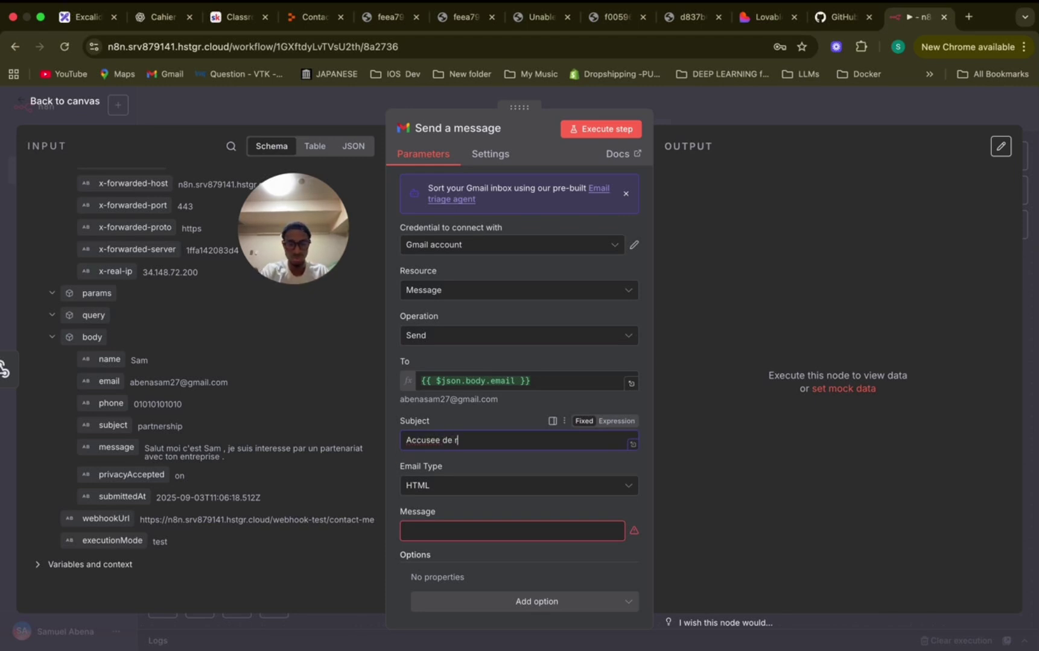
text(eception)
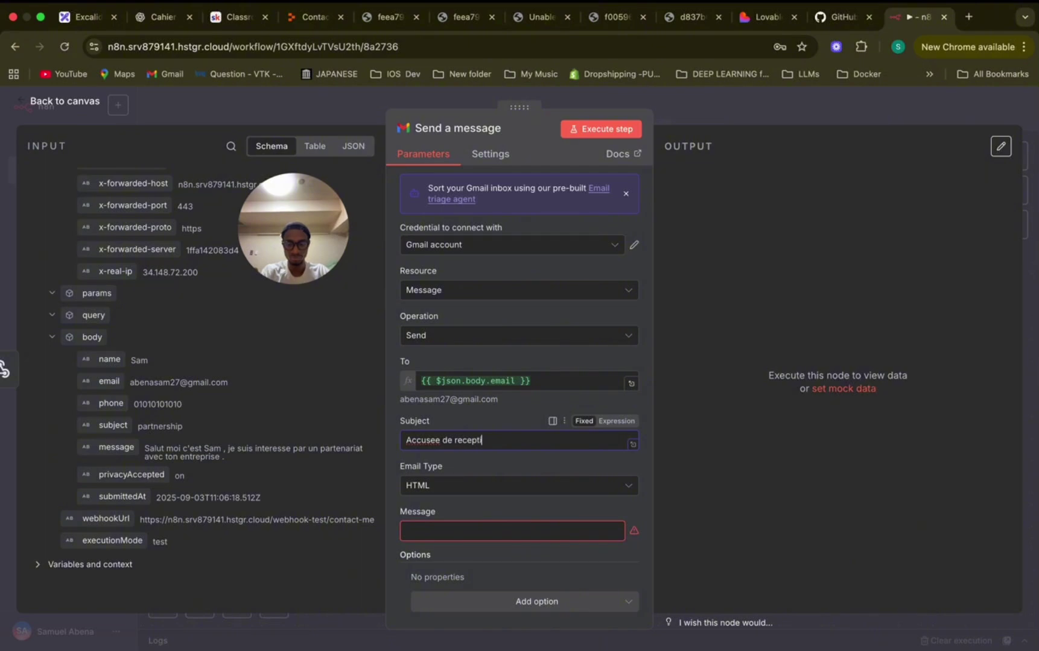
click(434, 486)
click(438, 522)
click(436, 528)
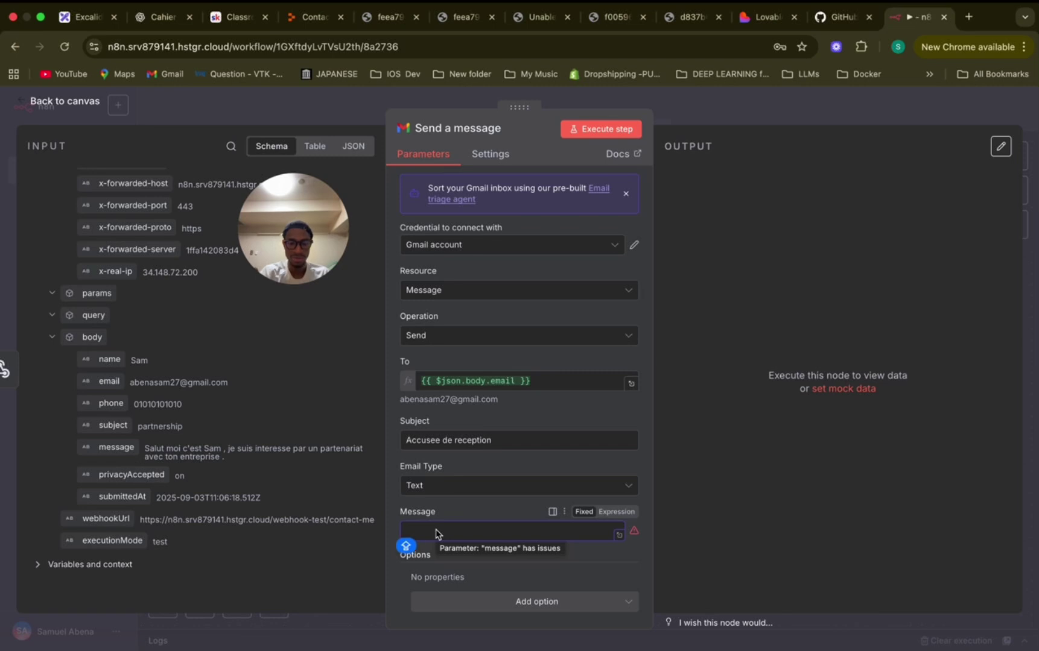
Write the message as an expression greeting 'Salut M/Mme' plus the form's name, confirming receipt.
text(Bon)
click(616, 512)
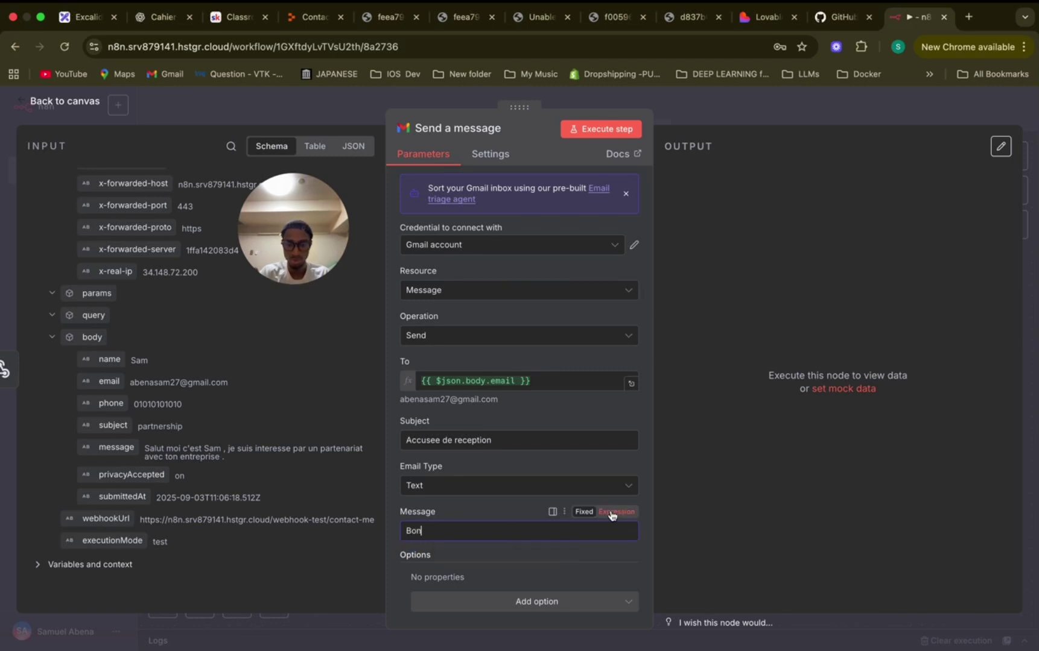
click(630, 532)
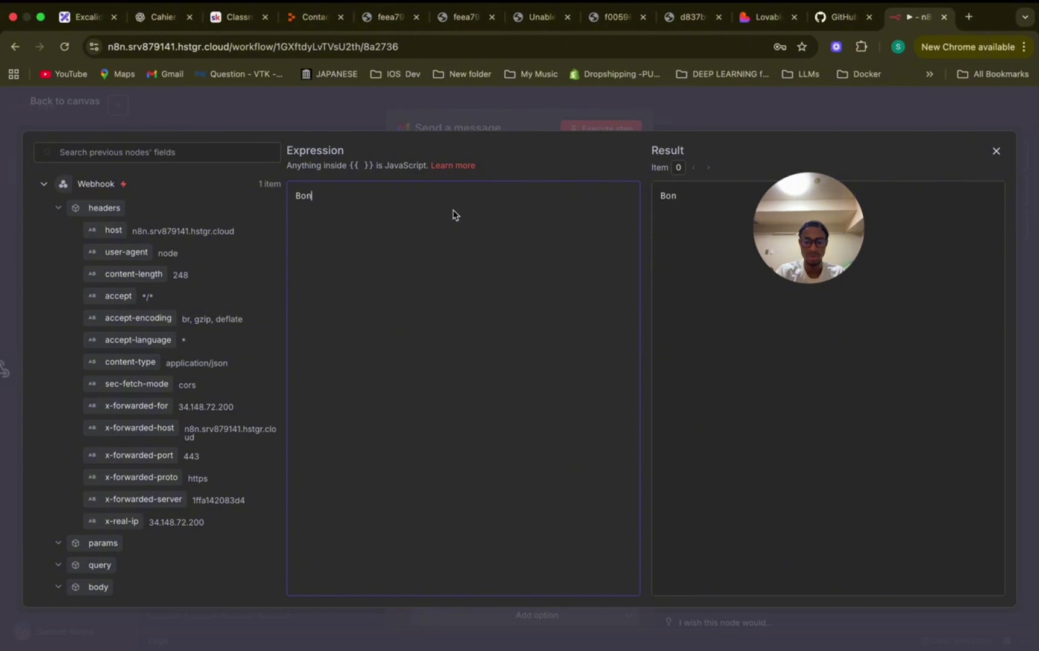
text(j)
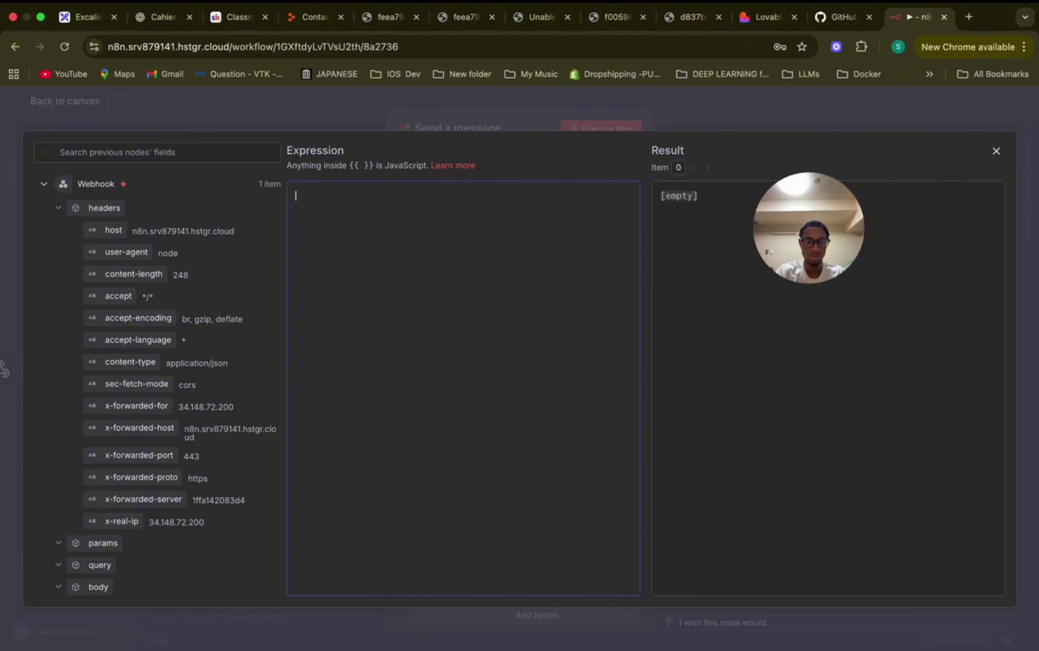
text(Salut M)
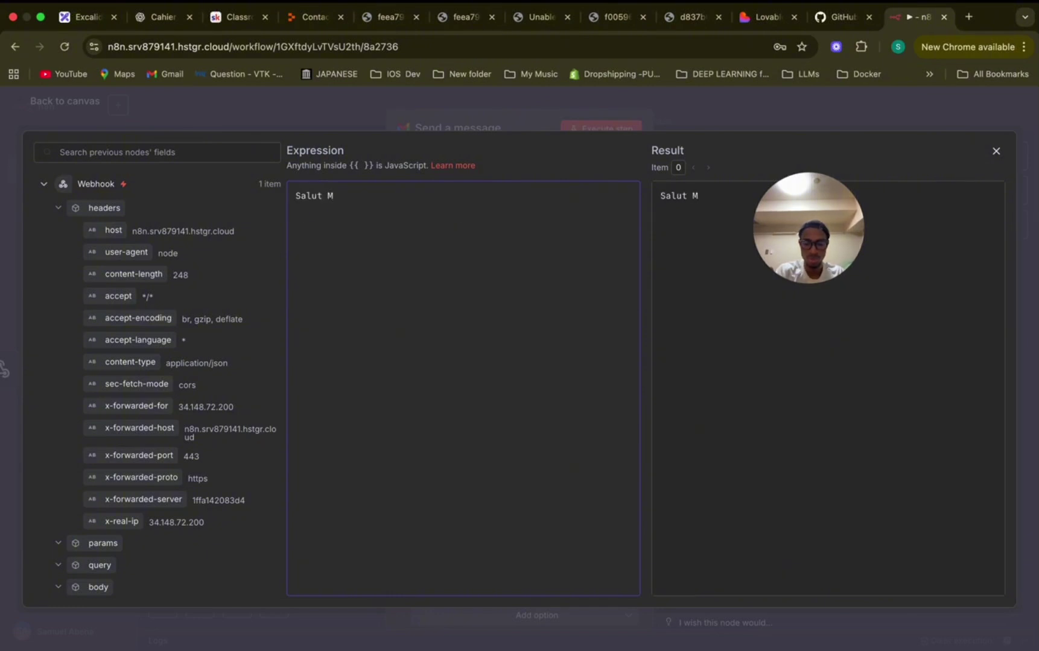
text(/Mme)
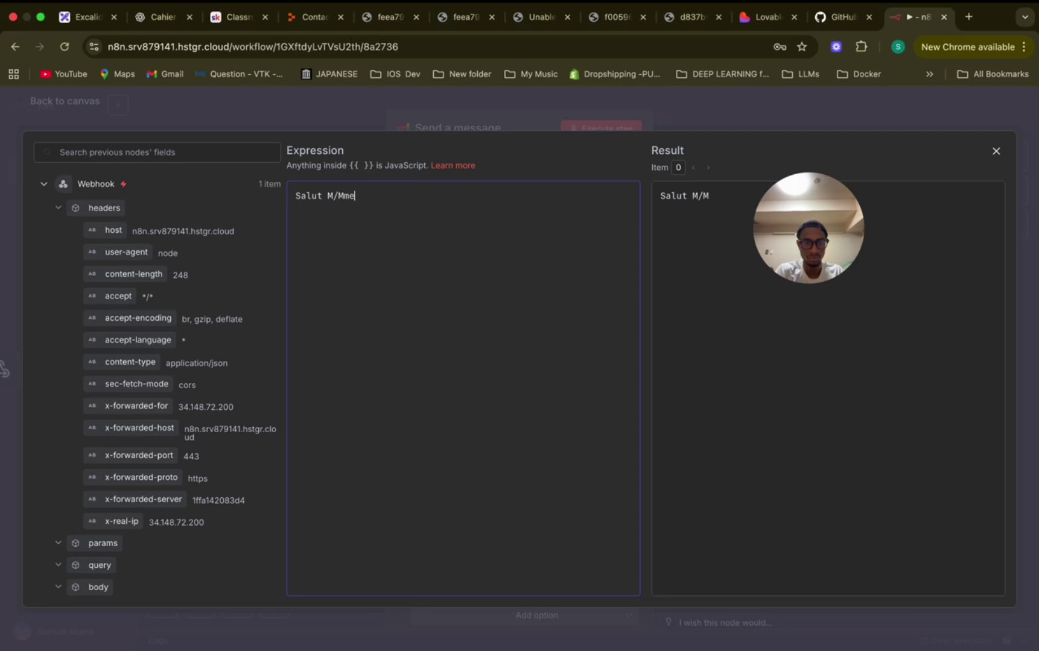
scroll(218, 338, down, 5)
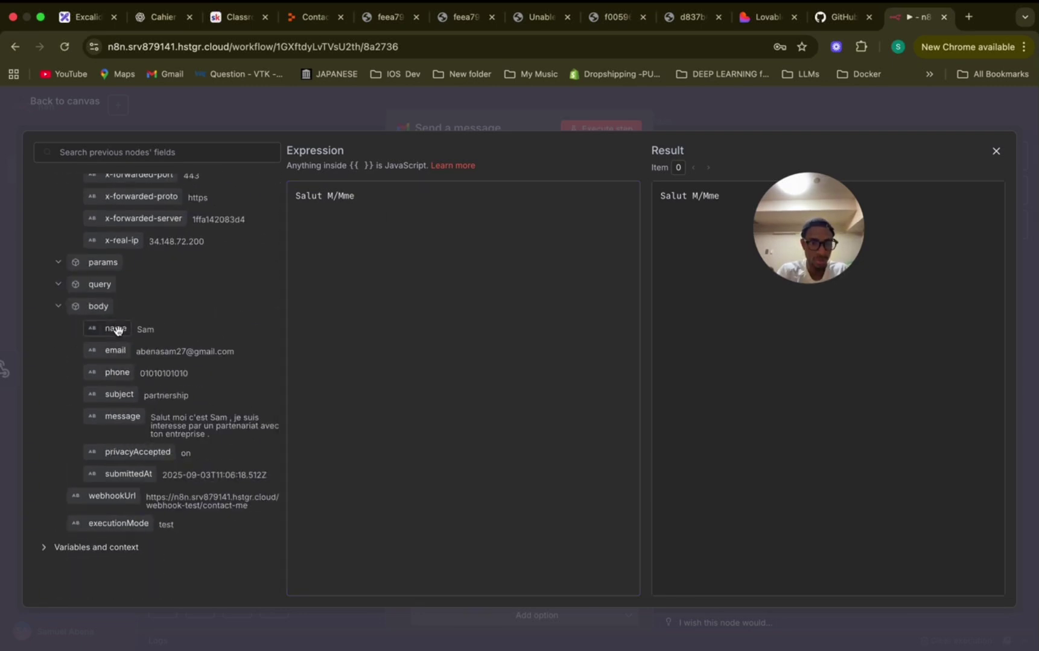
drag(117, 329, 362, 196)
drag(831, 231, 831, 269)
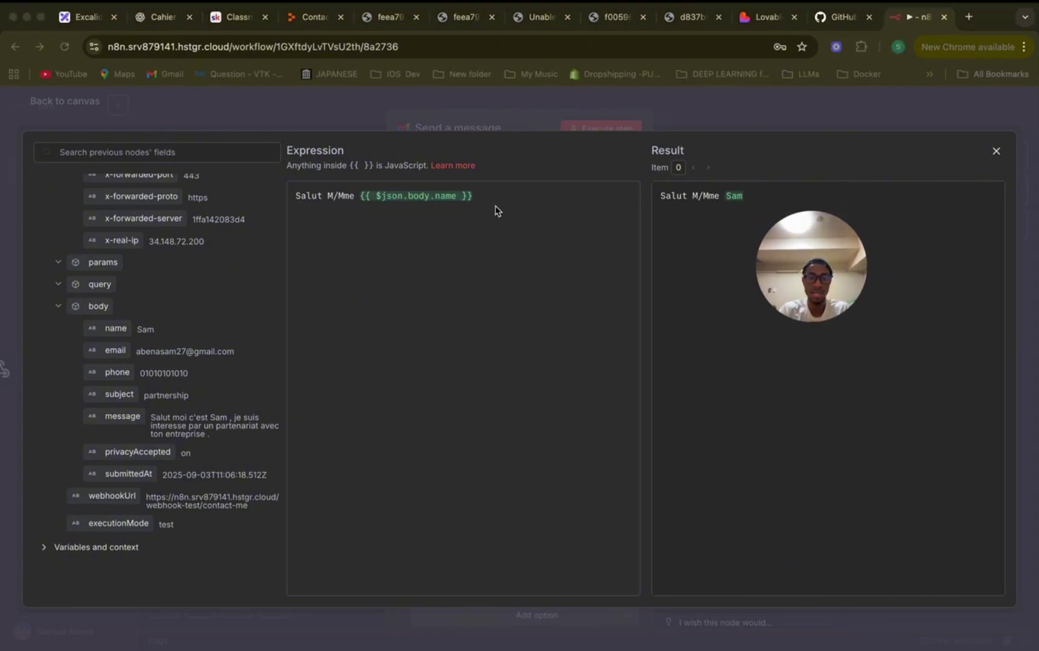
click(405, 198)
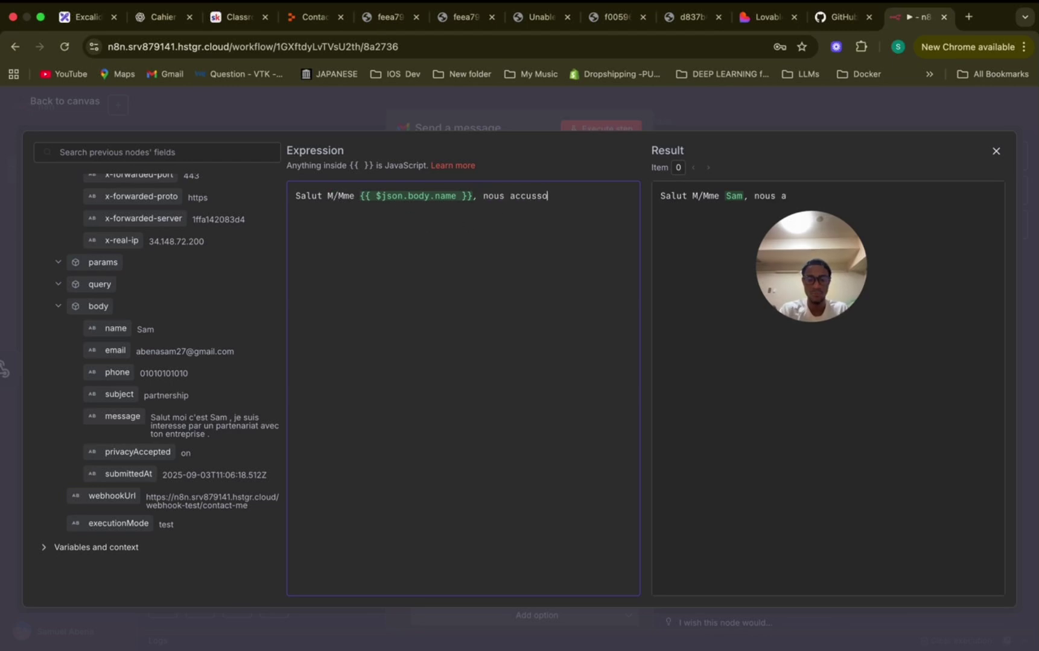
text(ns recept)
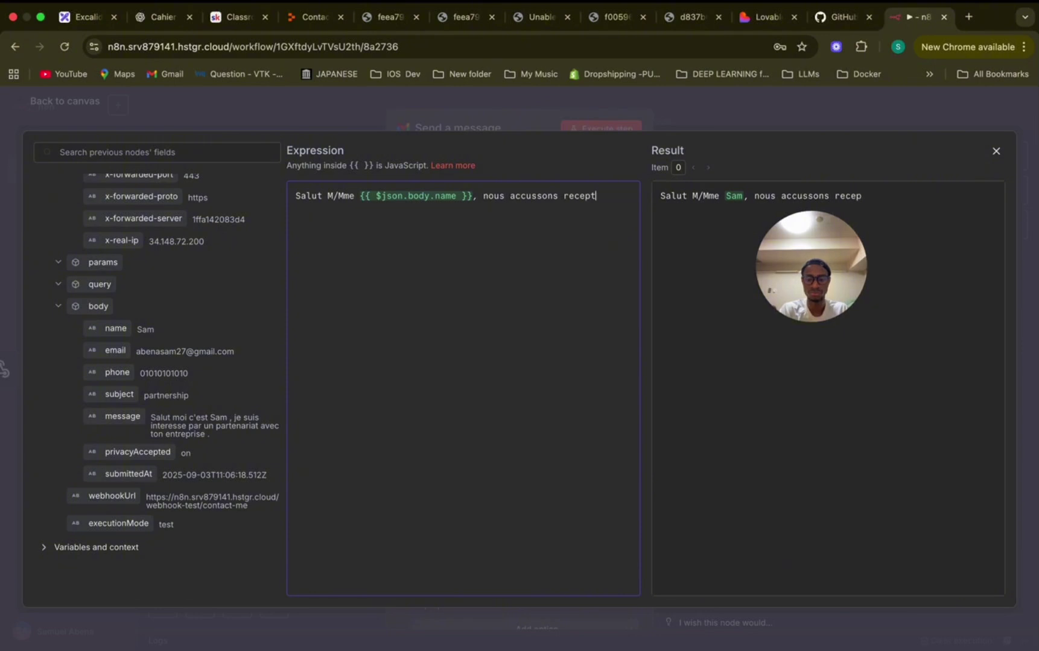
text(ions de vot)
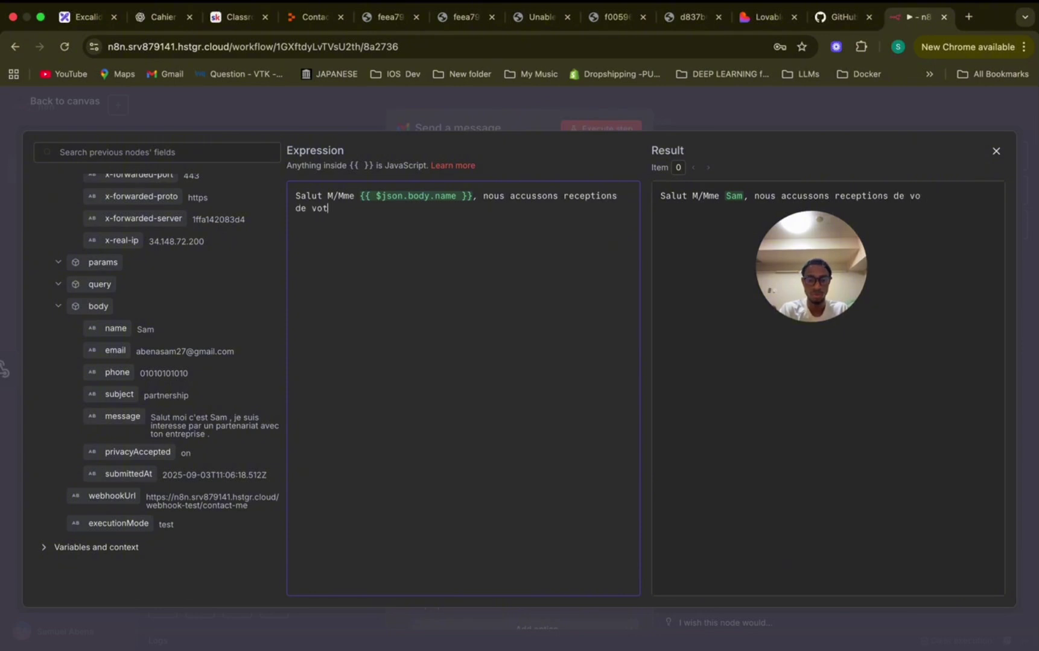
text(re message)
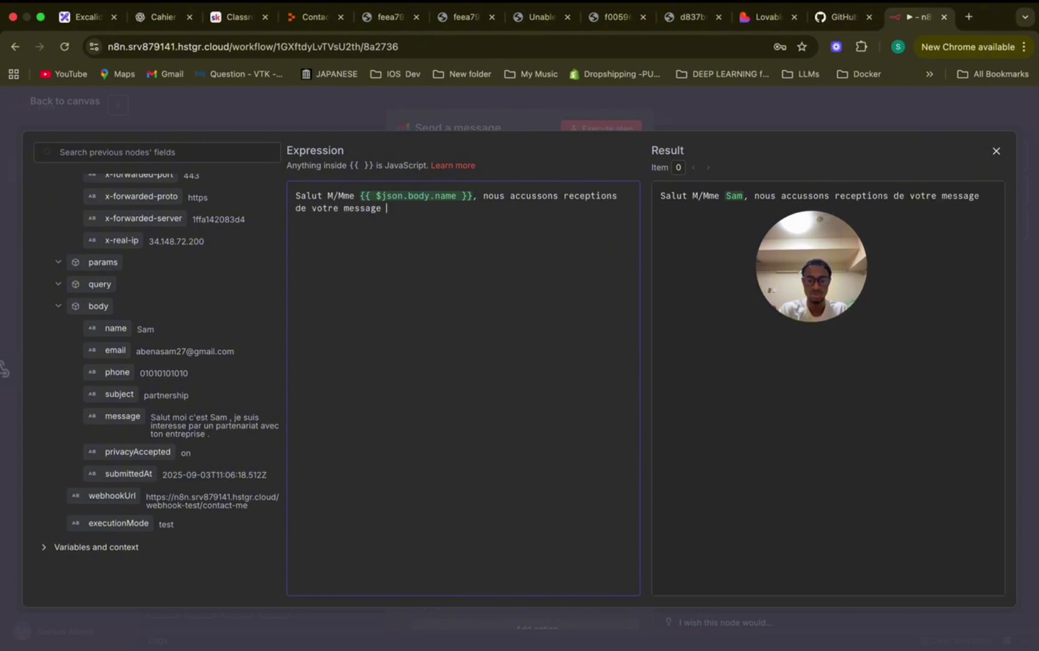
Add a follow-up line, the 'Coordialement' closing and the team signature lines.
key(Return)
key(Return)
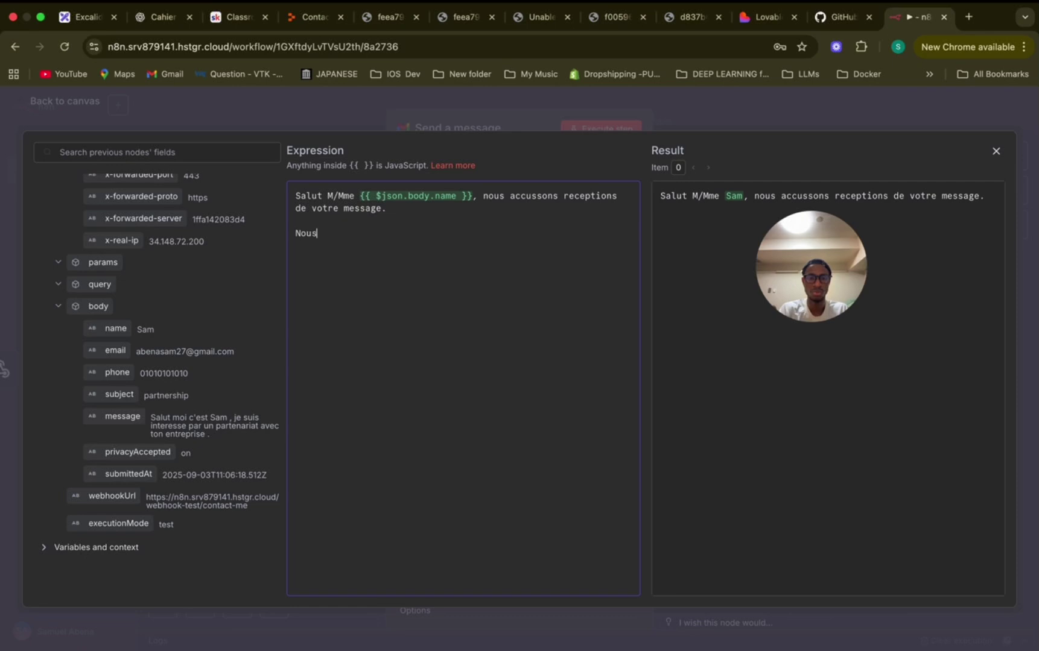
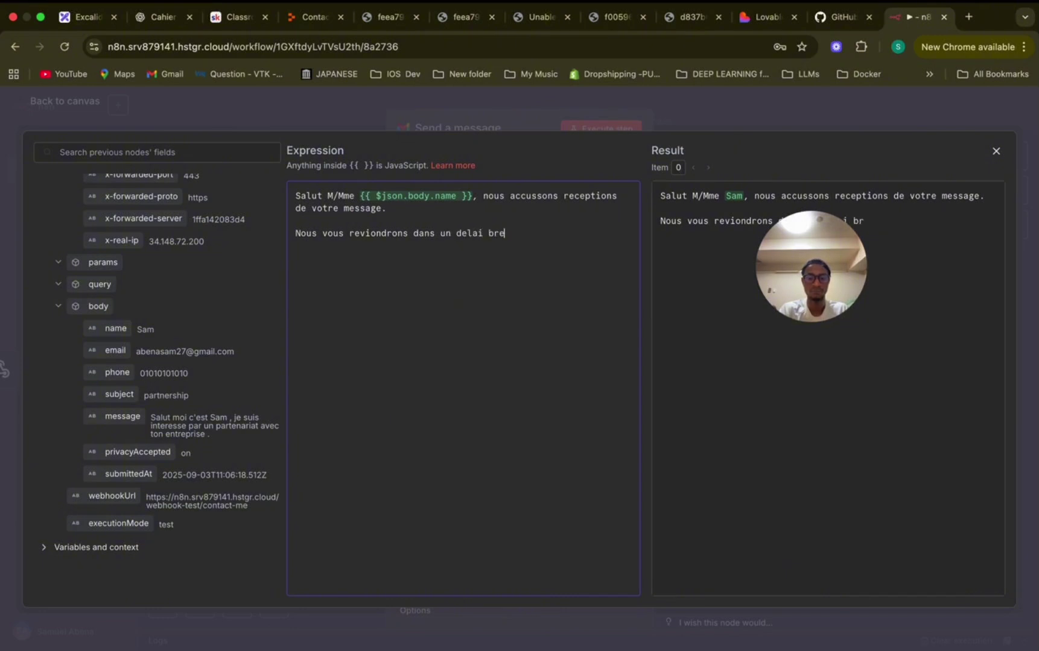
key(Return)
key(Return)
key(Caps_Lock)
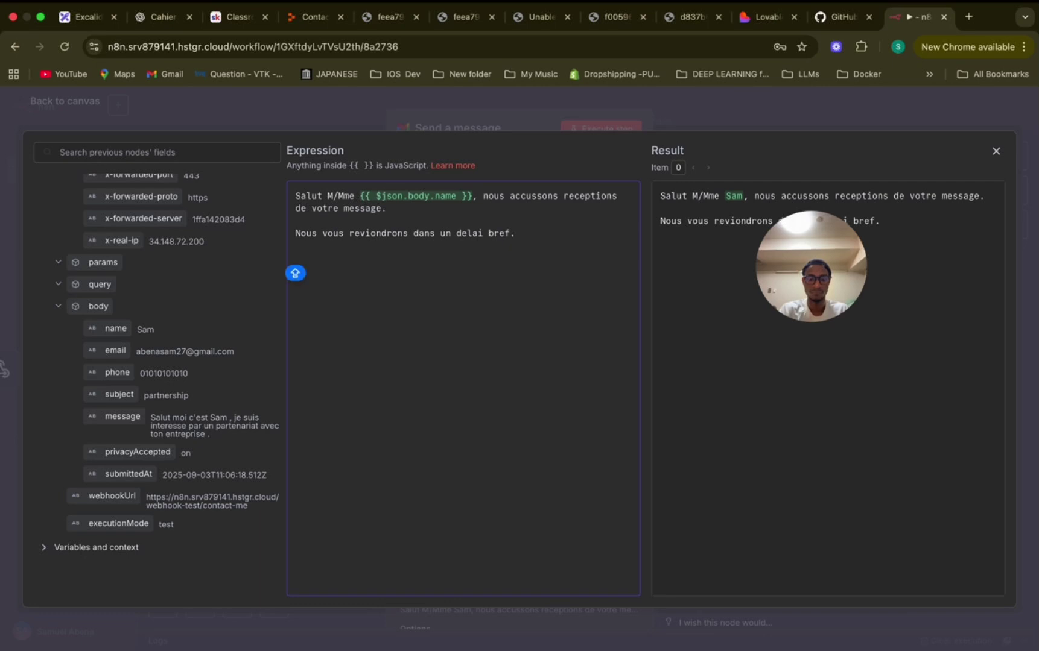
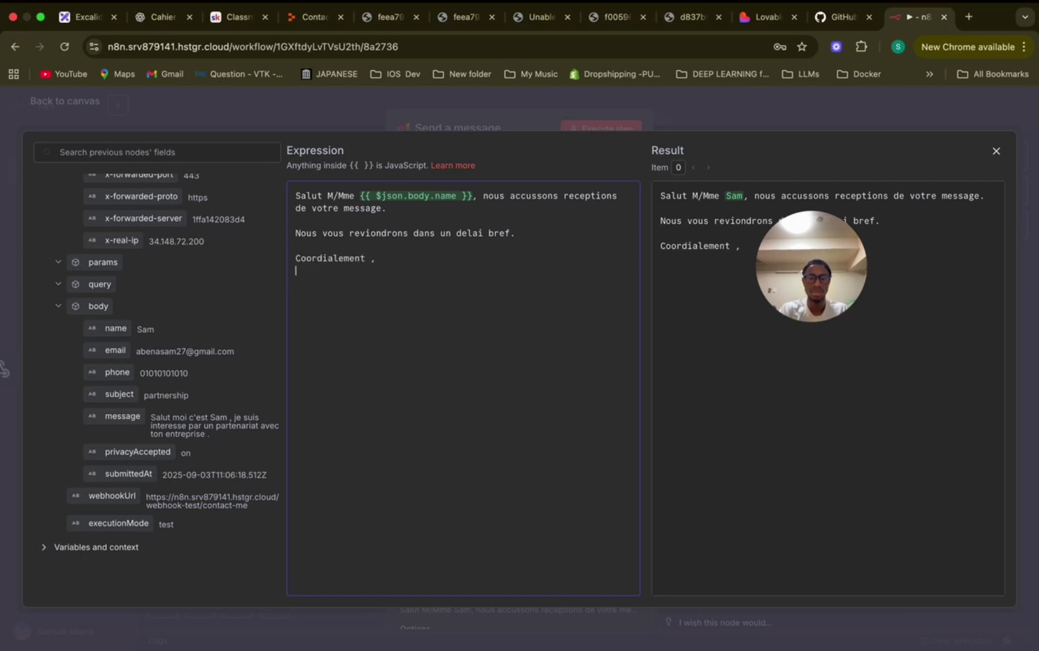
key(Return)
key(Caps_Lock)
key(Caps_Lock)
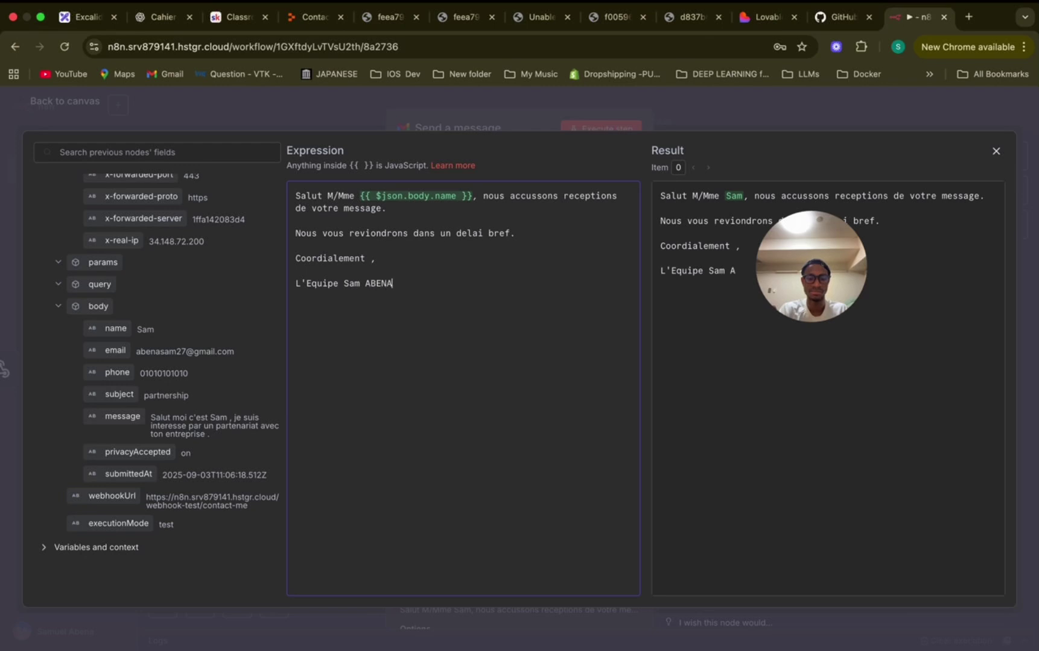
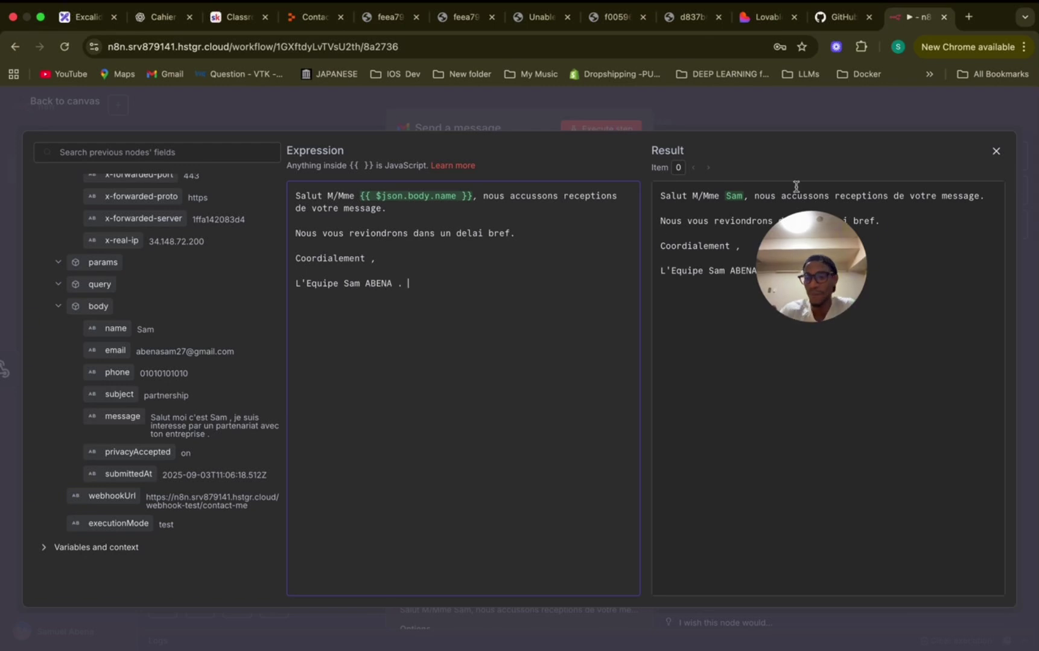
Close the expression editor and the Send a message panel to return to the canvas.
click(841, 111)
scroll(571, 484, down, 1)
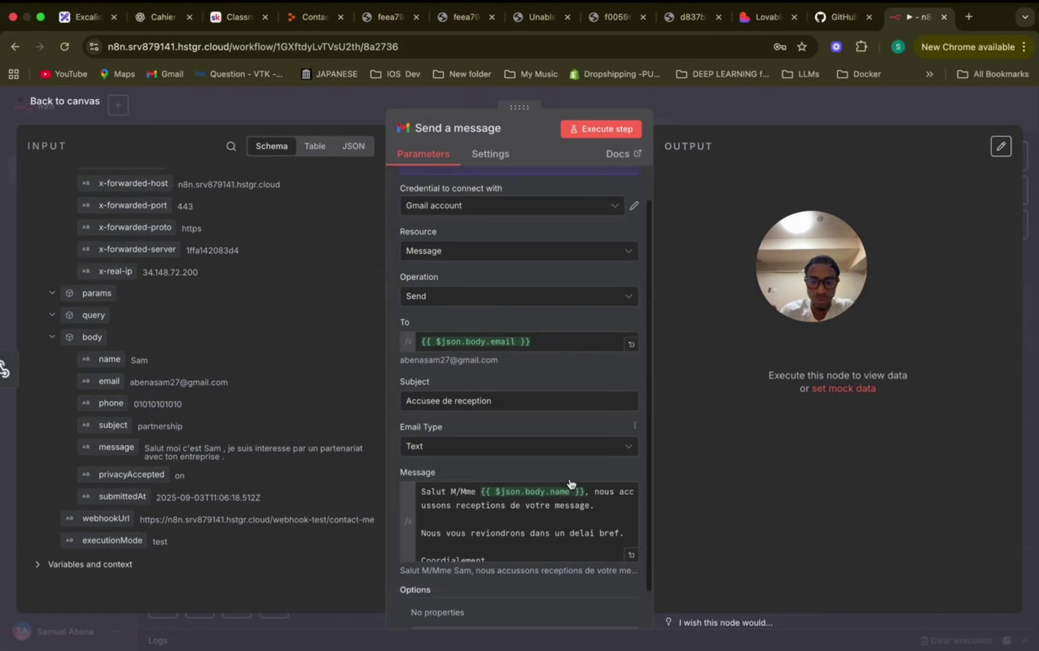
scroll(571, 484, down, 2)
scroll(570, 483, up, 2)
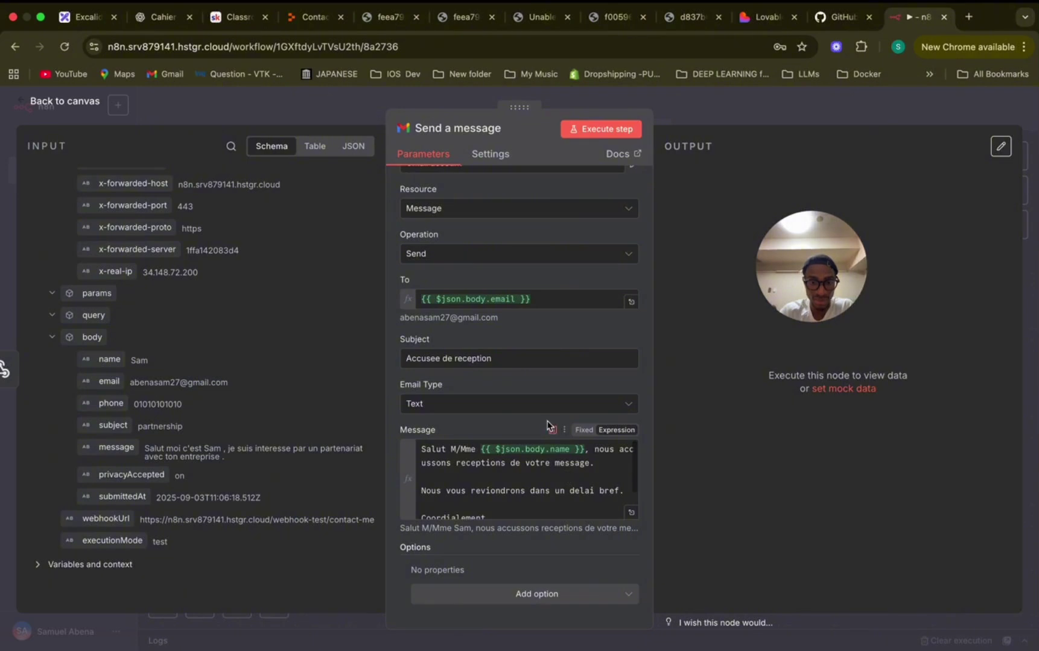
scroll(548, 425, up, 2)
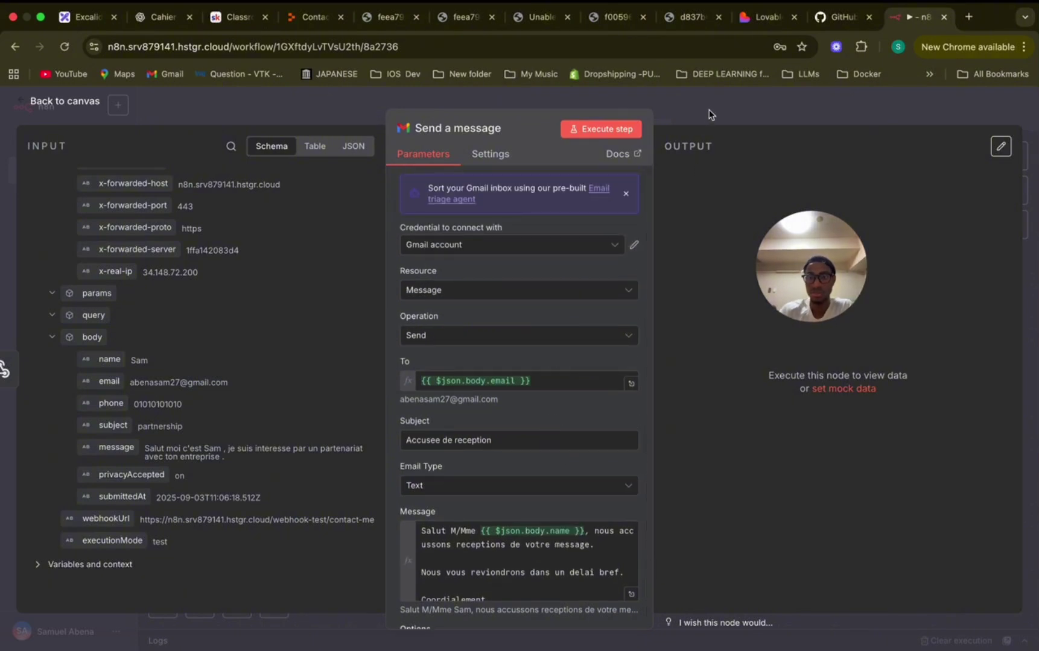
scroll(585, 363, down, 3)
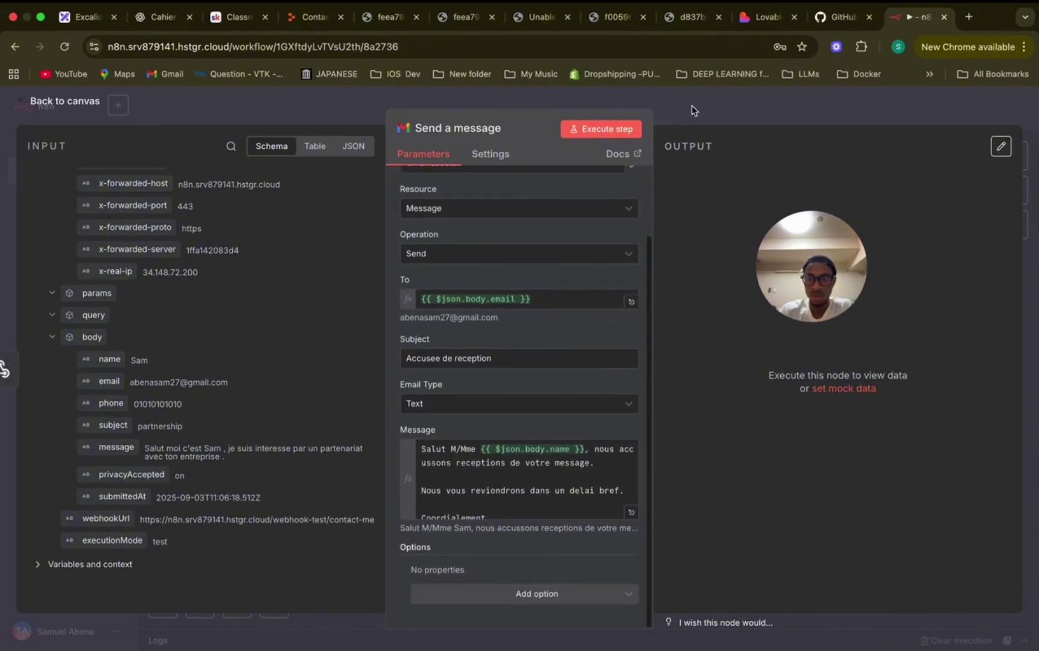
click(691, 111)
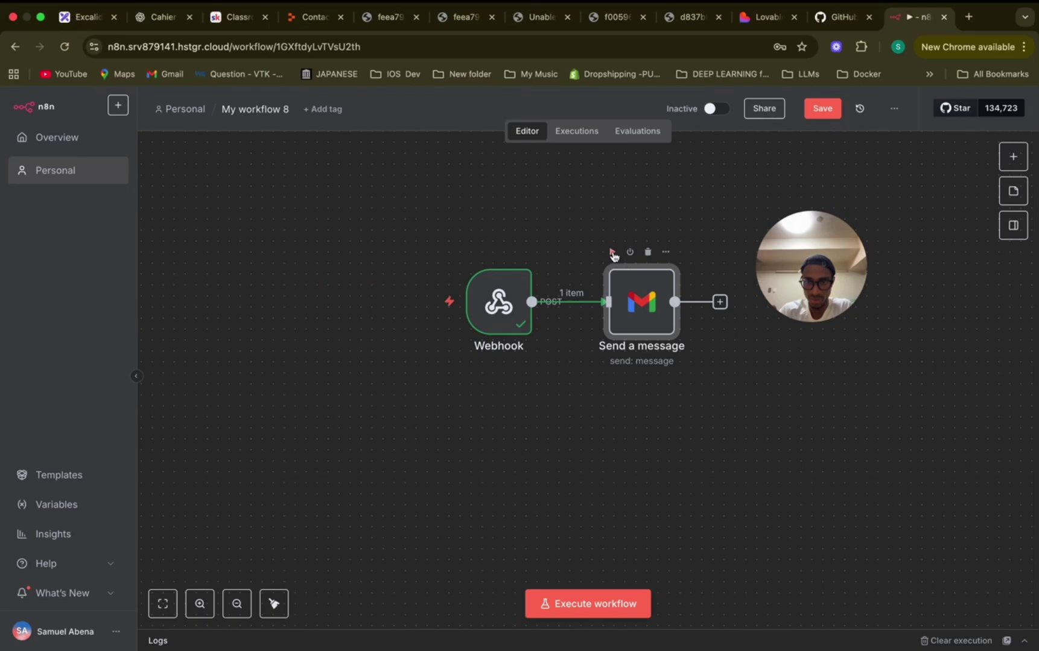
Run the Gmail step on its own and verify its output shows the email SENT.
click(613, 253)
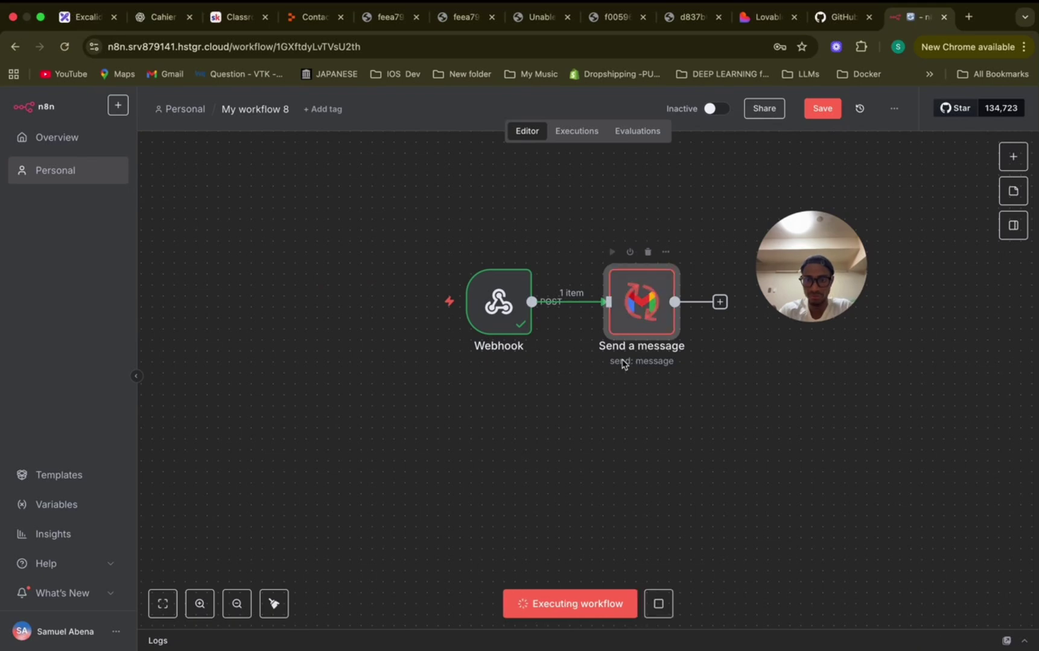
double_click(657, 304)
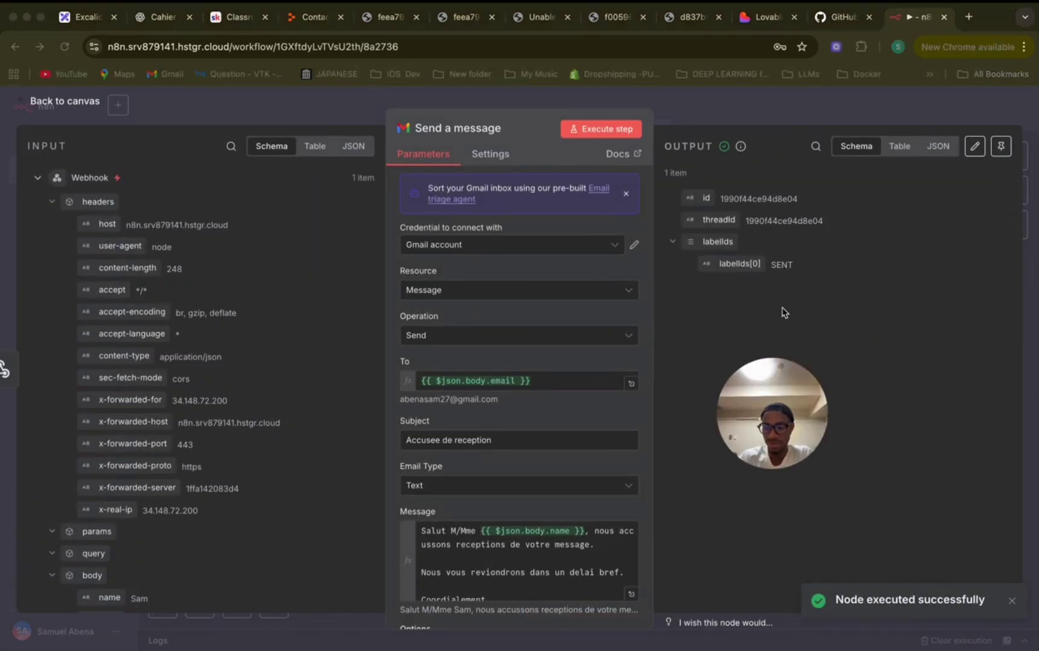
drag(779, 407, 799, 344)
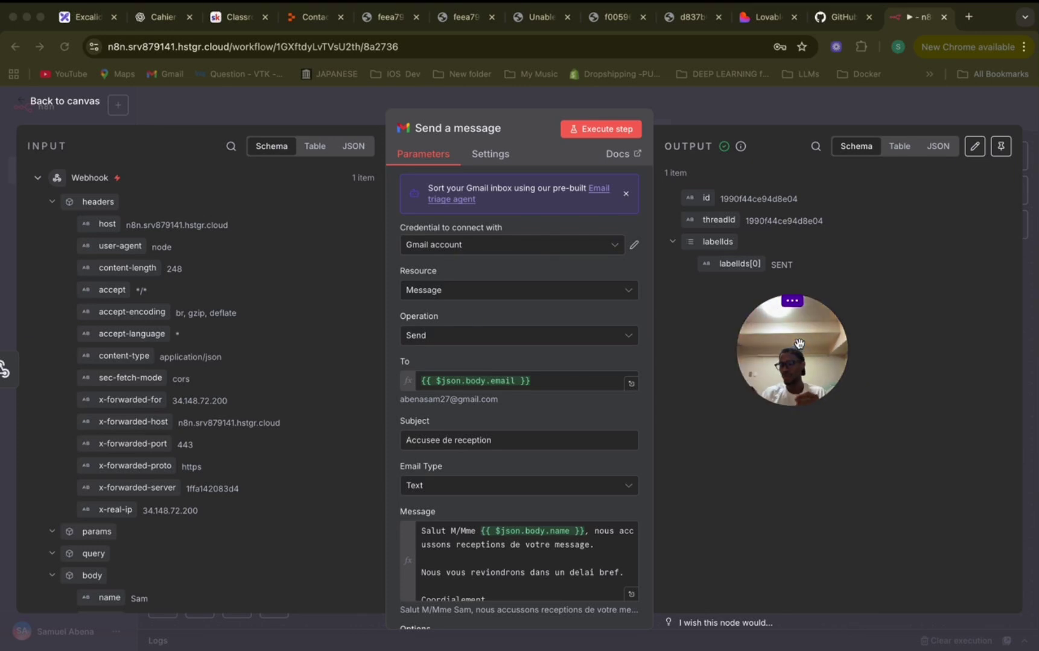
key(Escape)
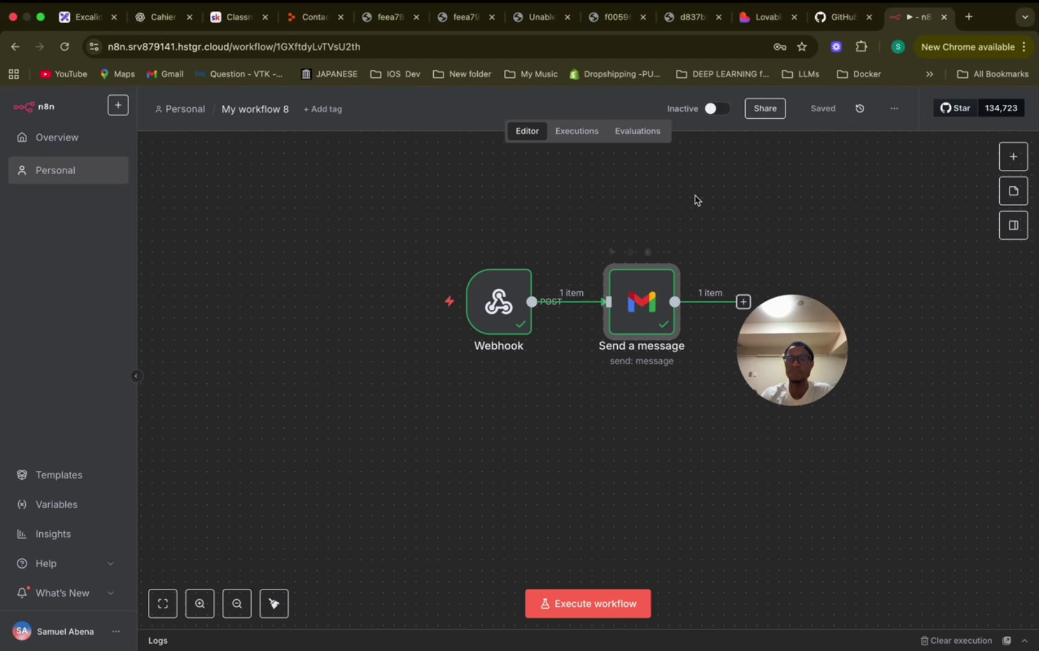
Activate the workflow, copy the Webhook's contact-me production URL, and switch to the Replit project.
click(718, 109)
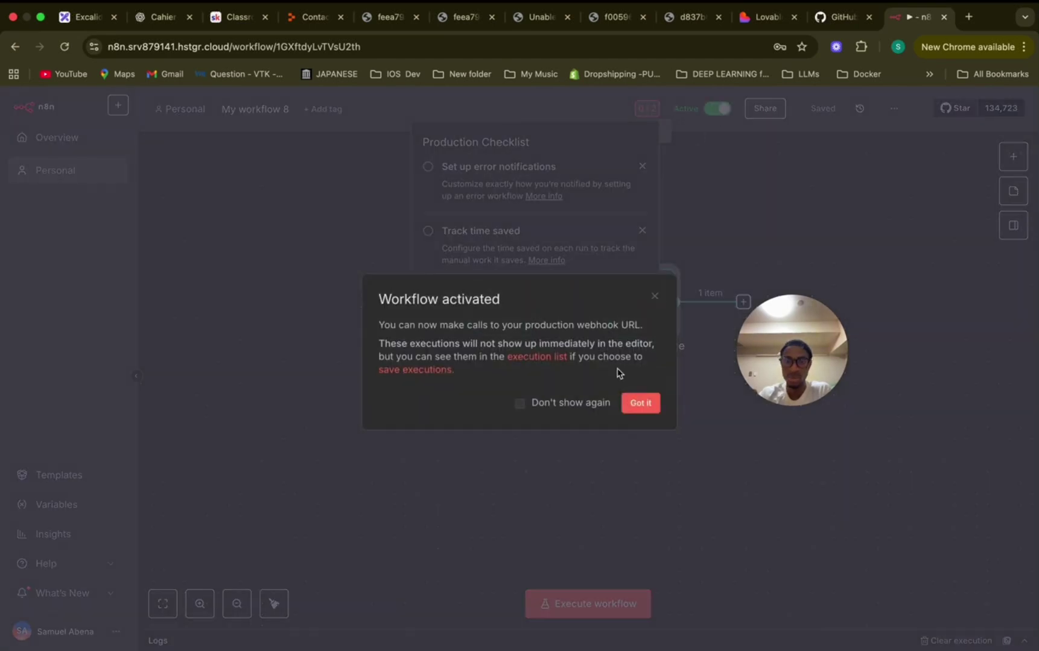
click(640, 403)
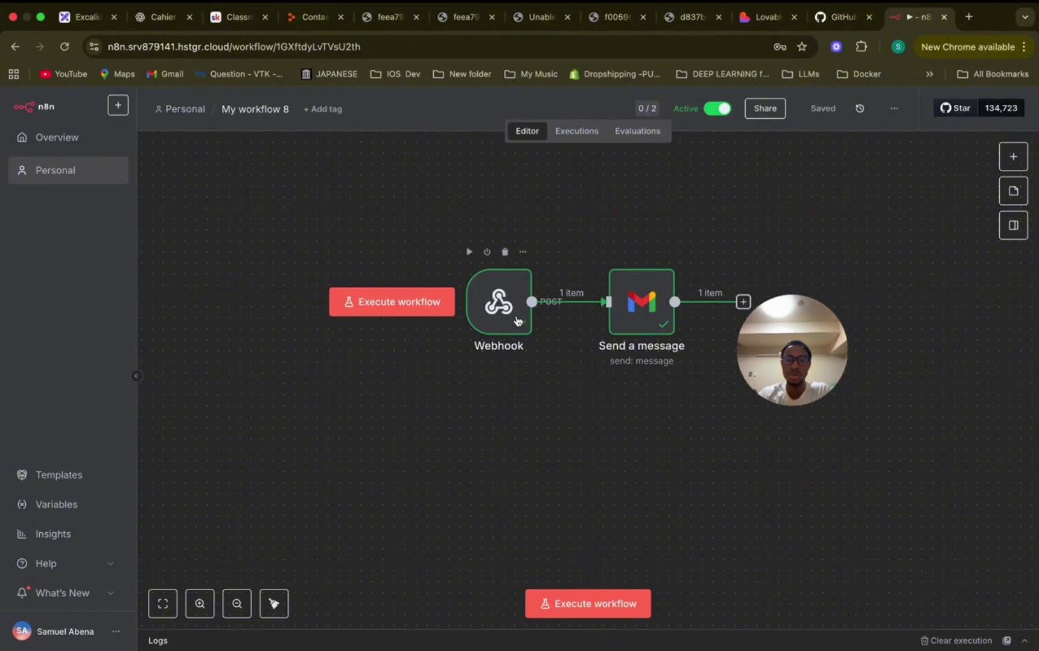
double_click(499, 301)
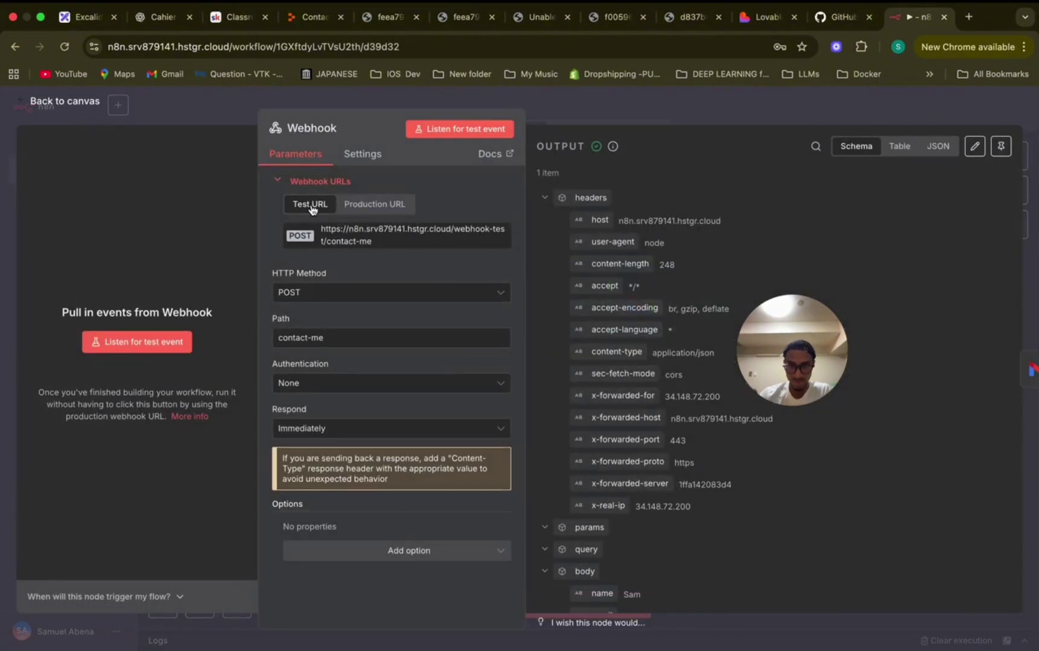
click(363, 205)
click(359, 240)
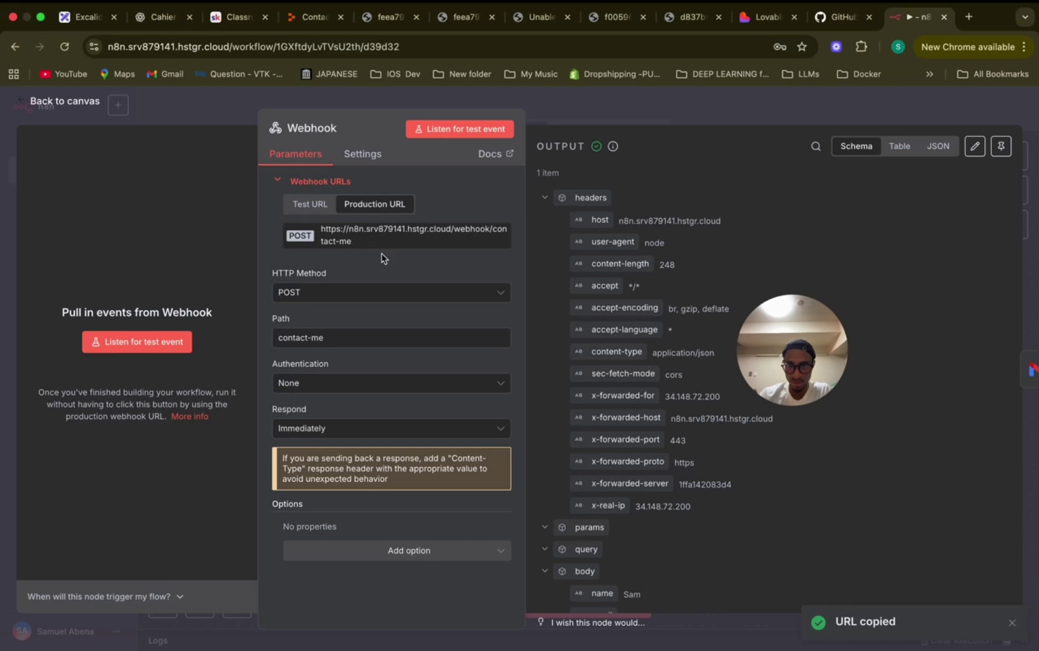
click(312, 22)
scroll(278, 303, down, 5)
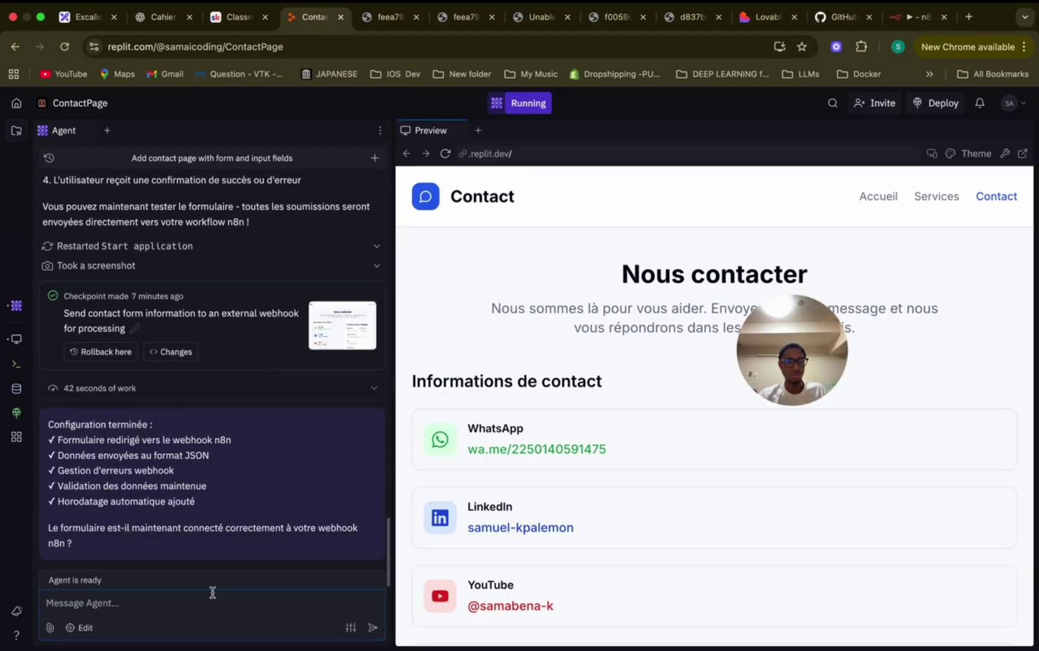
Ask the Replit agent to use the pasted production webhook URL, then open the live preview.
click(197, 609)
text(STP)
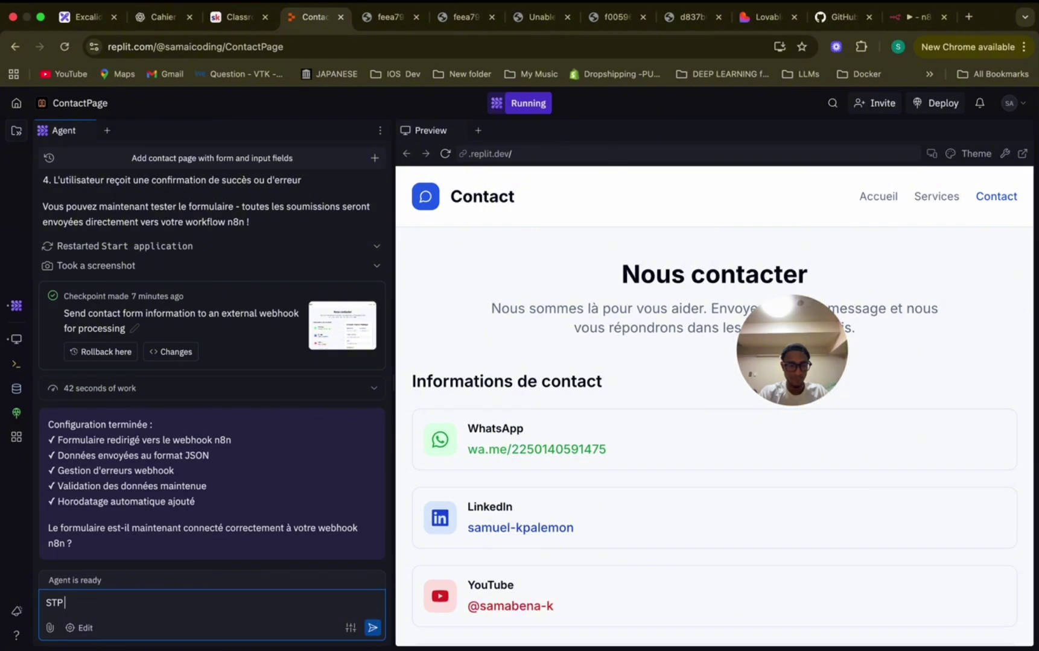
text( change le webhook)
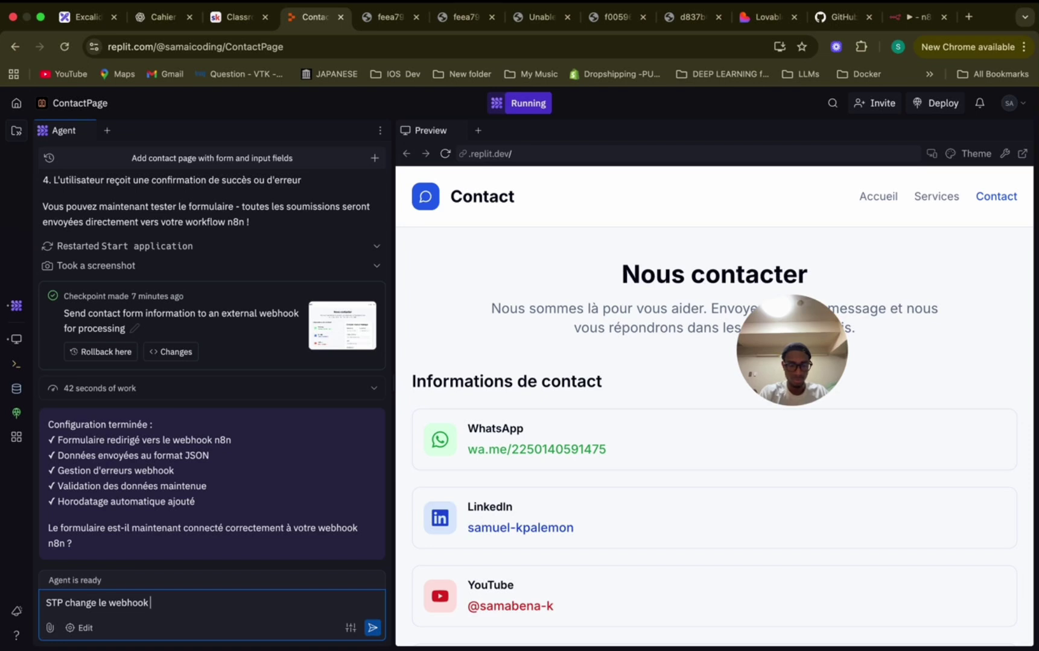
text(et utilise celui ci)
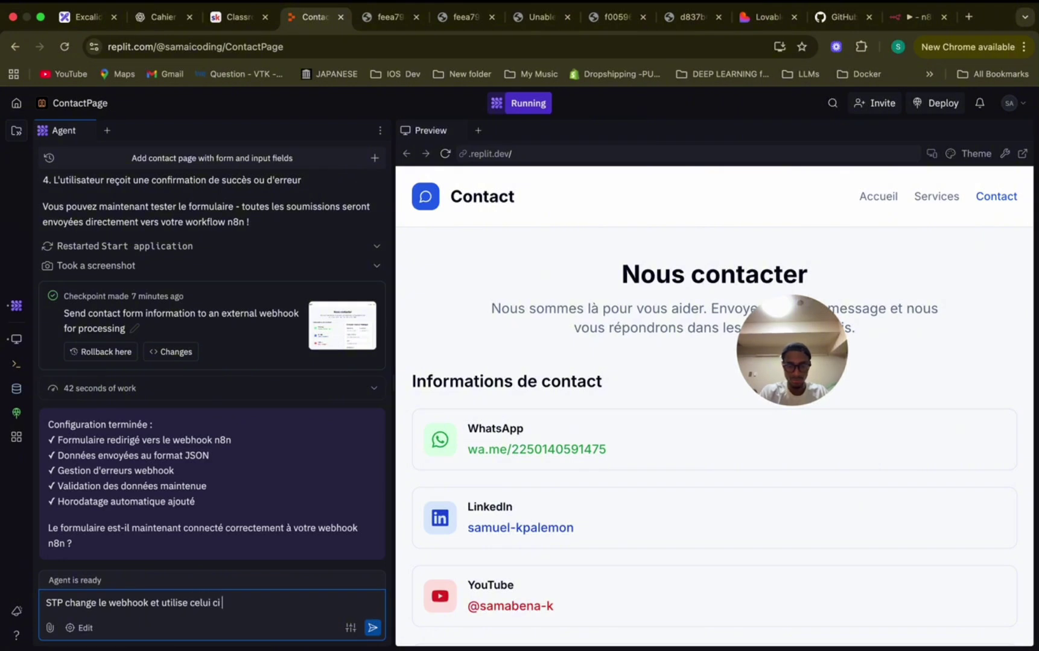
text( maintenant :)
key(super+v)
key(Return)
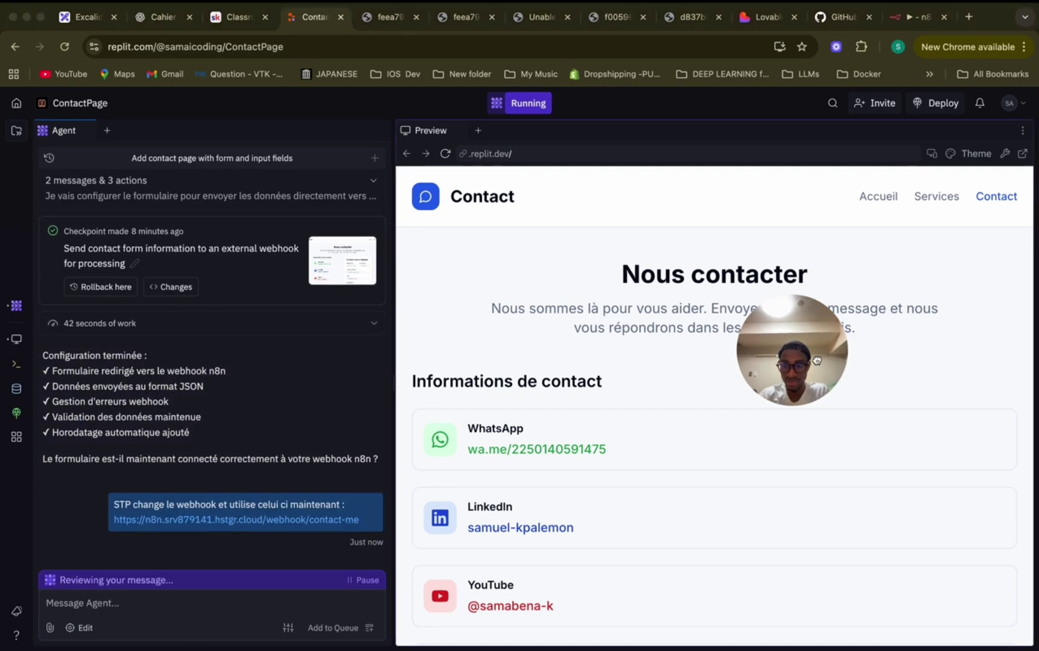
drag(820, 358, 949, 283)
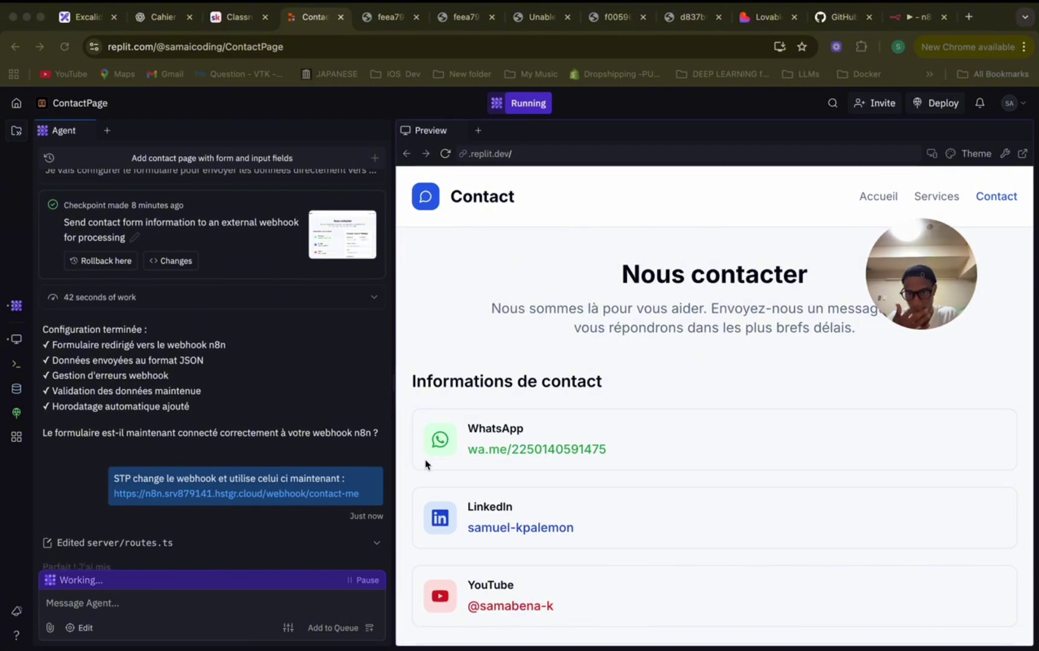
click(390, 18)
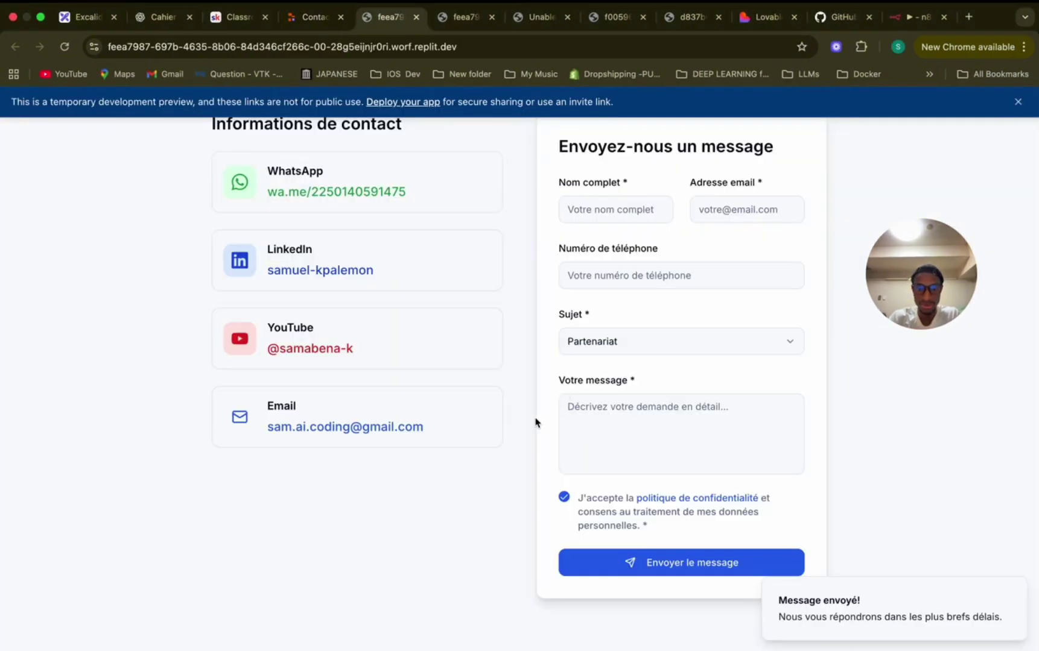
Try the contact page's WhatsApp and LinkedIn links, closing the LinkedIn sign-up page.
scroll(512, 428, up, 4)
click(428, 400)
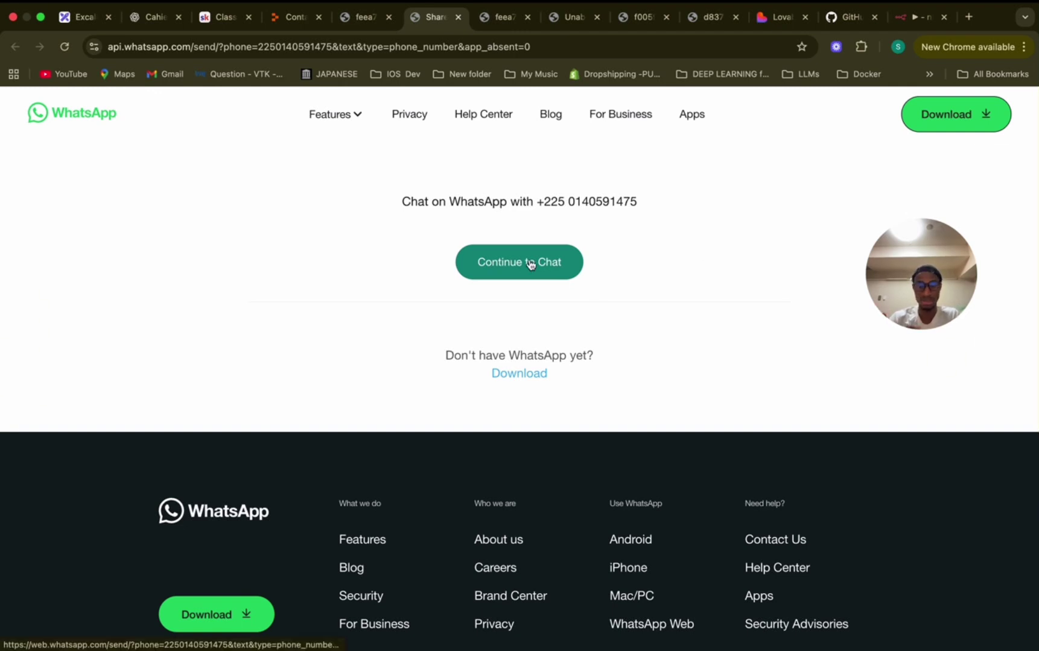
key(ctrl+shift+Tab)
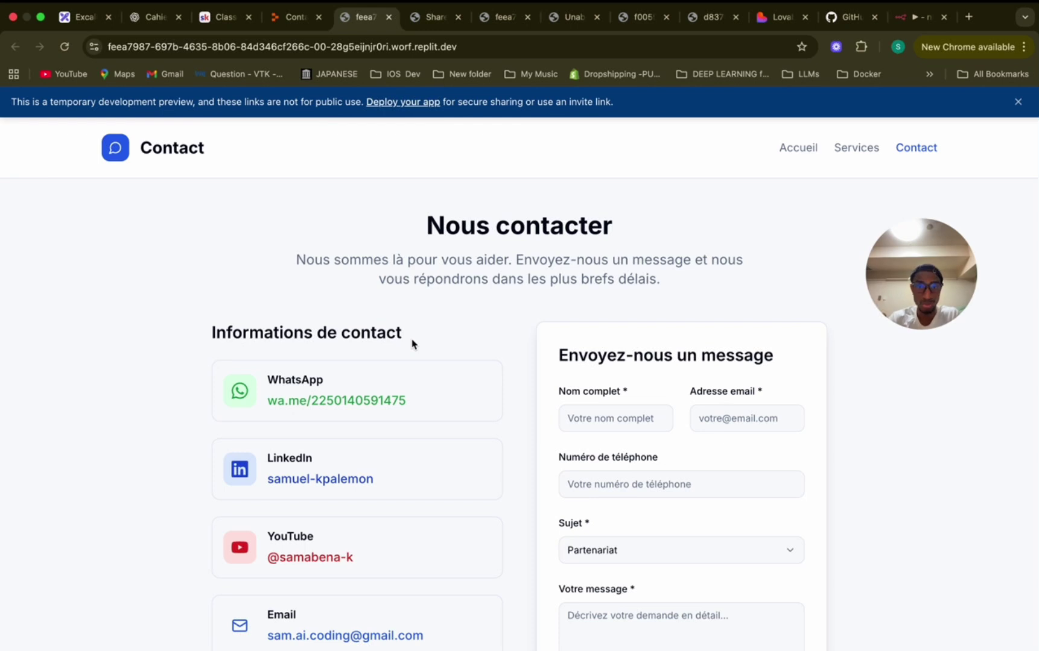
scroll(410, 343, down, 3)
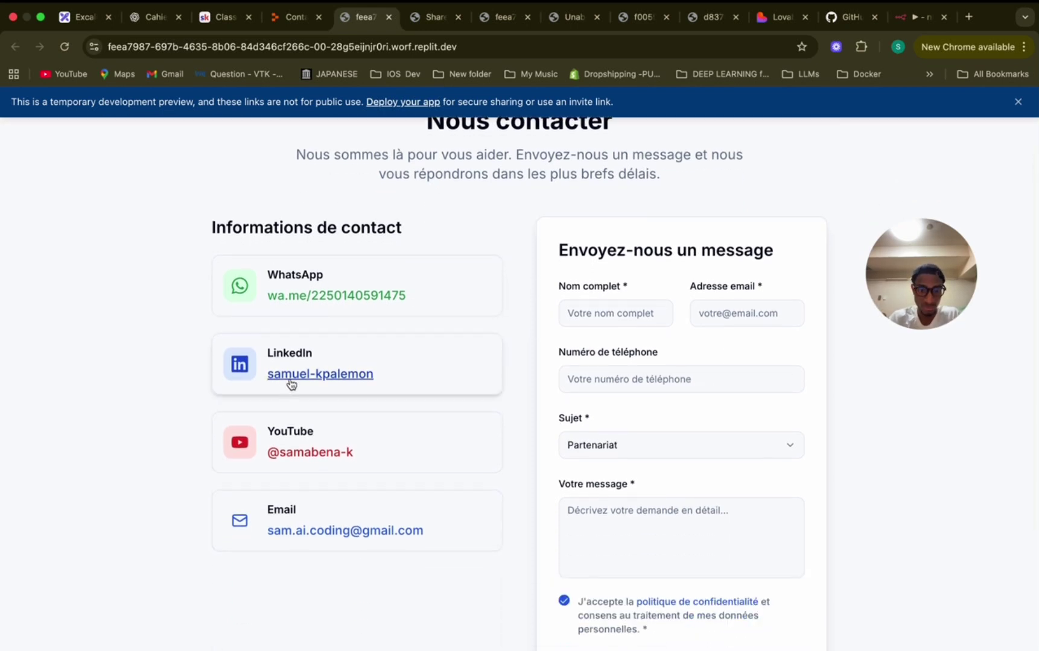
click(321, 375)
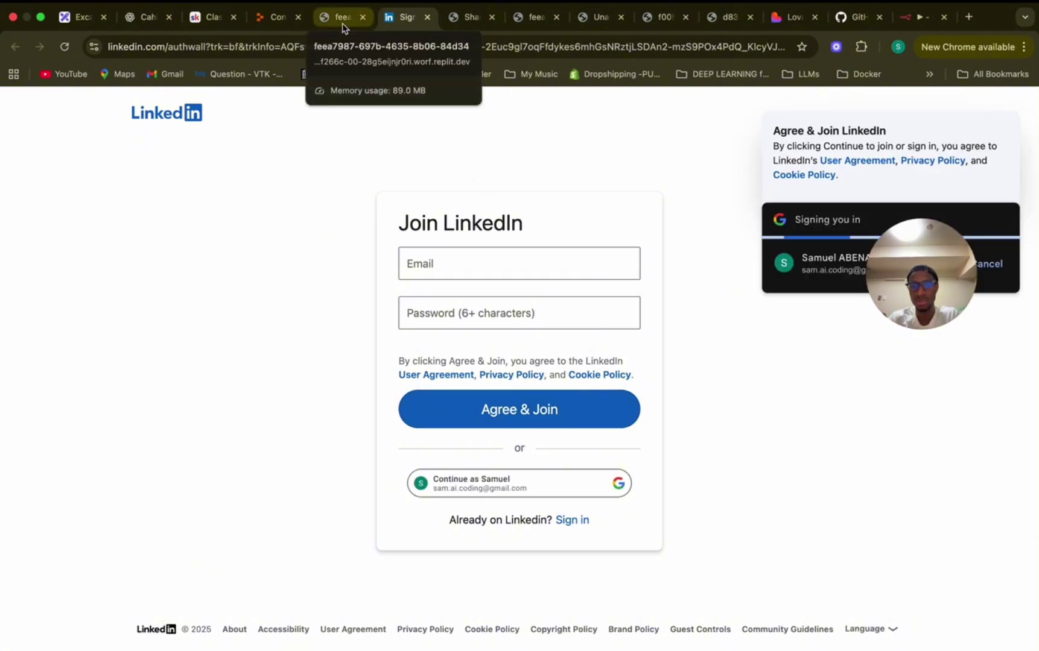
click(427, 17)
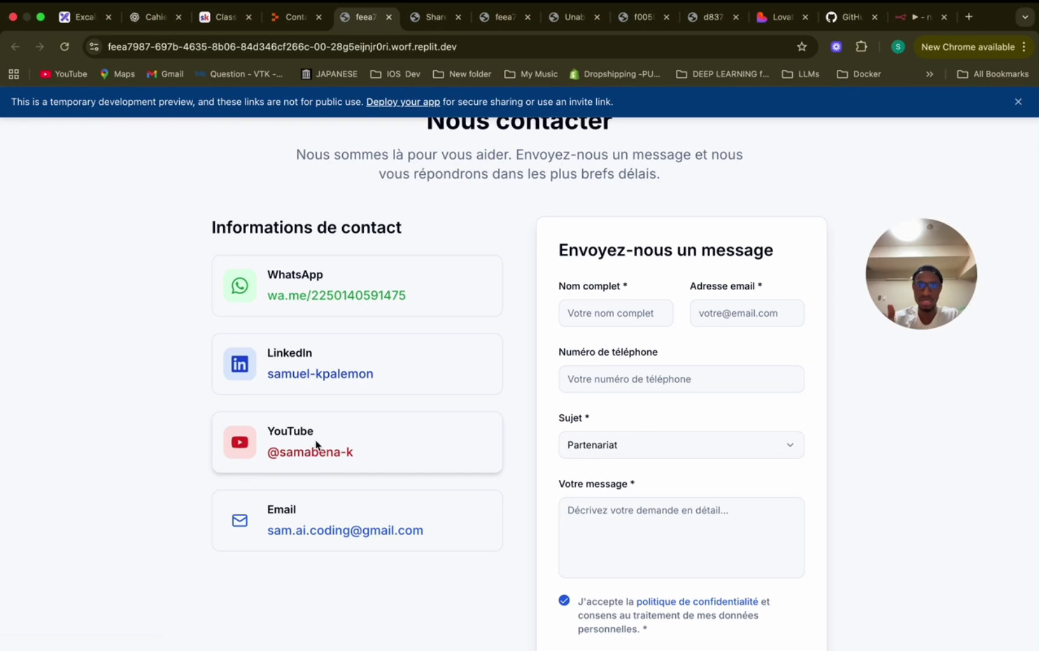
Select the contact email on the page, then return to the n8n Webhook's received output.
drag(428, 531, 267, 535)
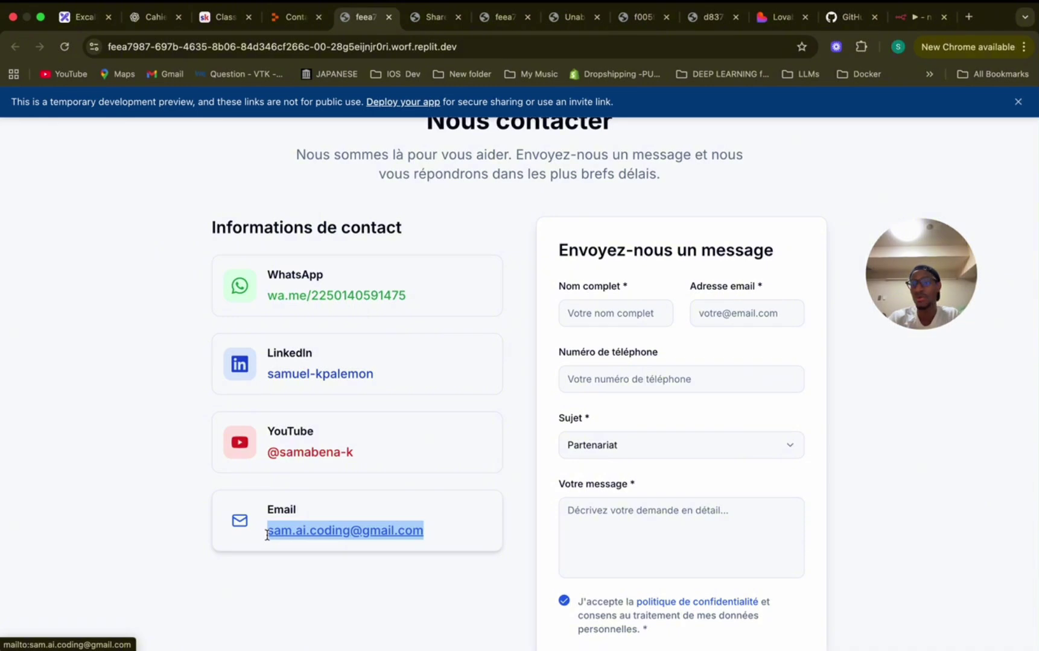
scroll(640, 432, down, 2)
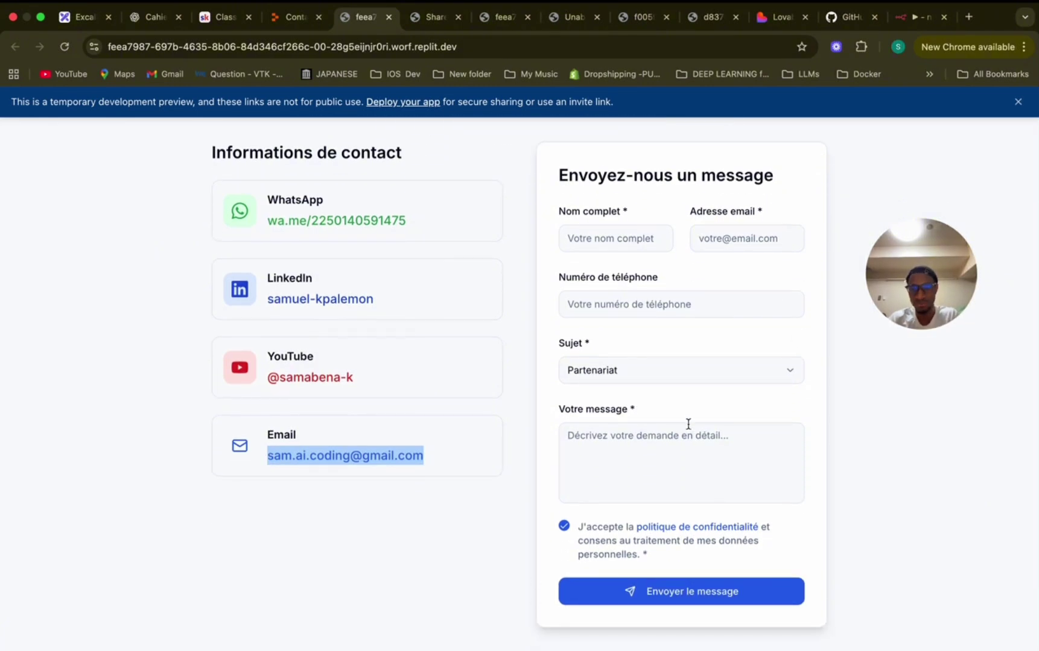
scroll(700, 386, up, 1)
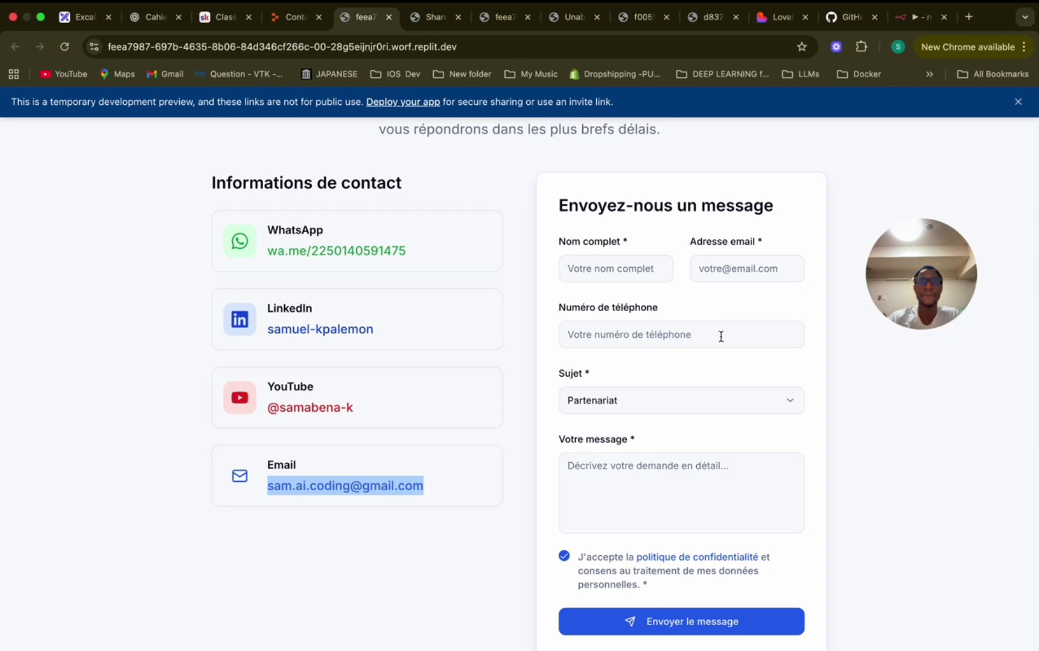
scroll(621, 289, up, 5)
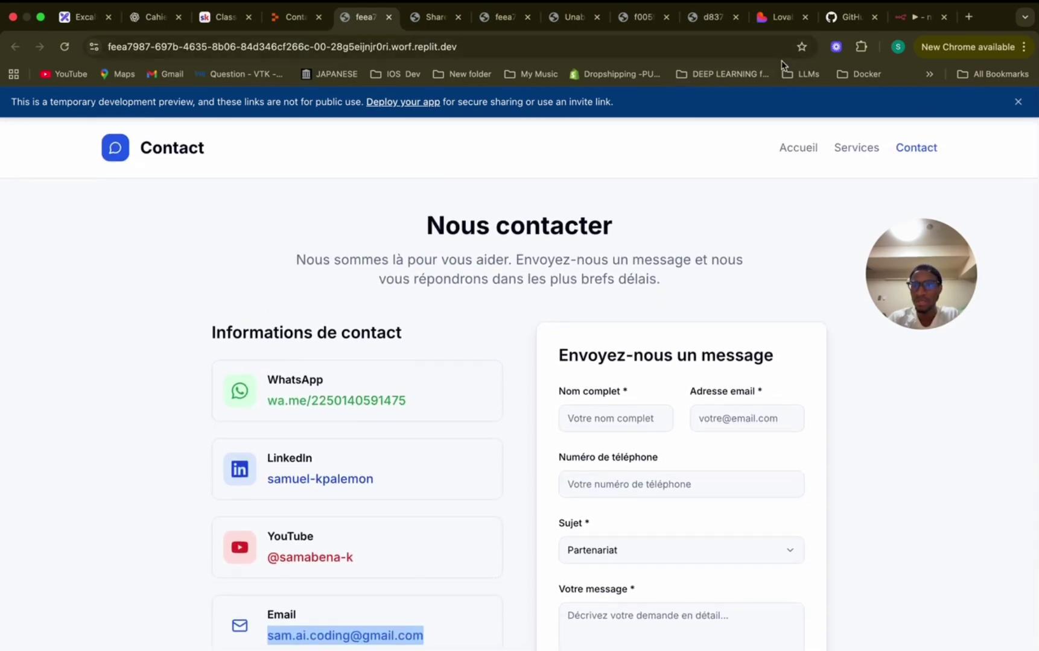
click(903, 24)
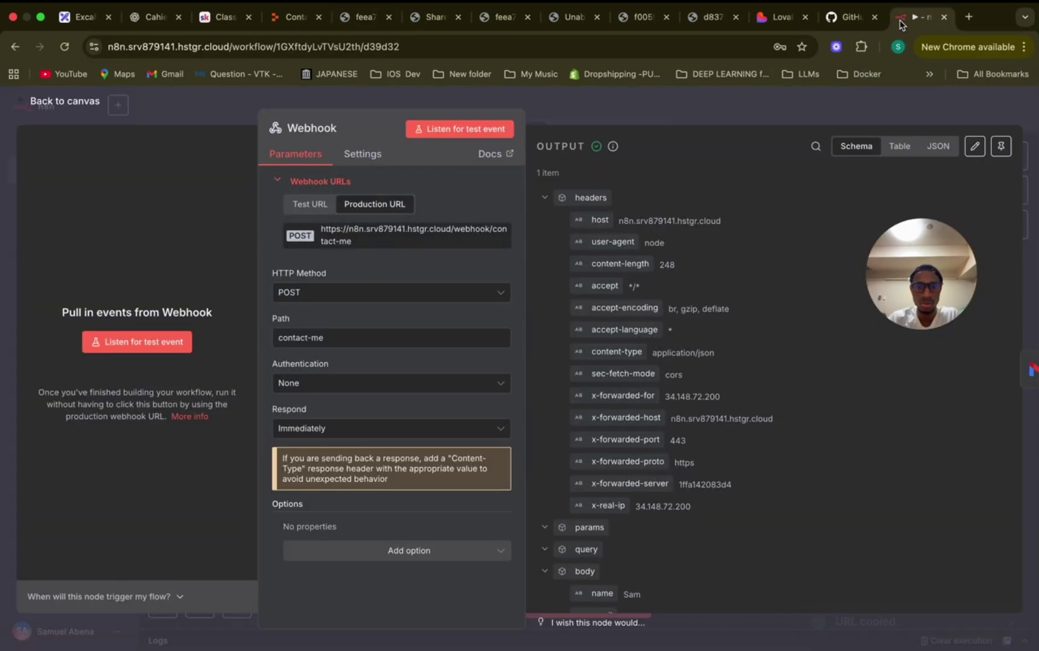
Inspect the Send a message node's input and output to confirm the acknowledgement went to the sender.
click(734, 107)
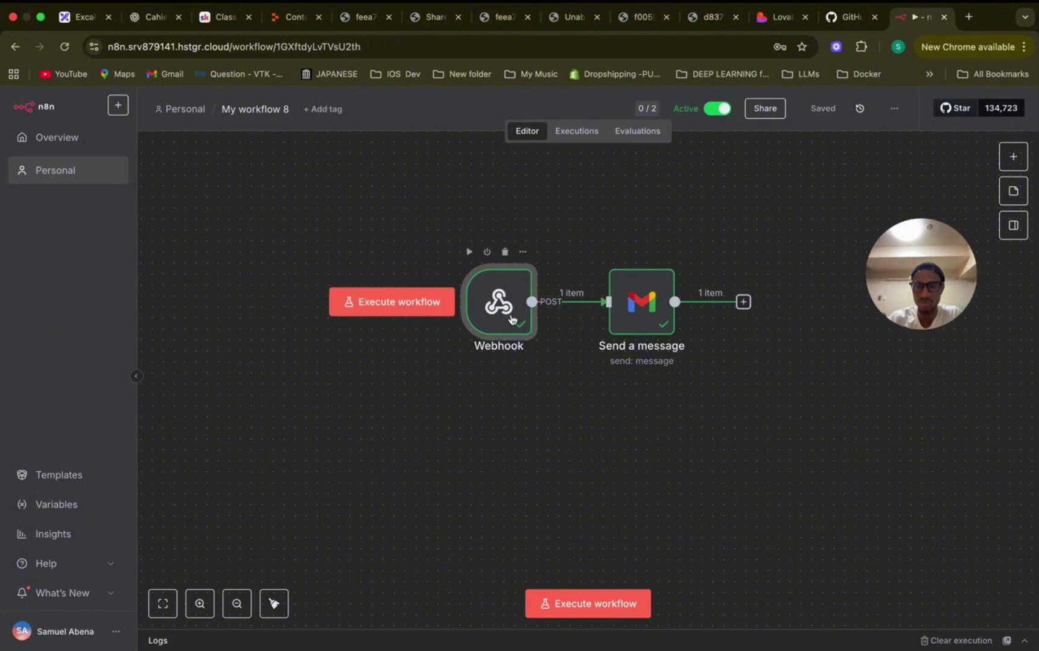
double_click(641, 306)
scroll(220, 414, down, 5)
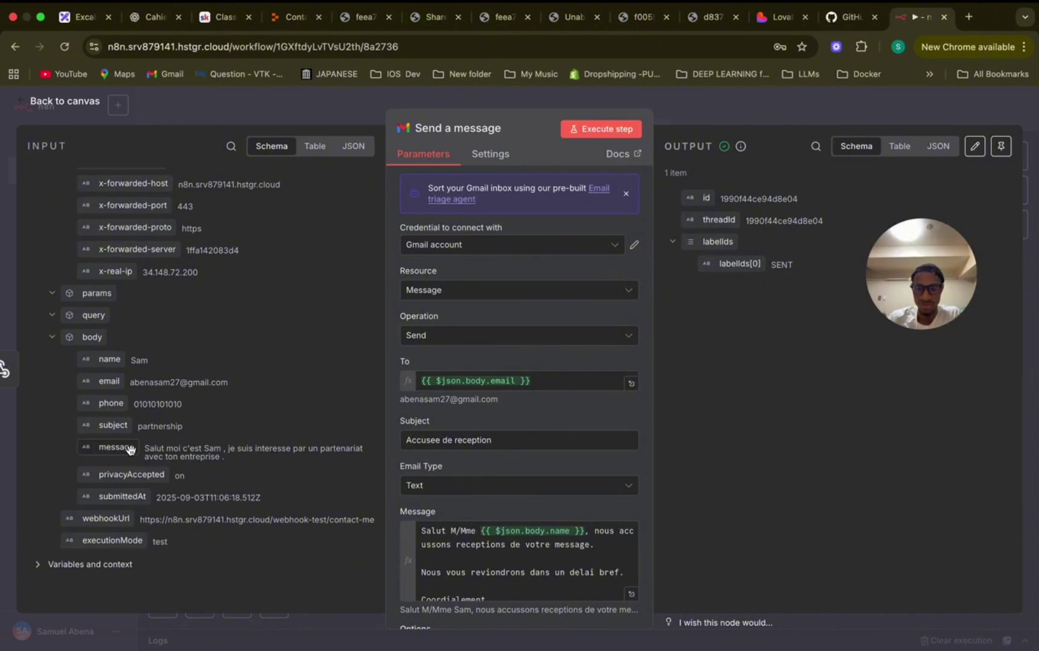
click(686, 112)
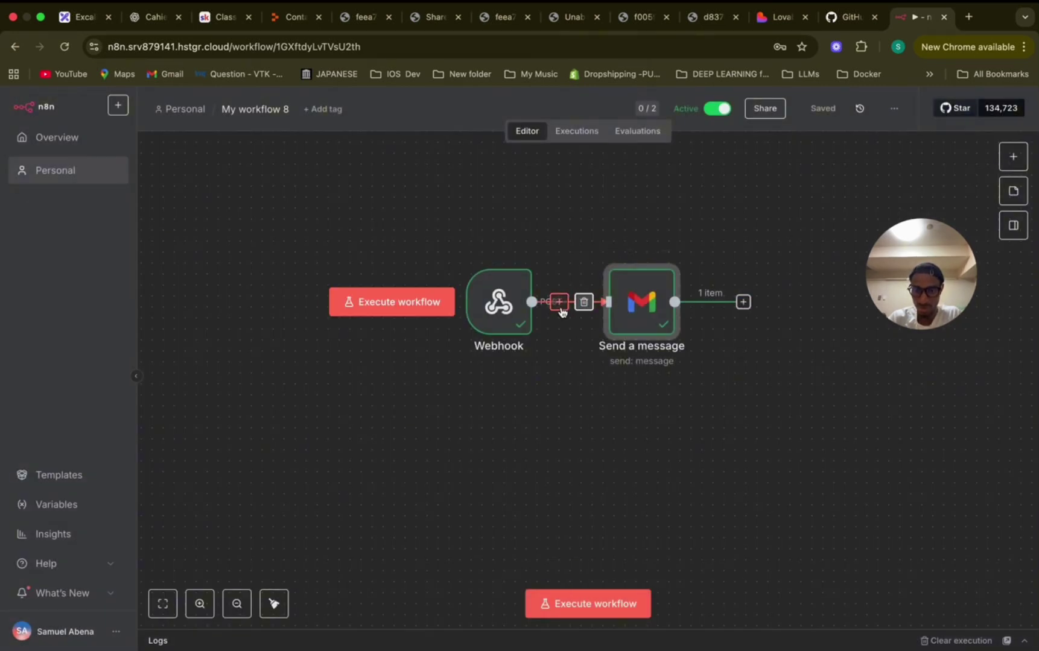
Insert a second Gmail 'Send a message' node after the Webhook.
click(560, 303)
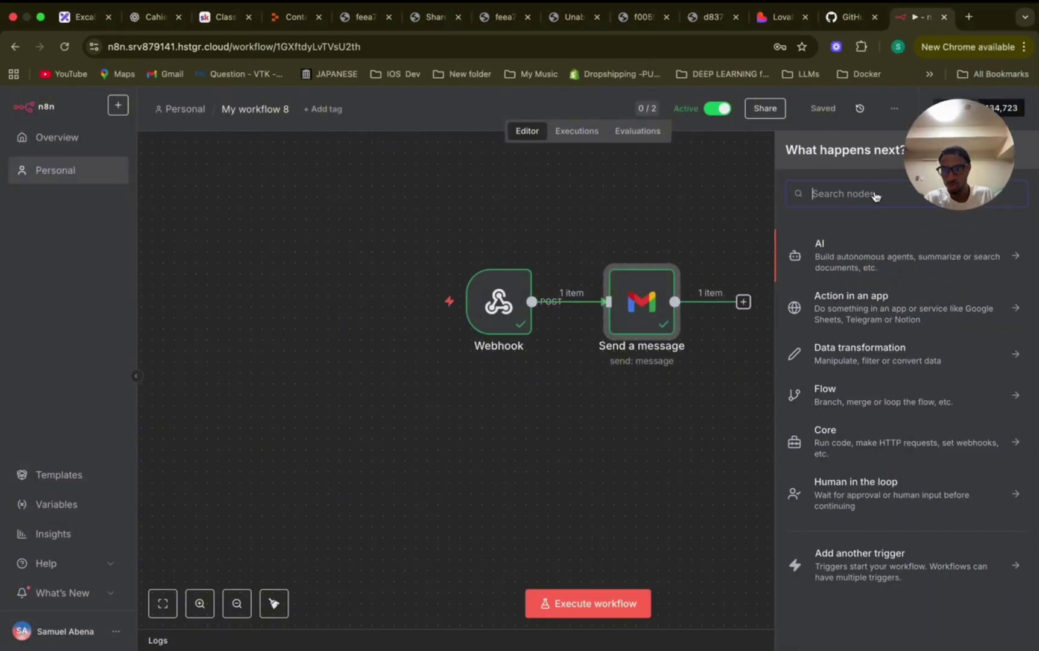
text(gma)
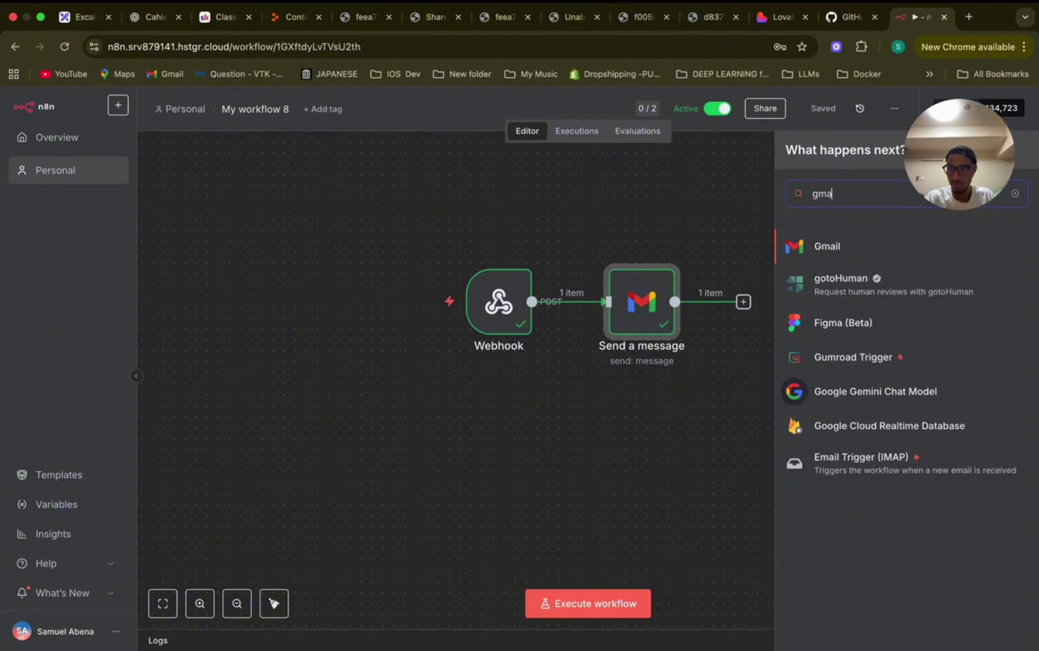
click(884, 245)
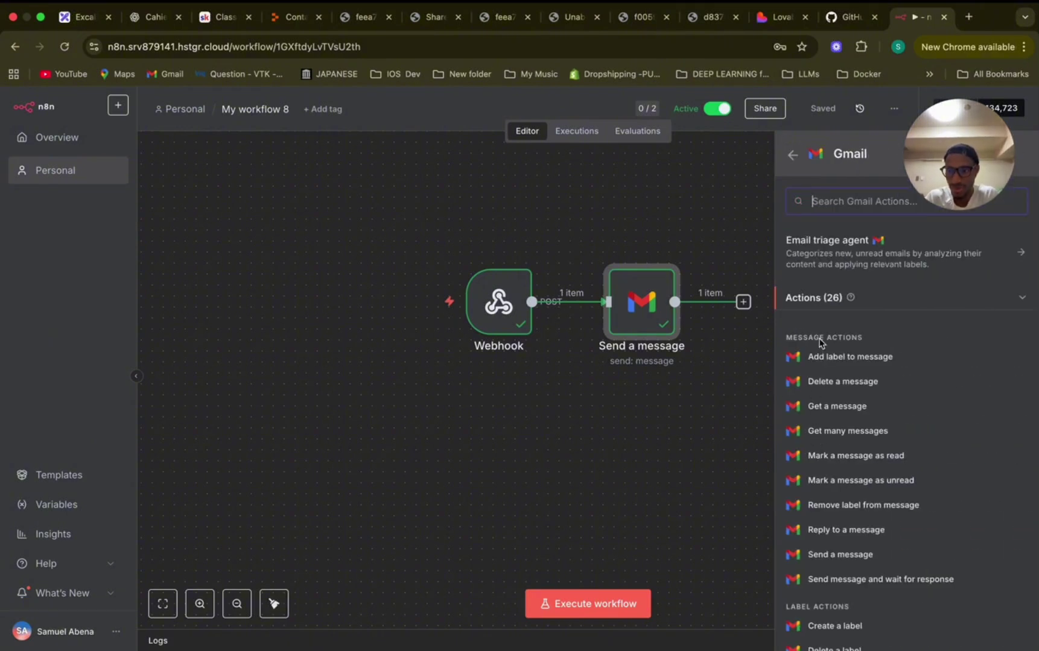
text(send)
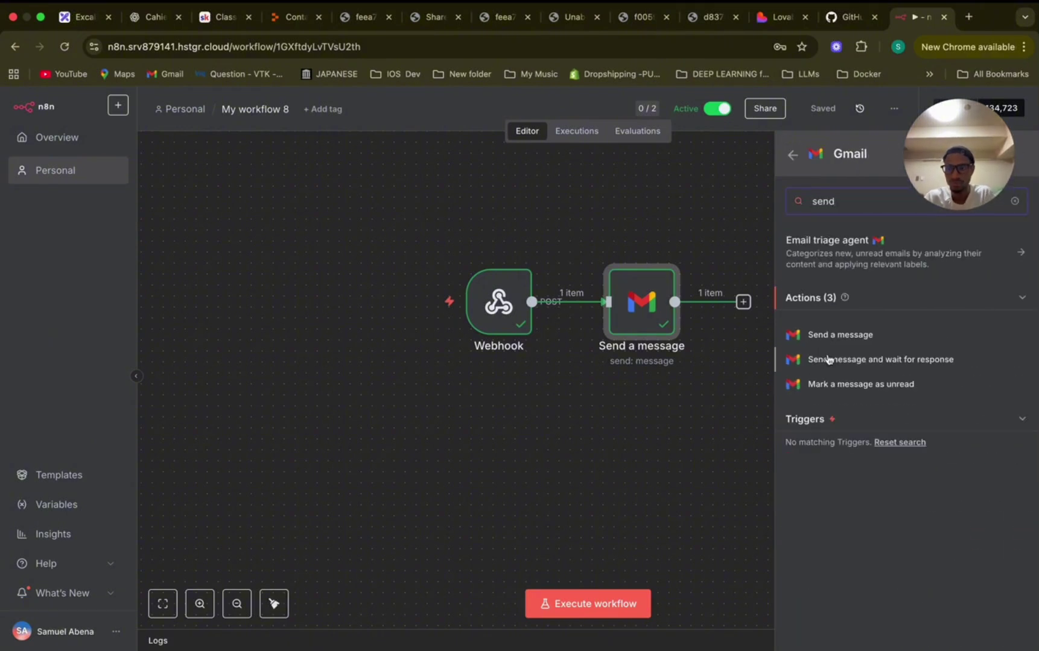
click(835, 337)
click(719, 120)
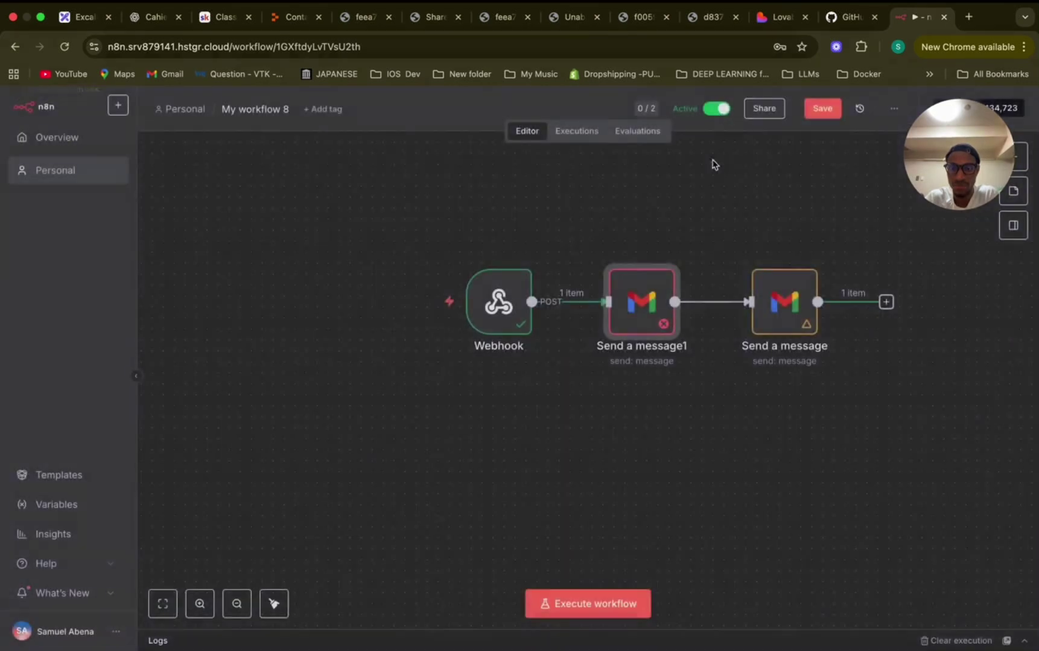
Rewire so the Webhook feeds both Gmail nodes as two separate branches.
drag(784, 299, 761, 389)
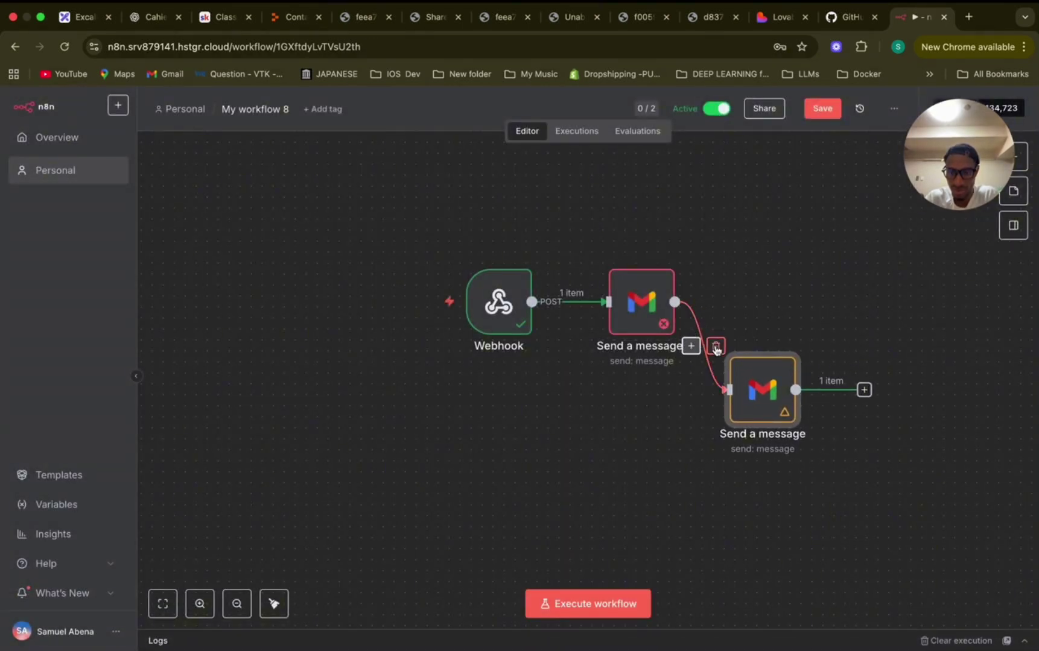
click(715, 346)
drag(531, 302, 659, 427)
drag(639, 323, 674, 279)
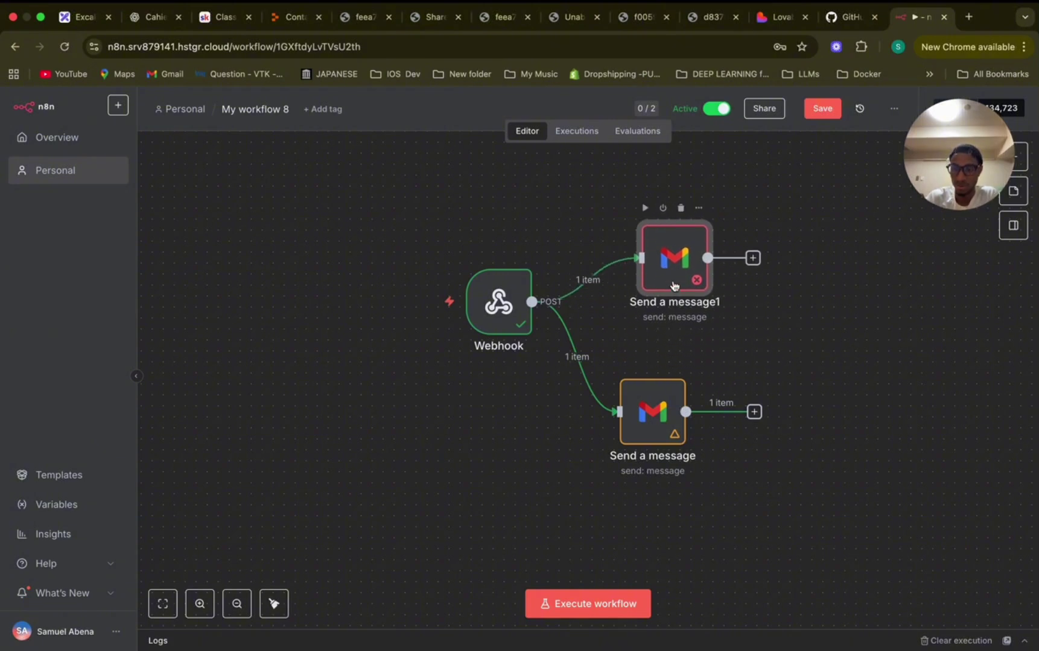
double_click(674, 275)
Rename the Send a message1 node to 'Message recu' and go back to the canvas.
click(473, 129)
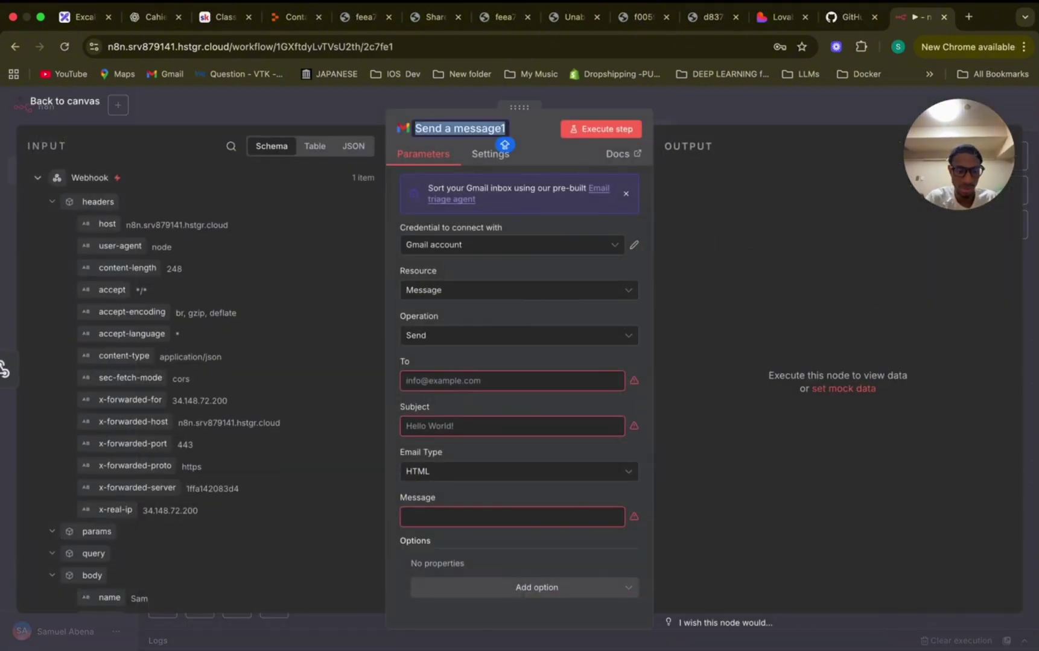
text(Accuse de )
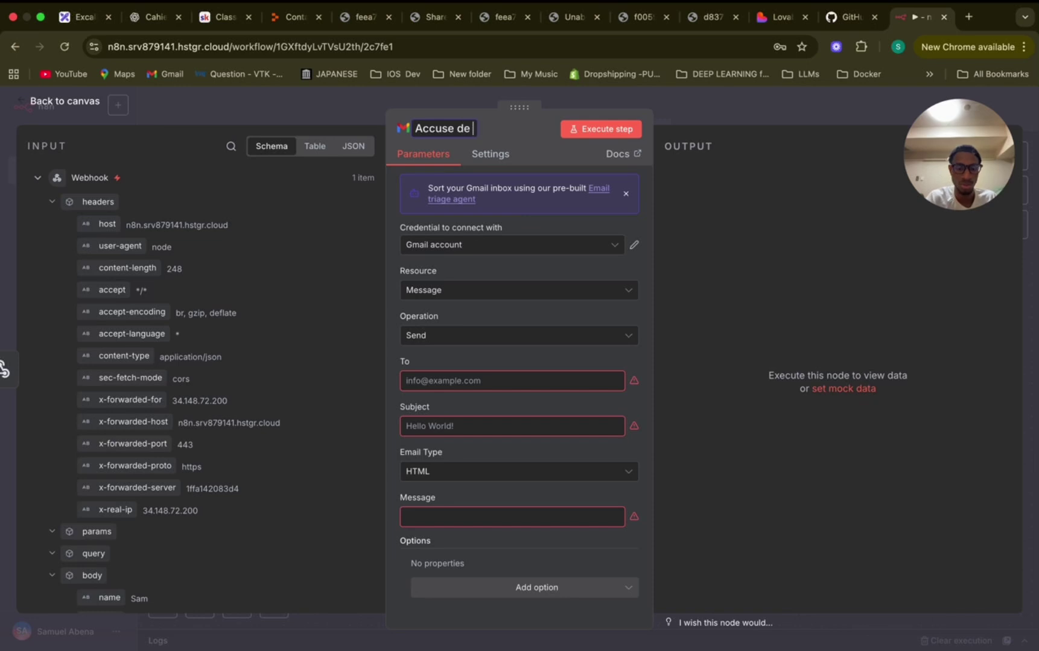
text(reception)
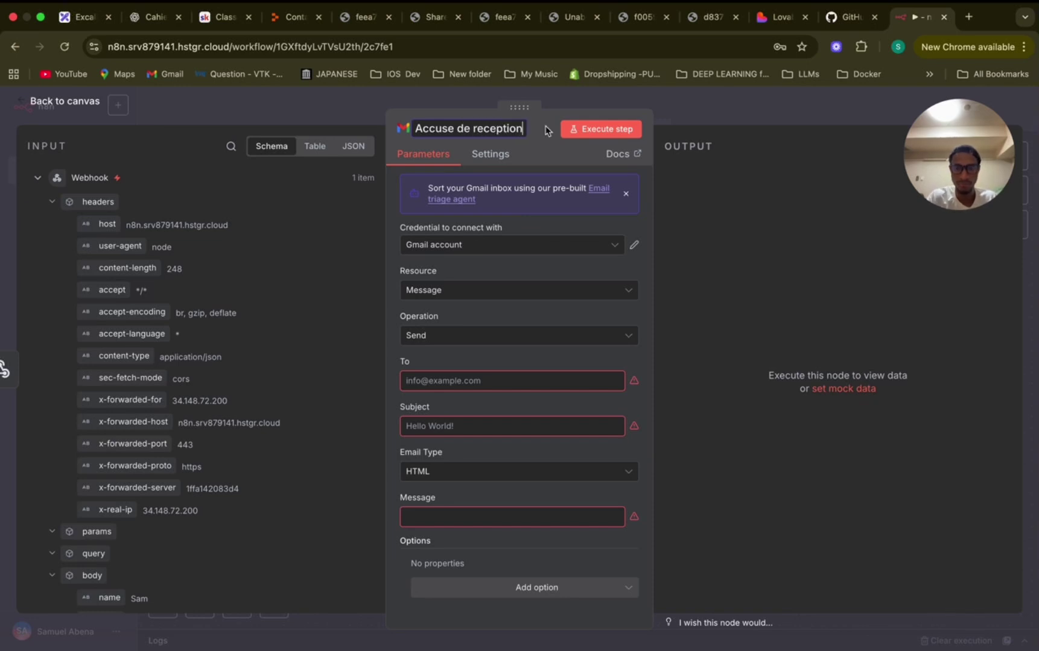
key(Return)
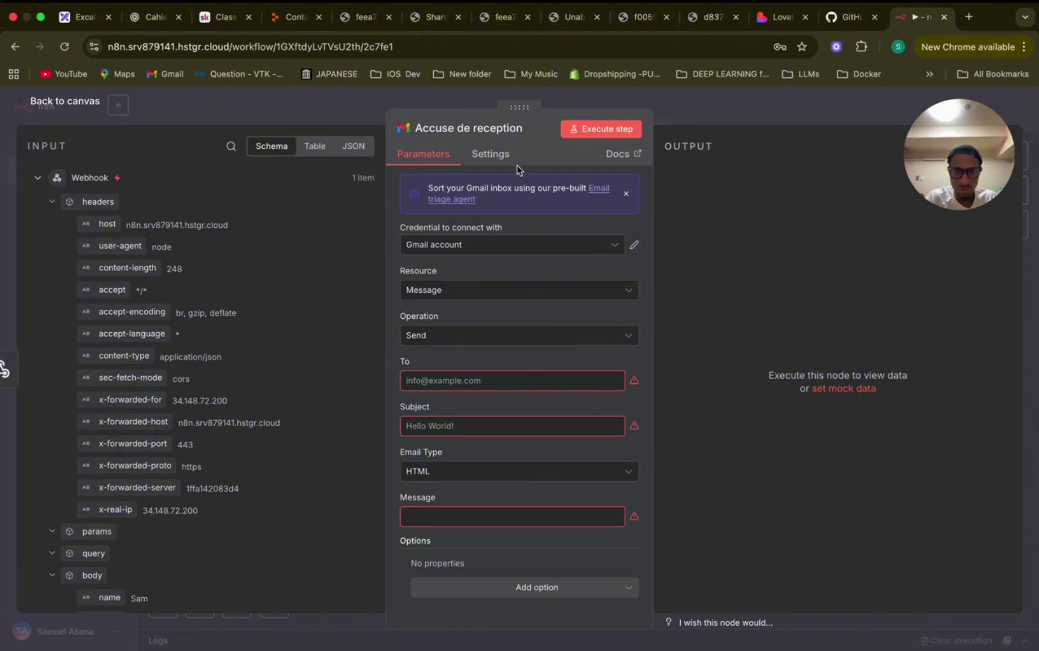
click(506, 130)
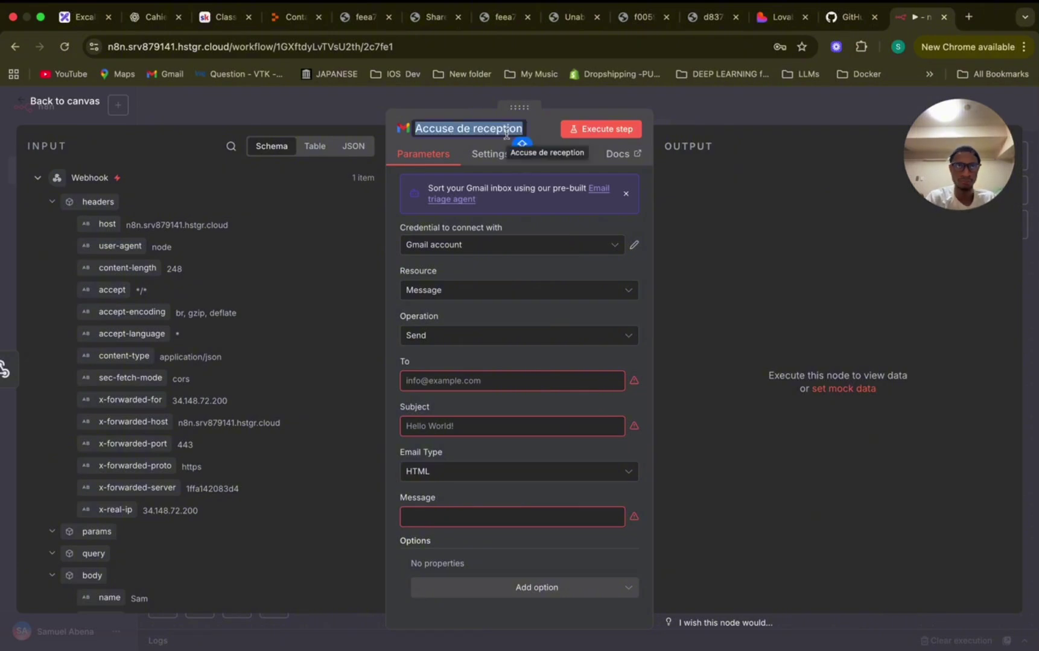
text(M)
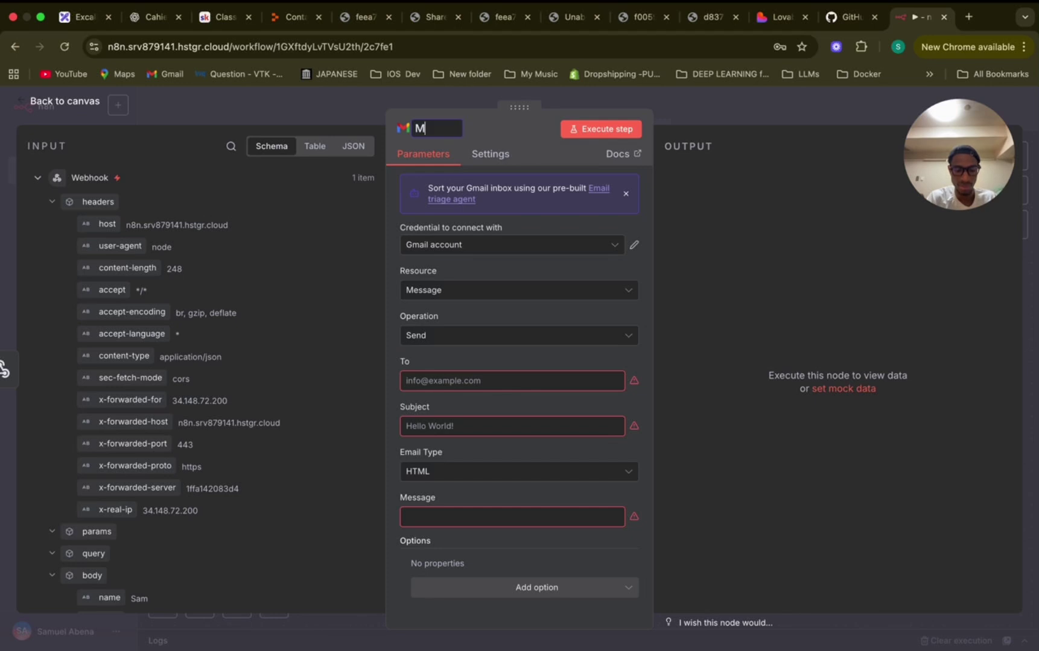
text(essage recu)
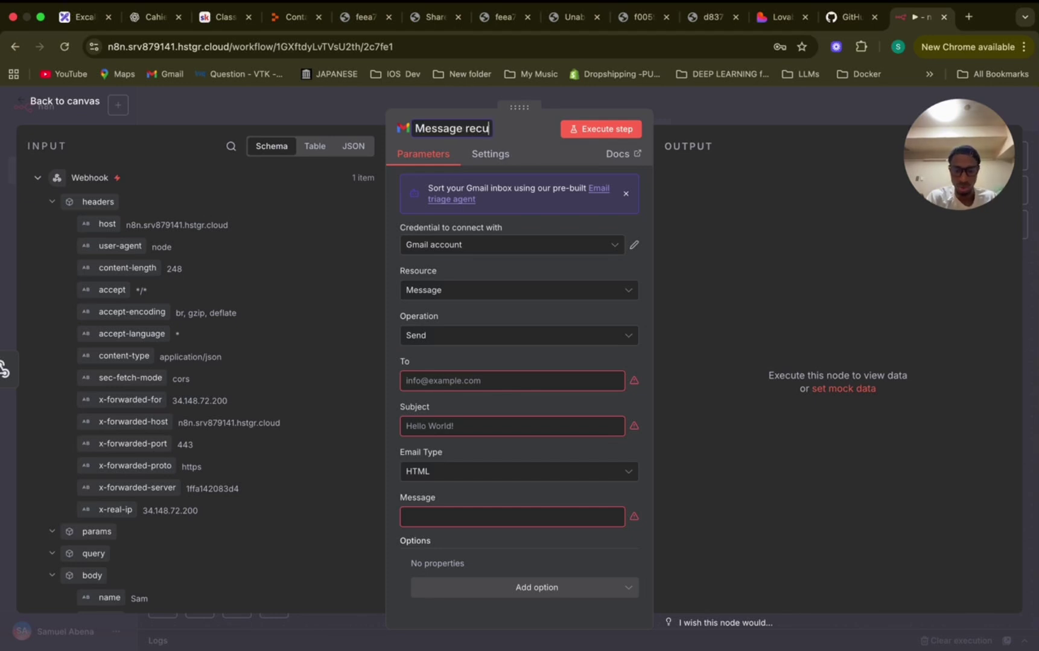
key(Return)
click(703, 103)
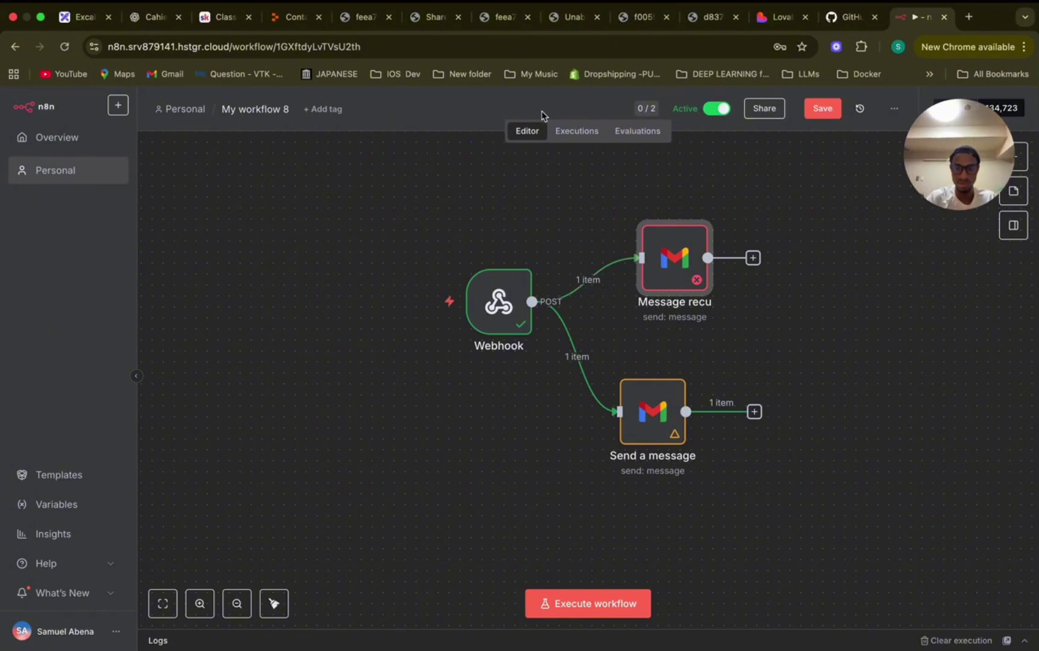
mouse_move(525, 303)
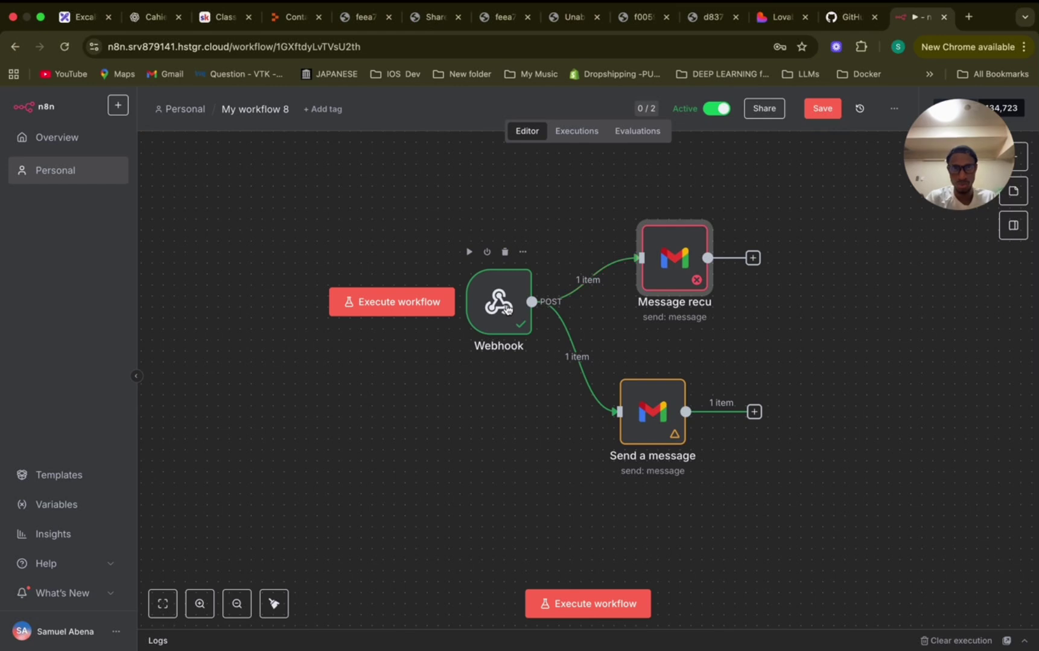
mouse_move(678, 269)
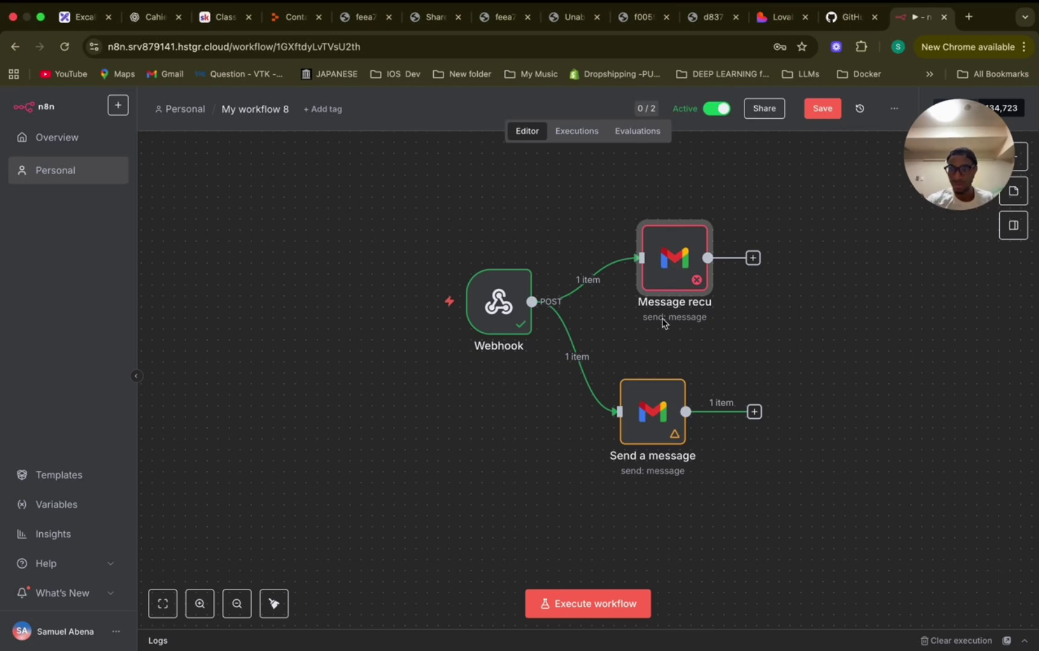
Rename the 'Send a message' Gmail node to 'Accusee de reception', fixing the typo.
double_click(653, 415)
scroll(526, 463, down, 3)
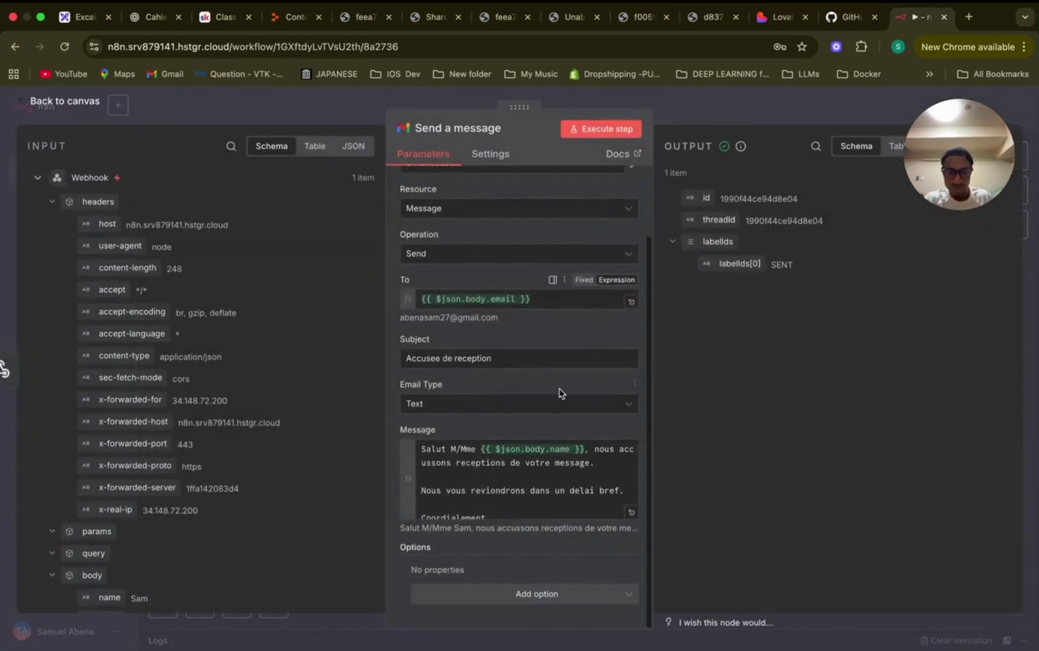
scroll(513, 422, up, 3)
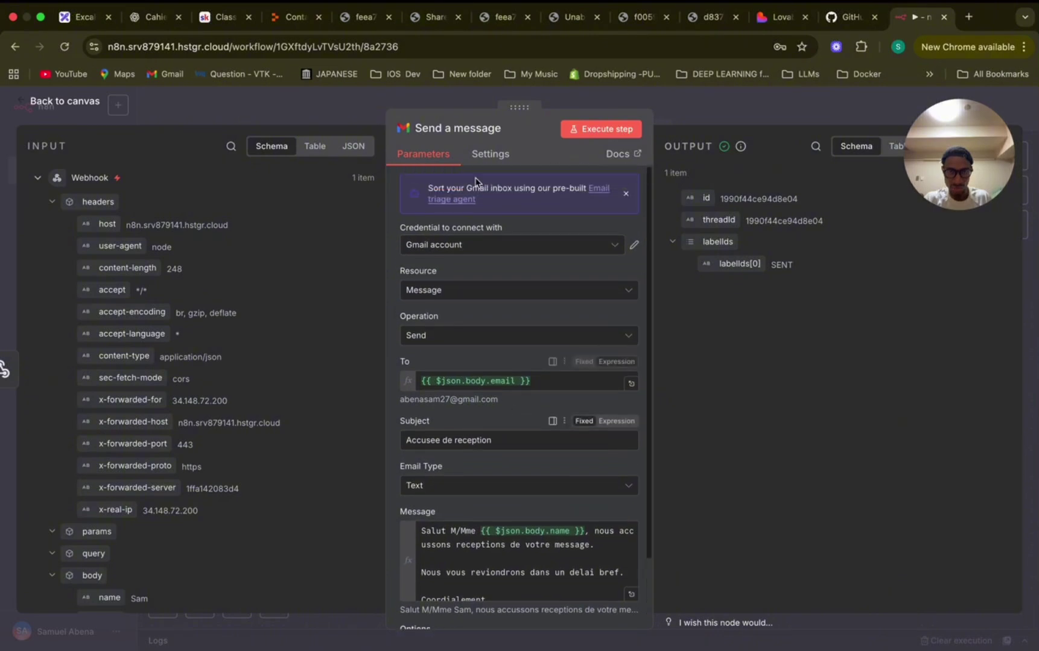
click(473, 128)
text(Accus)
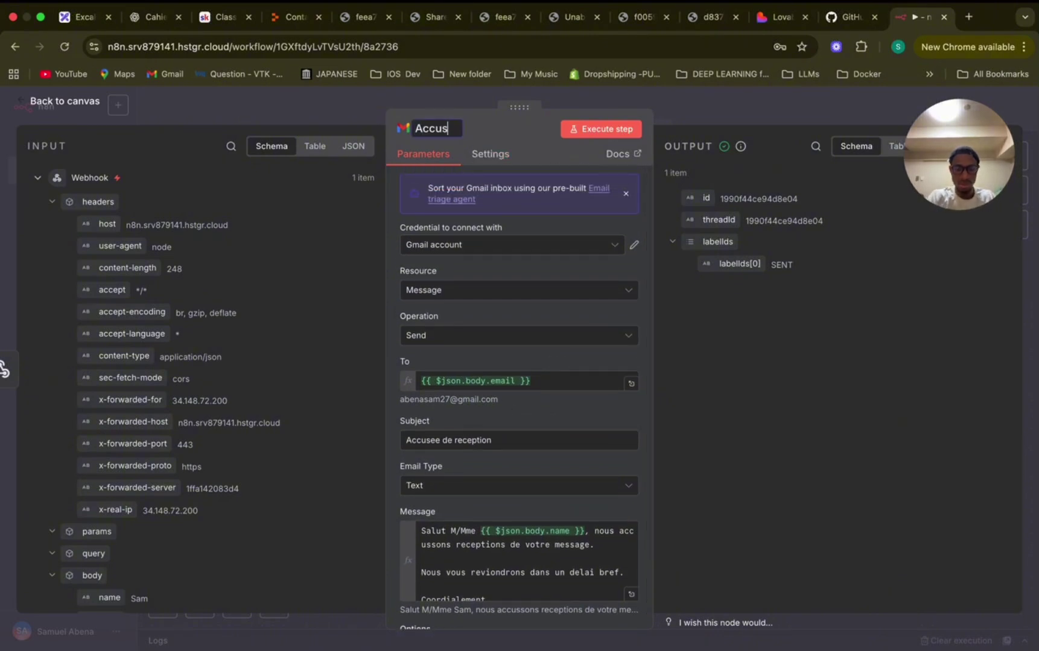
text(ee de rec)
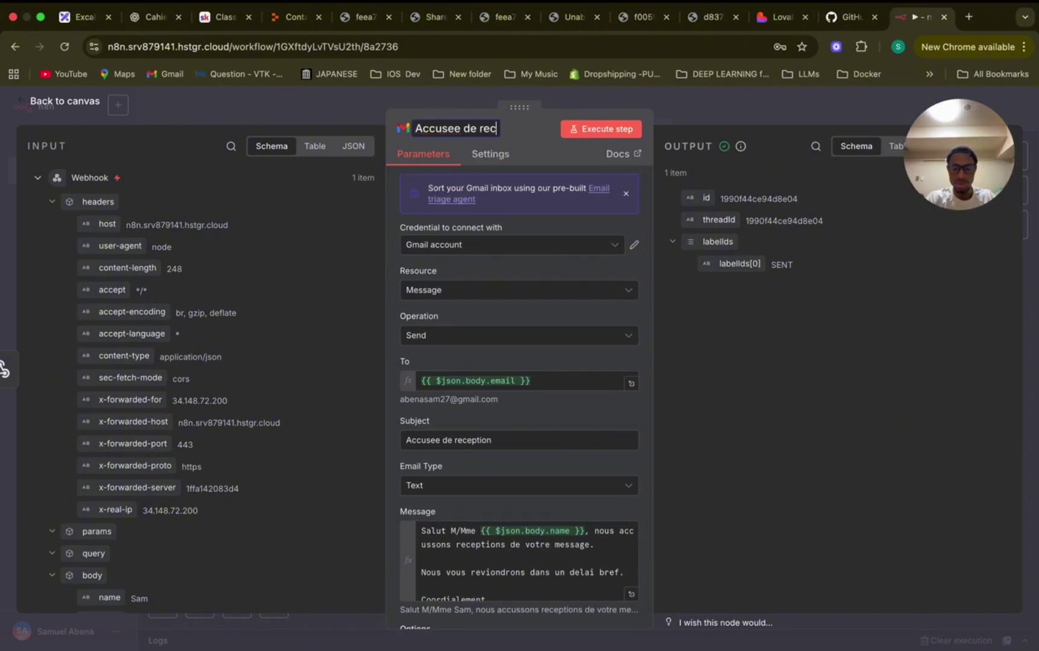
text(petion)
key(BackSpace)
key(BackSpace)
key(BackSpace)
key(BackSpace)
key(BackSpace)
text(ption)
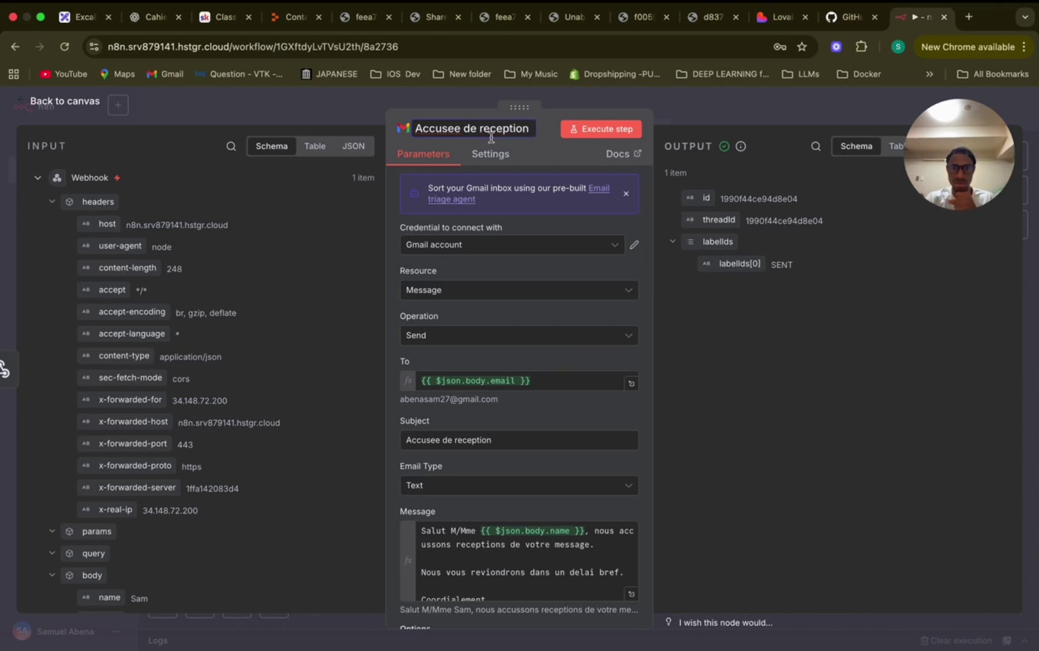
key(Return)
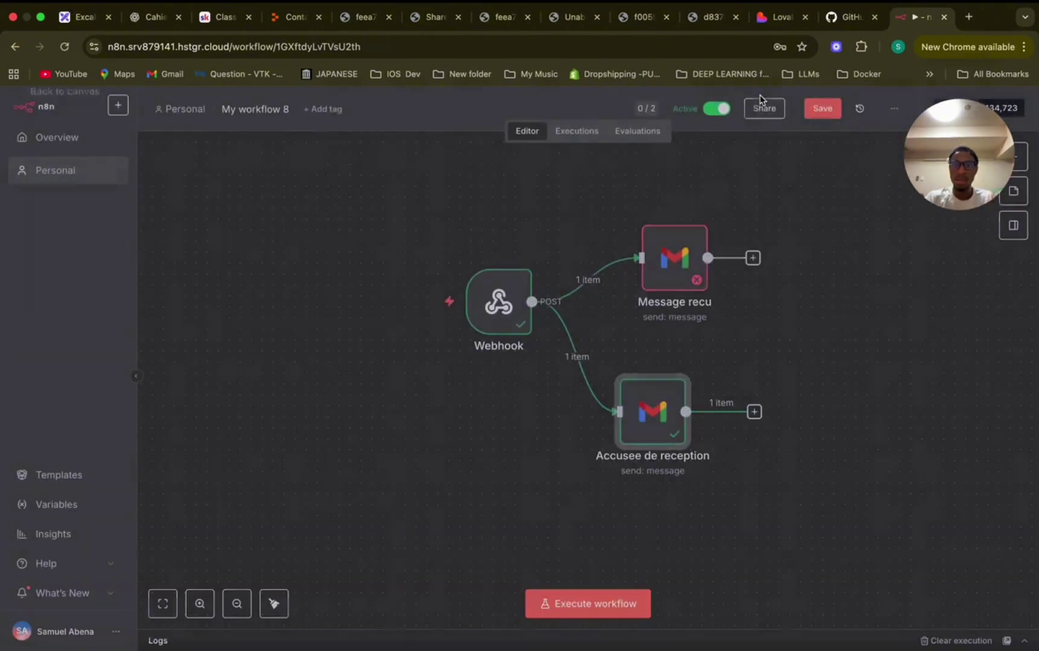
Move the Message recu node in line above Accusee de reception and open its settings.
key(Escape)
drag(671, 268, 649, 260)
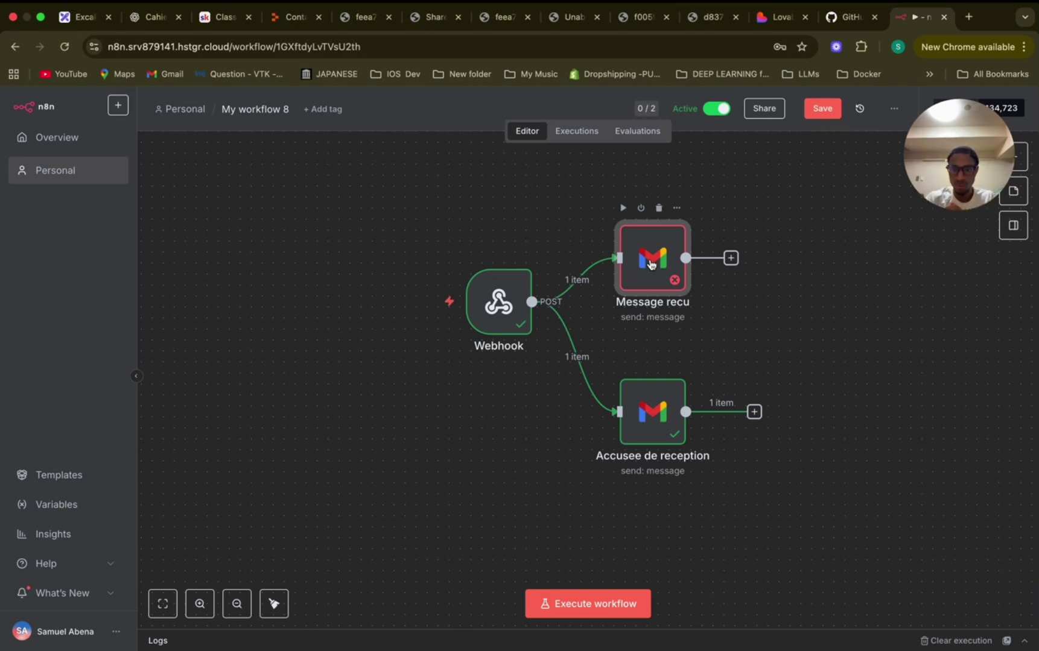
double_click(650, 264)
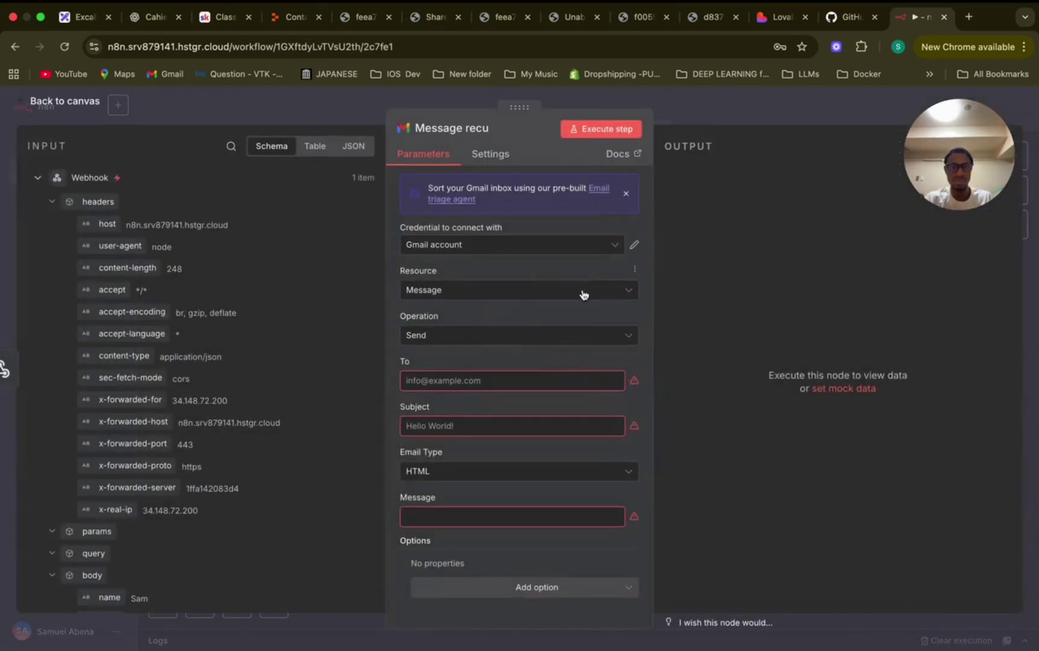
Enter the notification recipient's e-mail address in the To field.
click(408, 378)
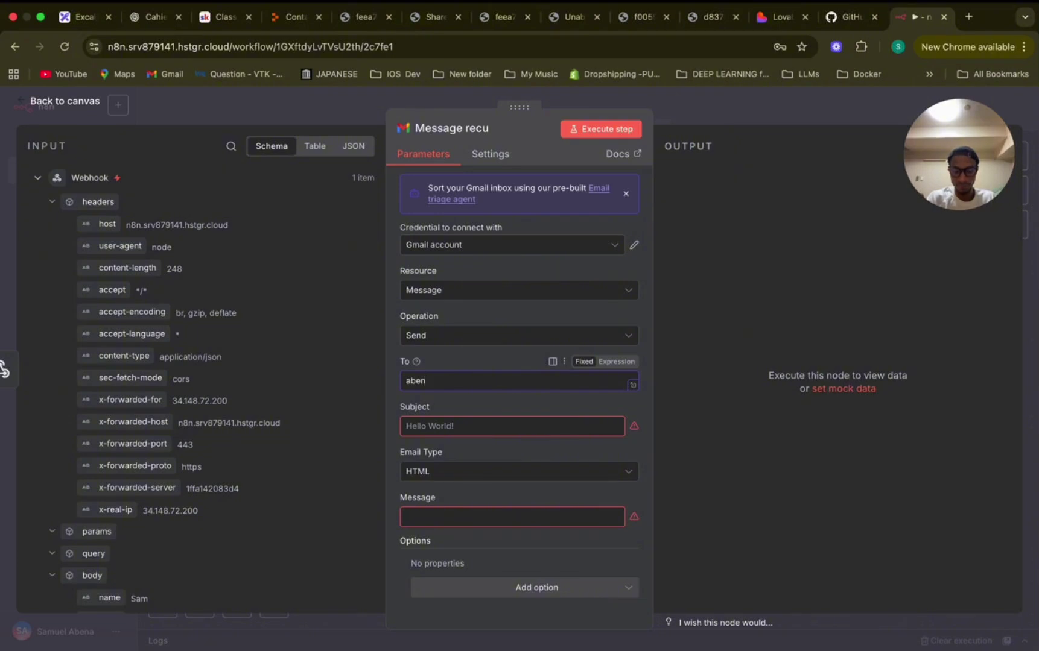
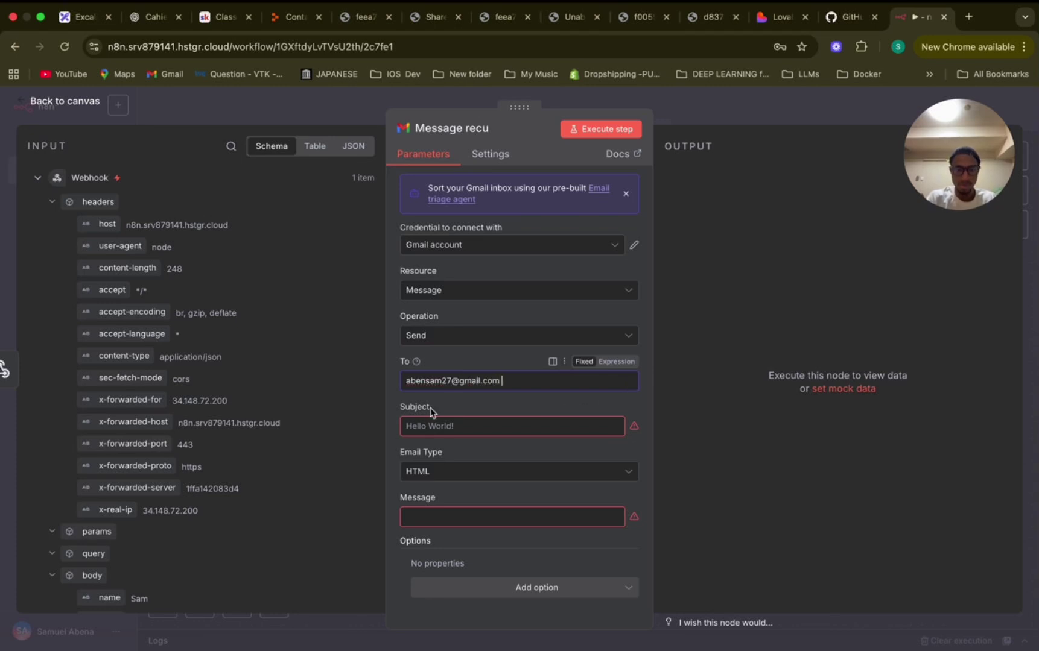
triple_click(456, 381)
text(sam)
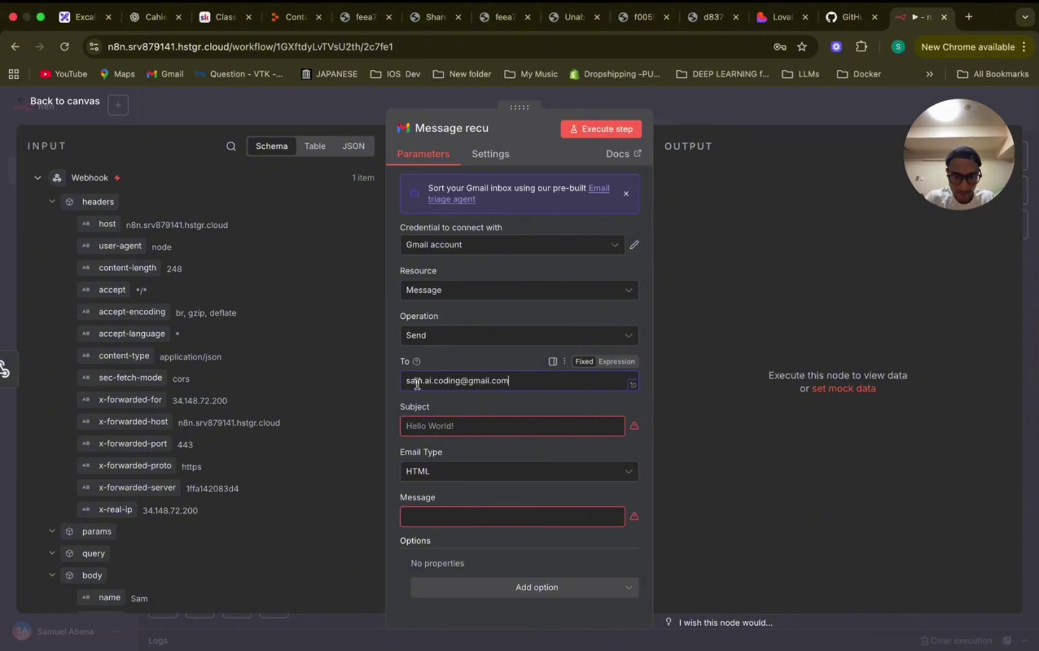
Set subject 'NOUVEAU MESSAGE D'UN UTILISATEUR' and email type Text.
click(472, 428)
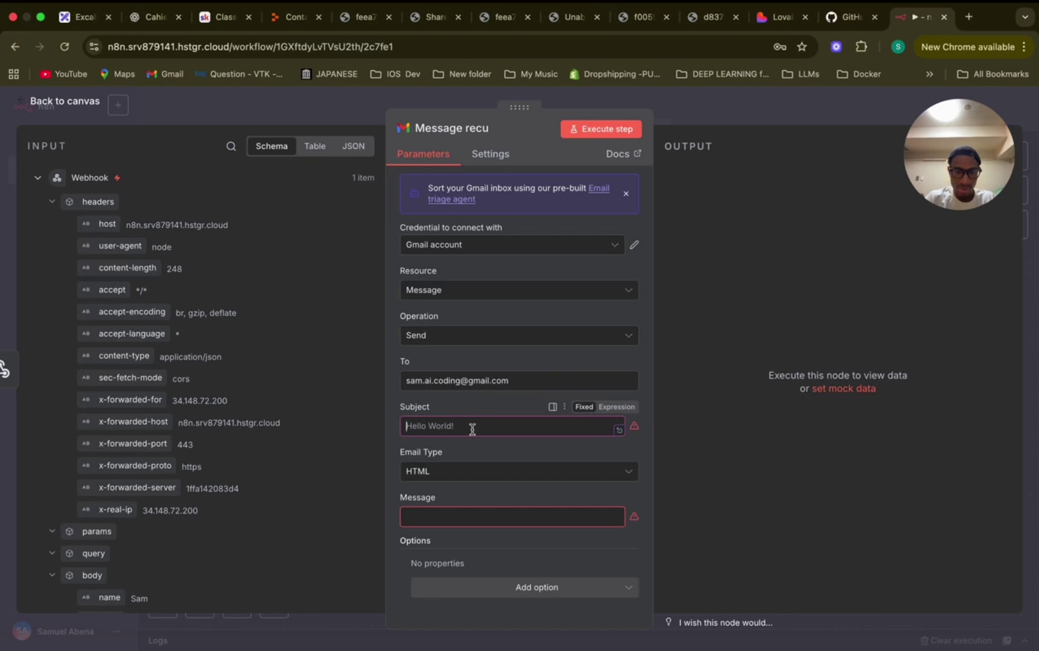
click(423, 413)
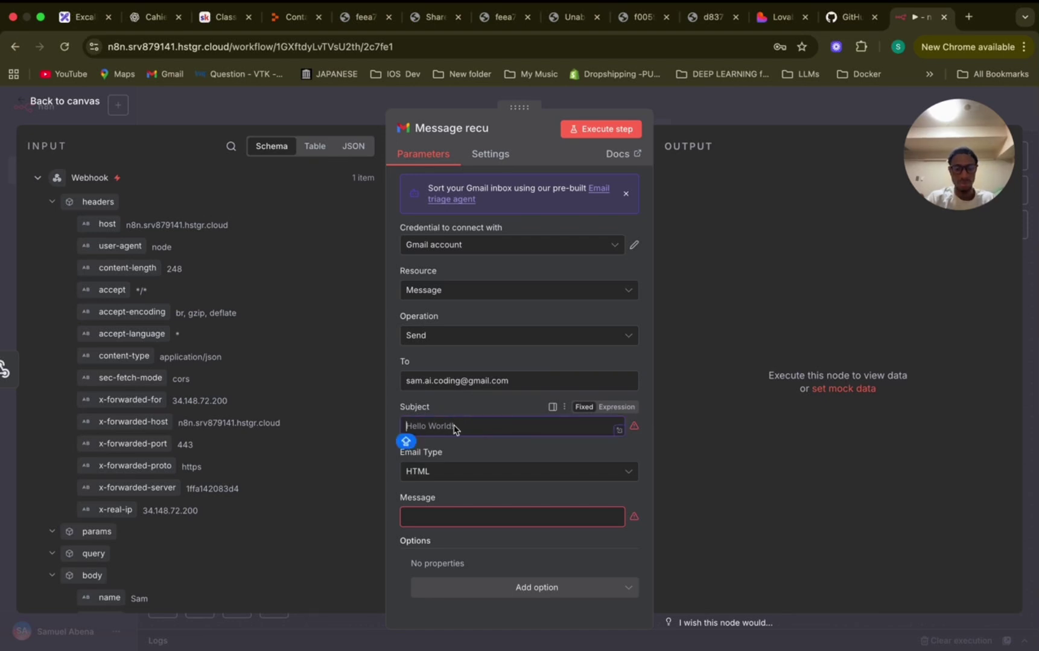
text(NO)
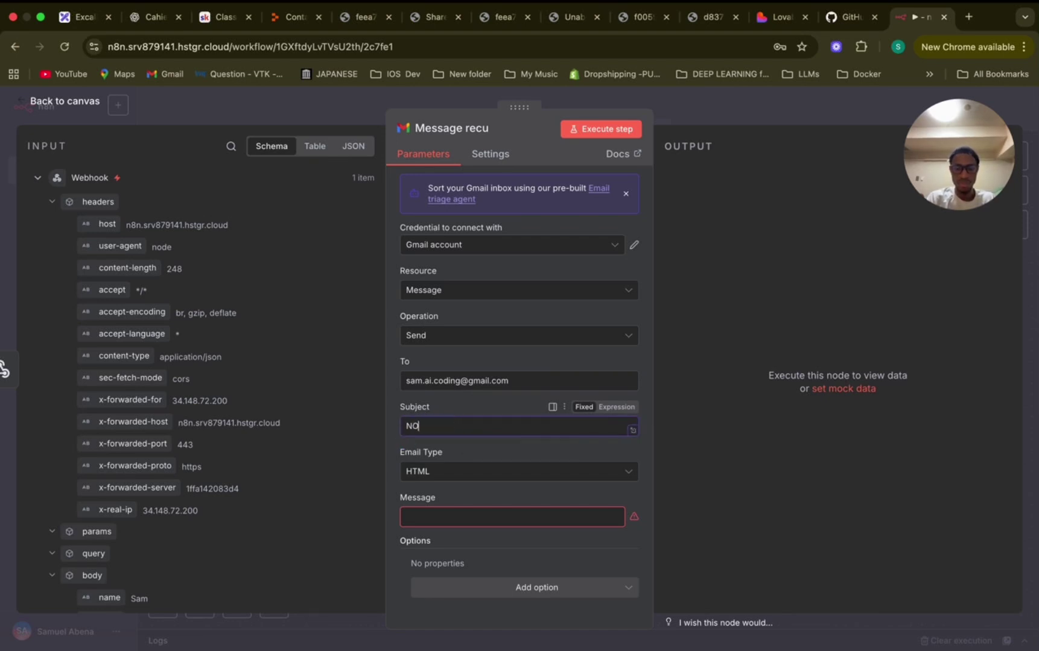
text(UVEAU MESSAGE D)
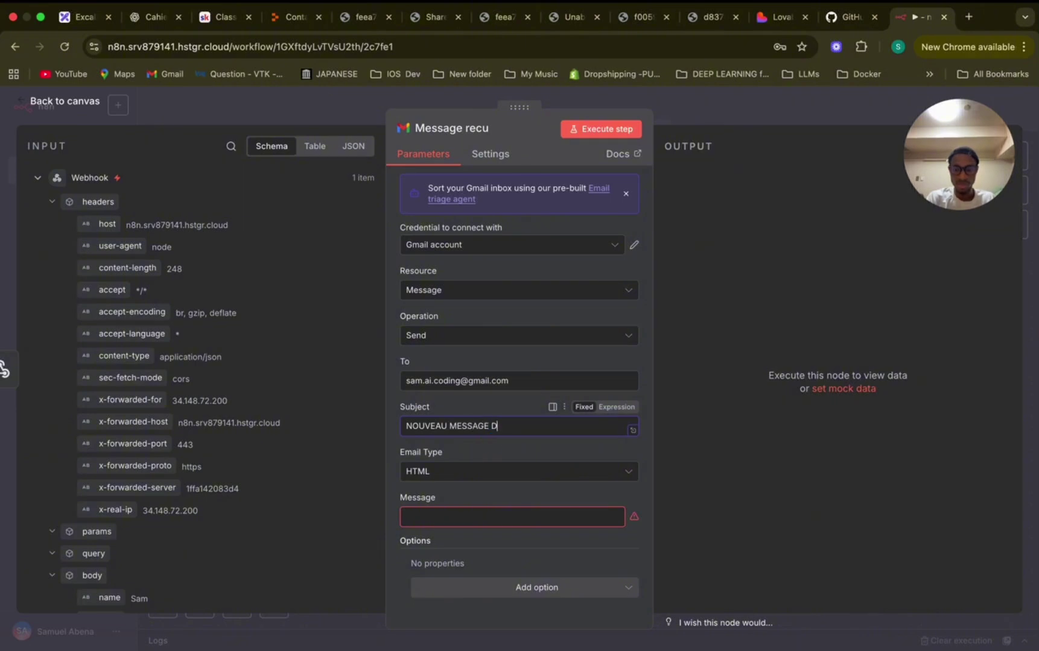
text('UN UTILISATEUR)
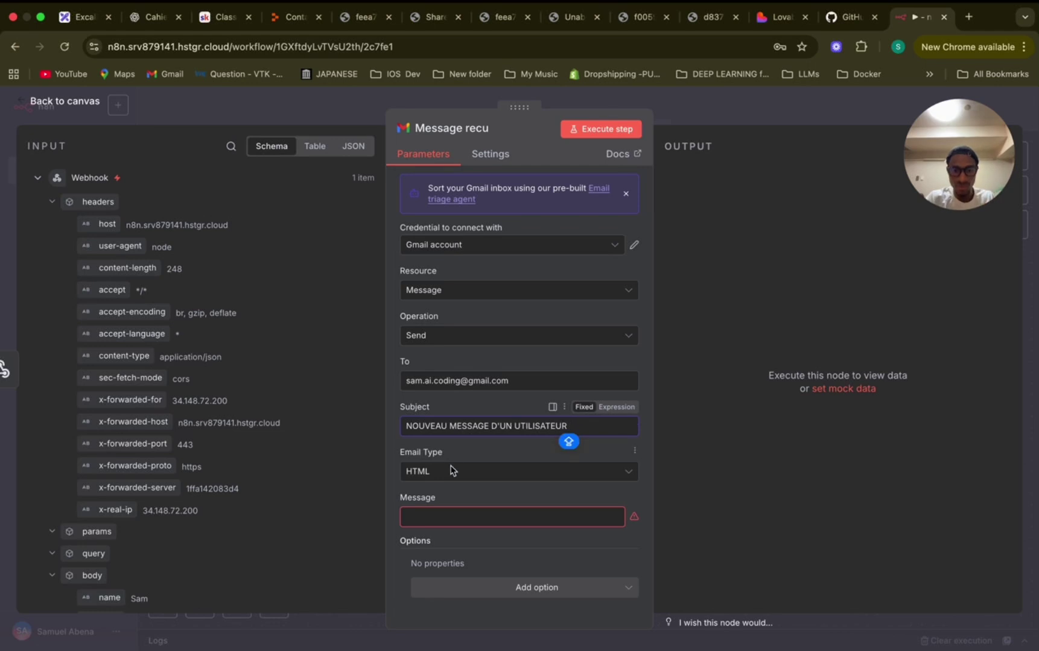
click(454, 470)
click(452, 503)
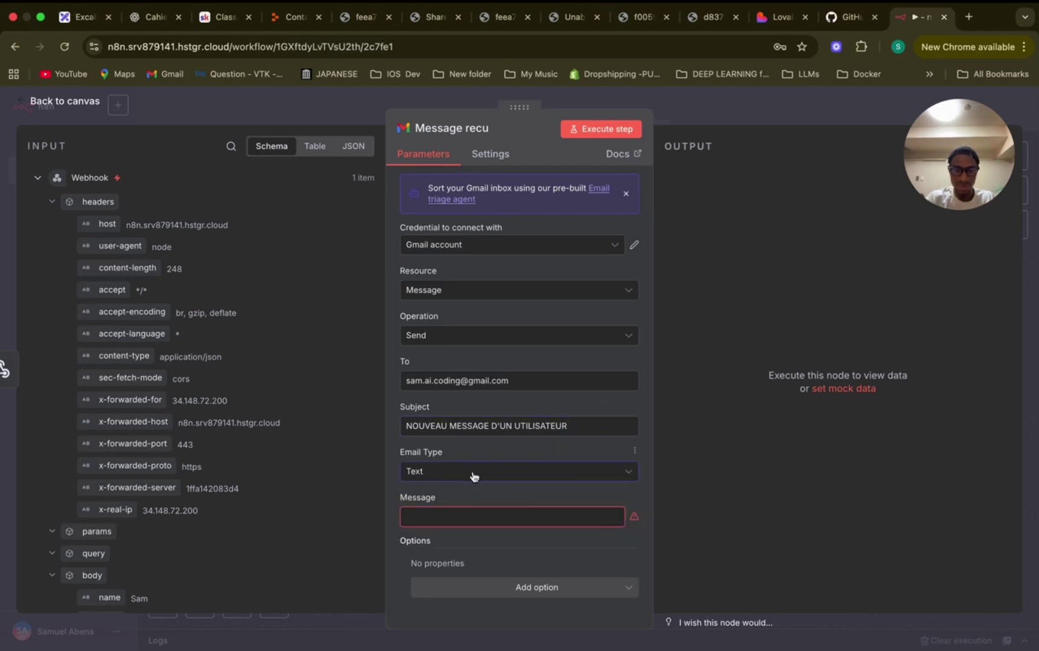
click(468, 516)
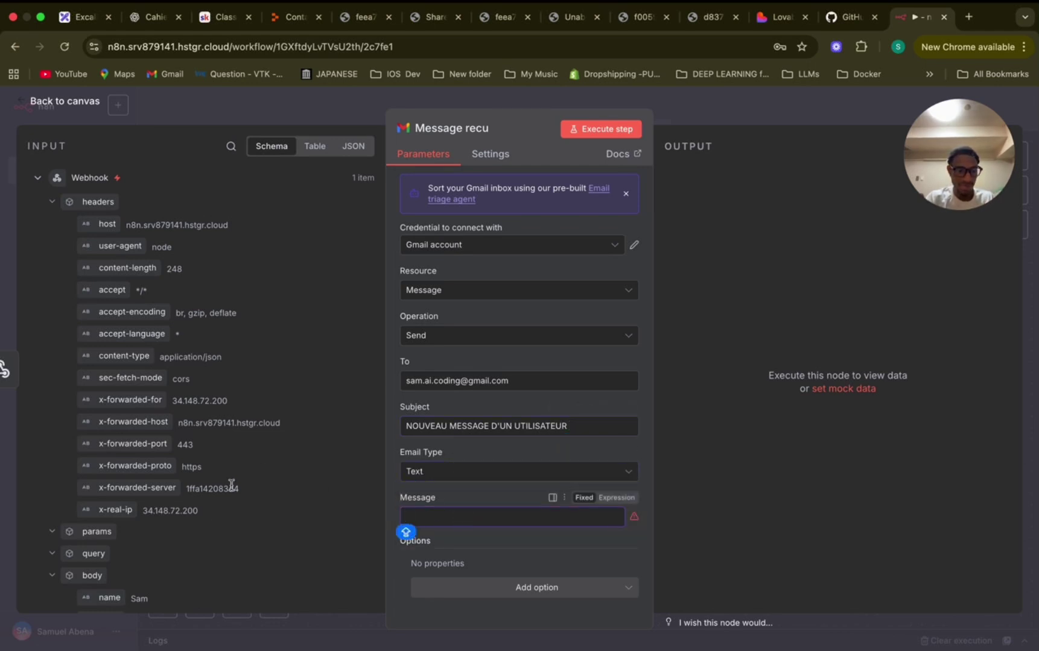
Map {{ $json.body.message }} from the INPUT schema into the Message body field.
scroll(231, 484, down, 4)
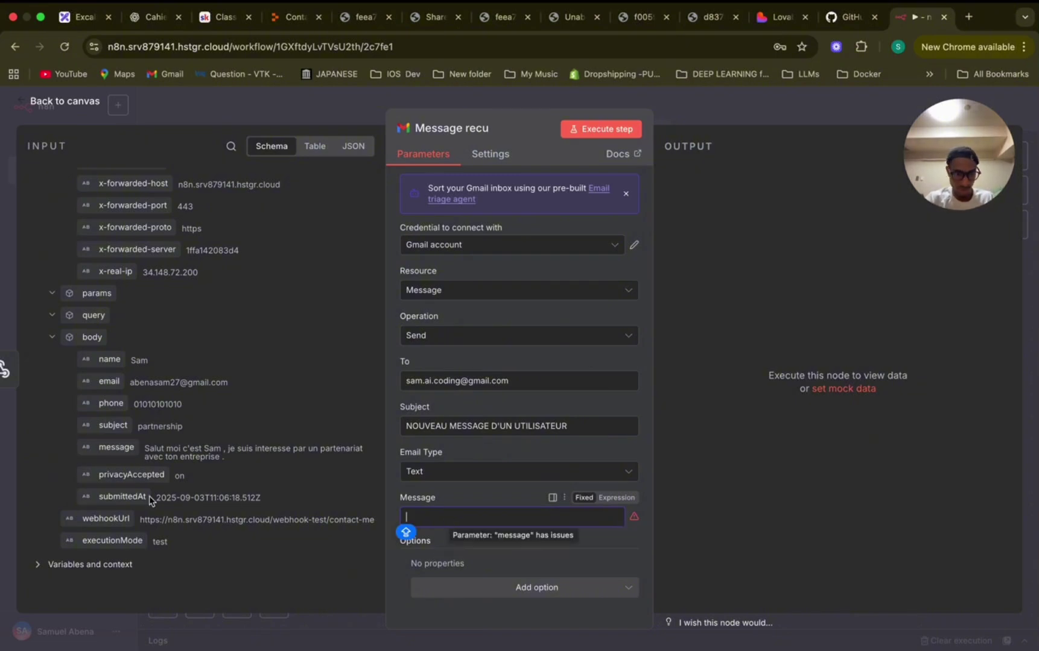
drag(131, 444, 477, 516)
click(468, 486)
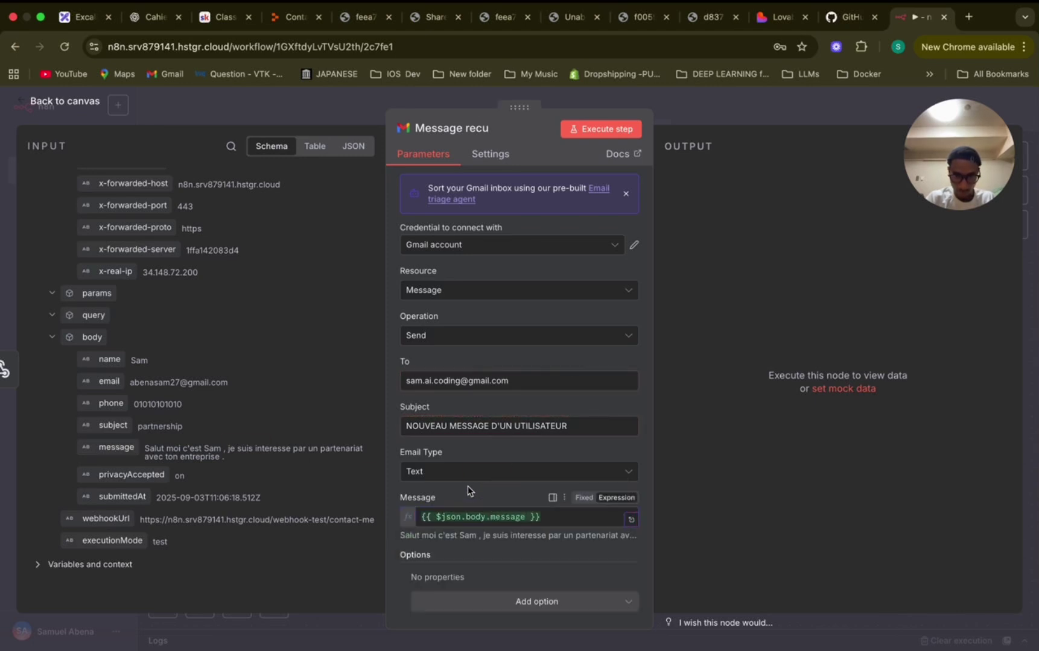
scroll(519, 494, down, 1)
click(570, 510)
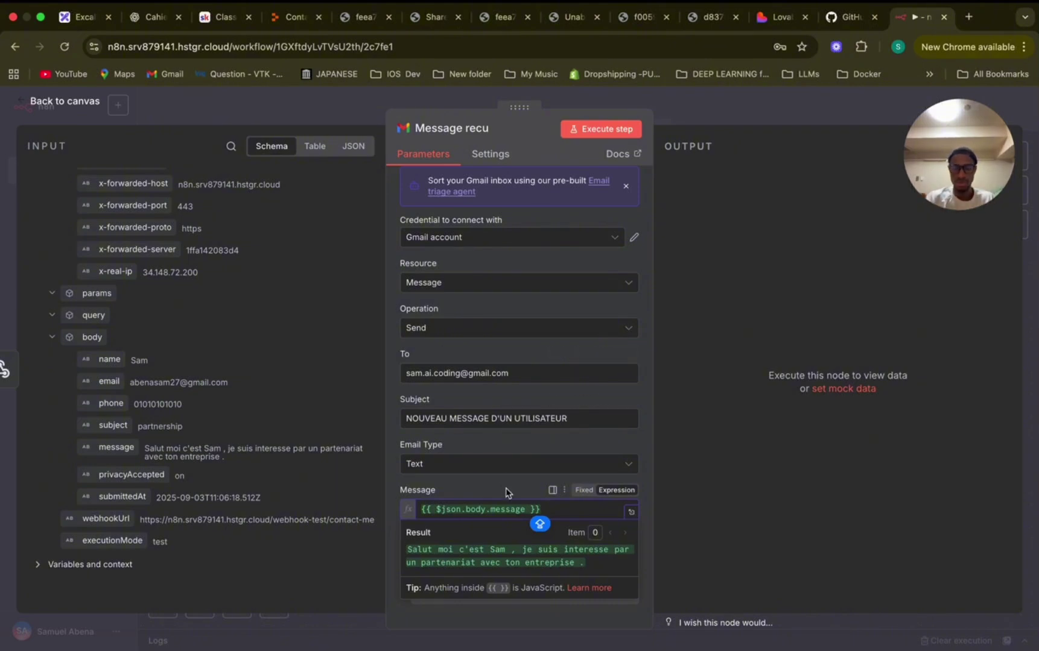
click(421, 510)
text(m)
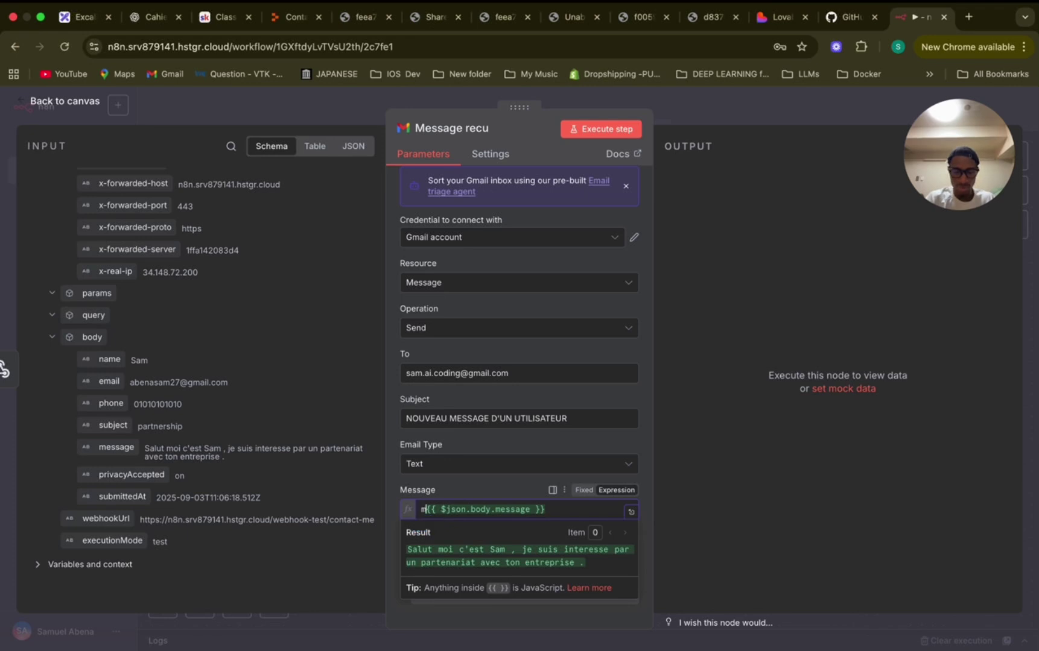
text(ES)
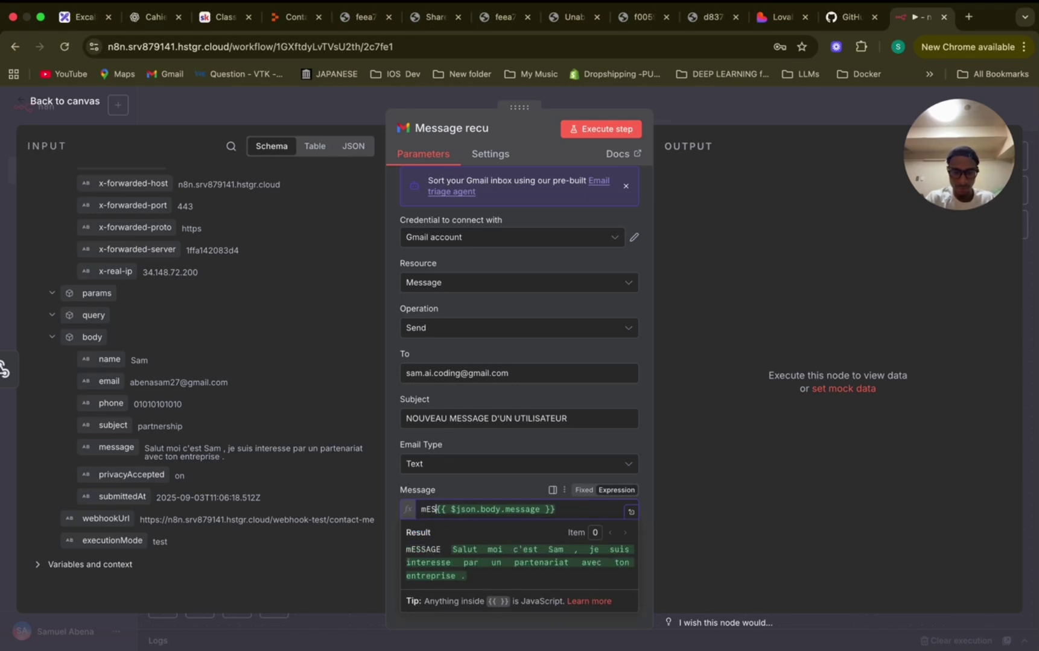
key(BackSpace)
key(BackSpace)
key(BackSpace)
In the full expression editor, label the message 'Message :' and add an 'Email Utilisateur' line with the email field.
click(631, 511)
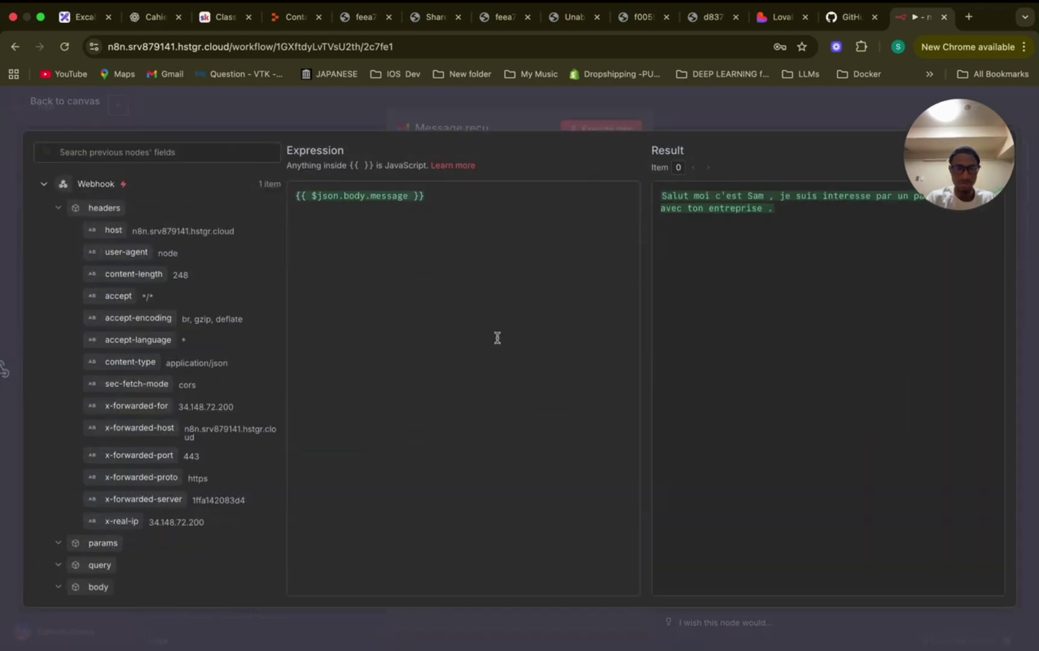
click(295, 196)
text(m)
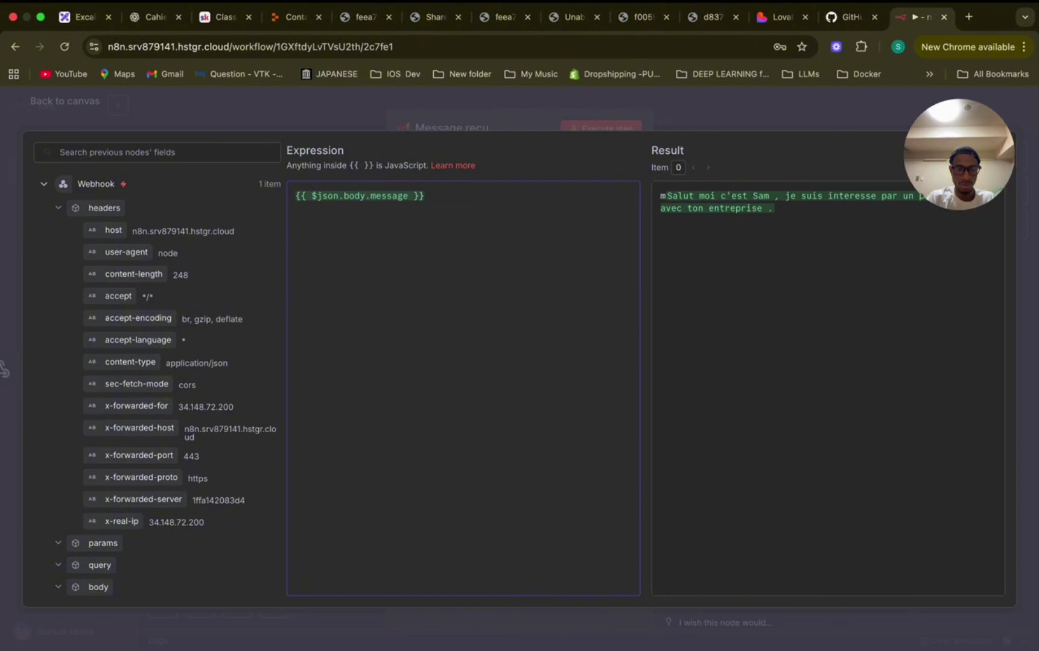
key(BackSpace)
text(Message )
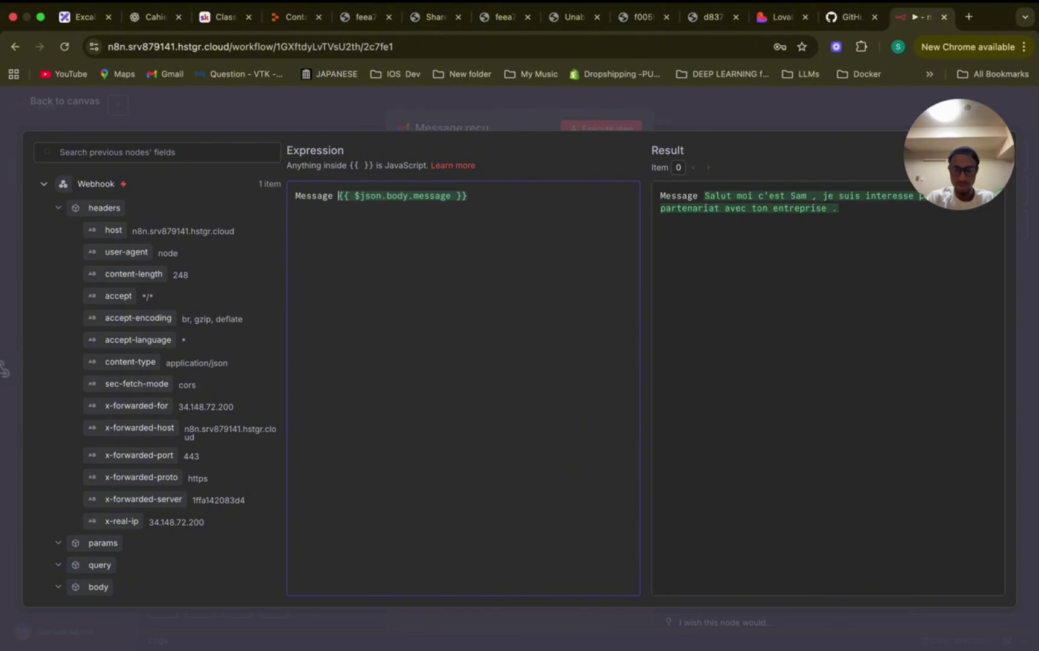
text(:)
click(295, 196)
key(Return)
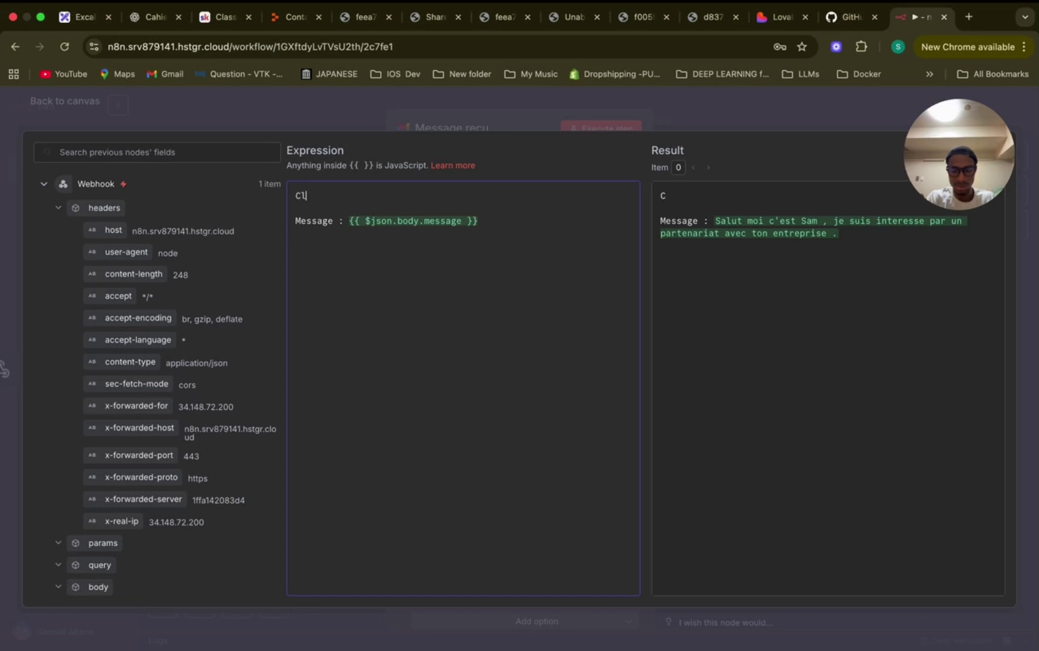
key(BackSpace)
key(BackSpace)
text(Ut)
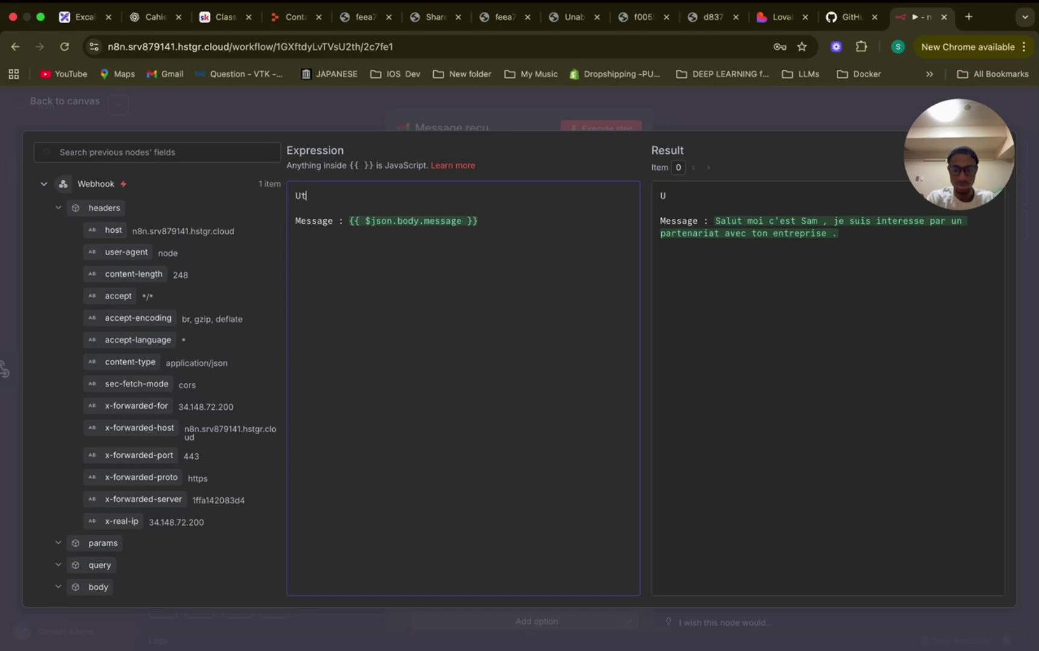
text(ilisateur :)
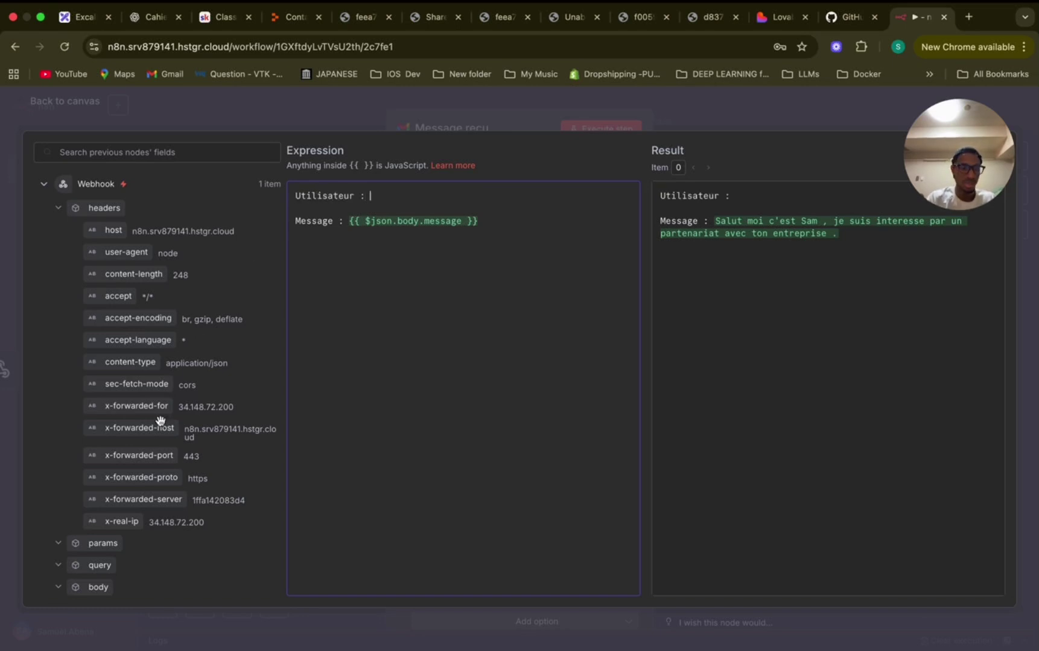
scroll(160, 421, down, 5)
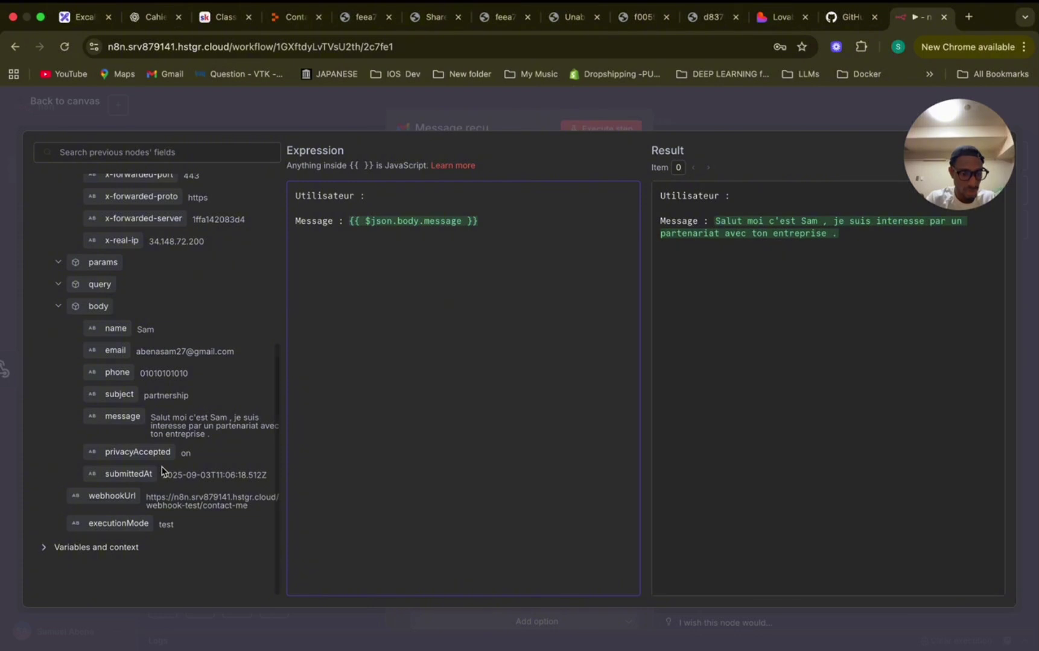
drag(113, 341, 392, 198)
click(296, 198)
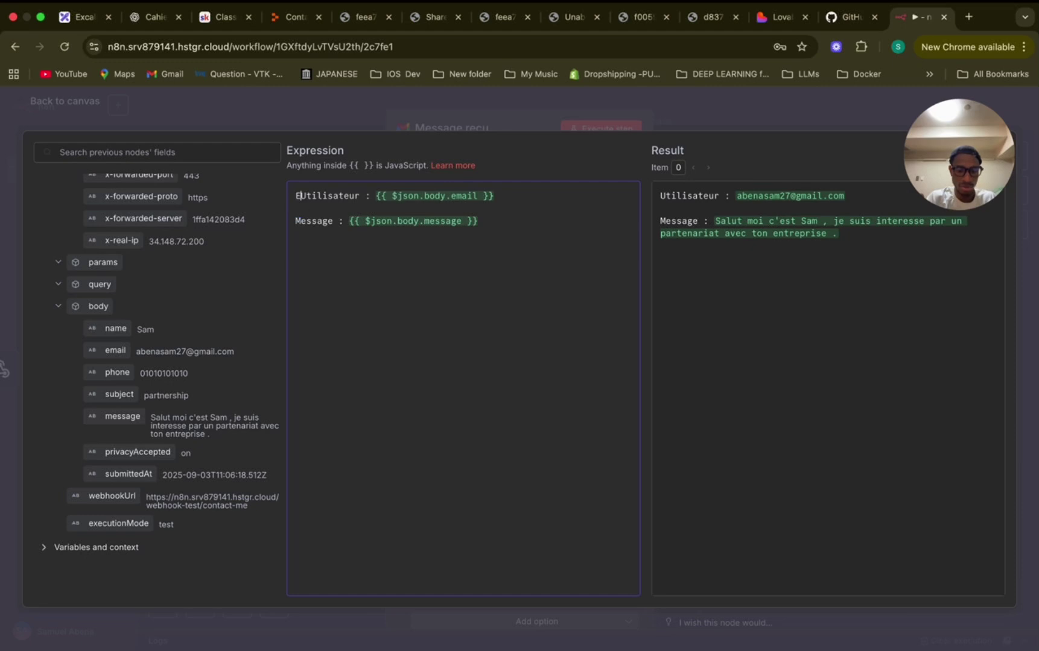
text(Email)
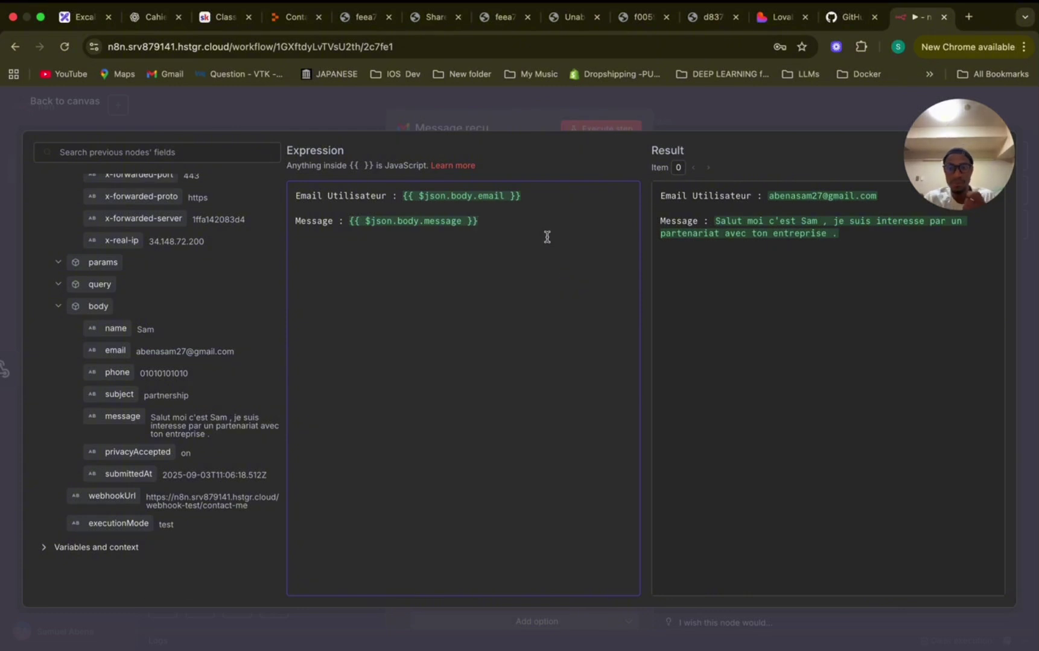
Add 'Nom de l'Utilisateur', 'Numero d'utilisateur' and 'Objectif' lines mapped to body.name, body.phone and body.subject.
click(523, 197)
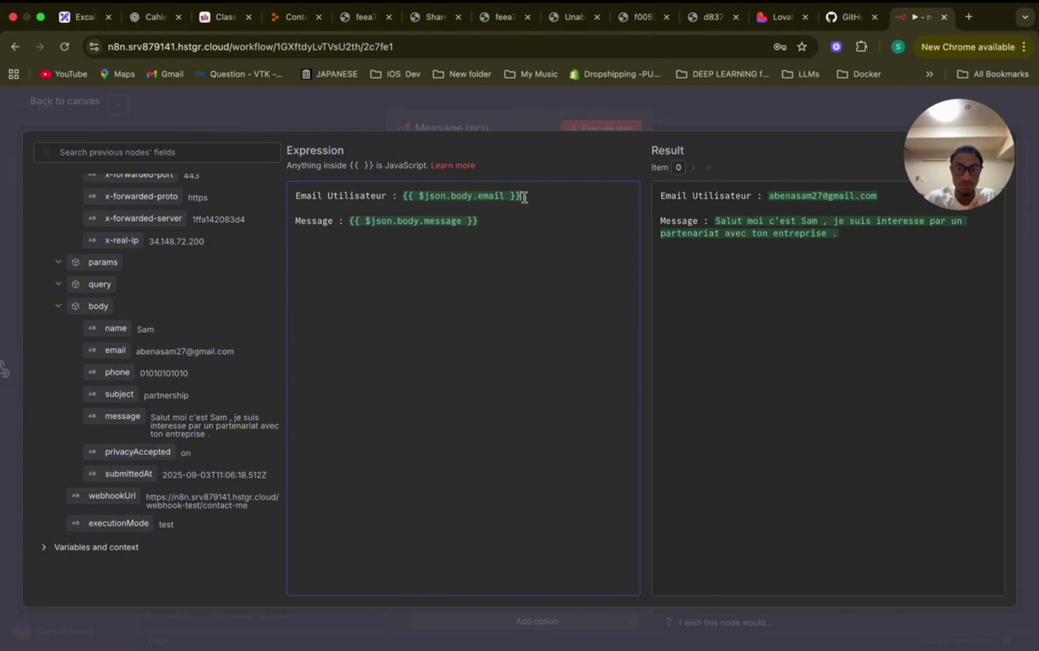
key(Return)
key(Return)
text(Nom)
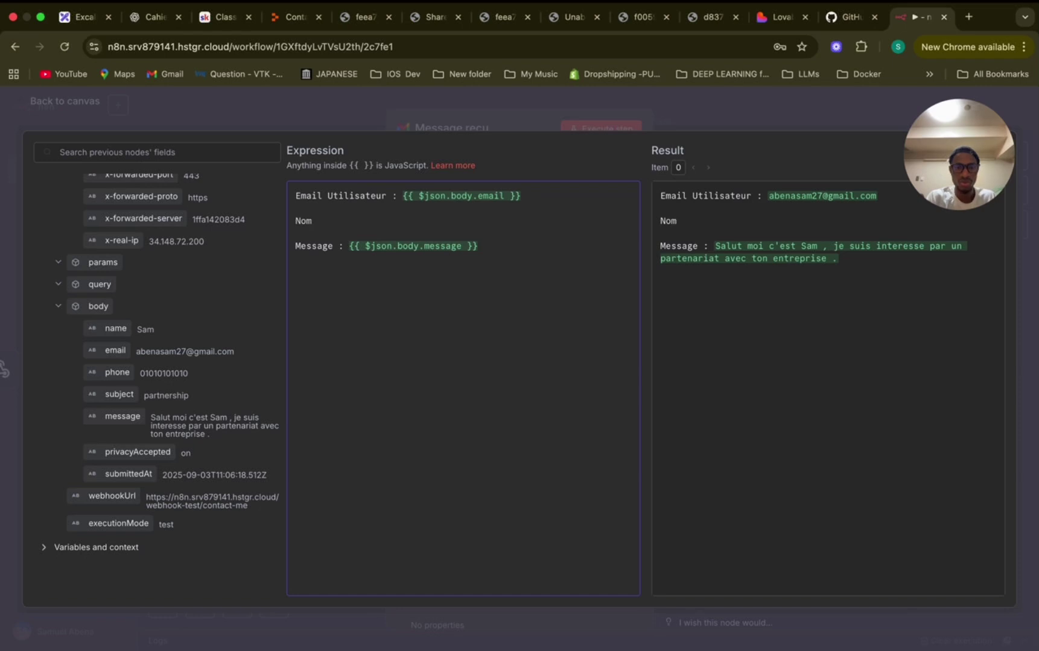
text( de l'U)
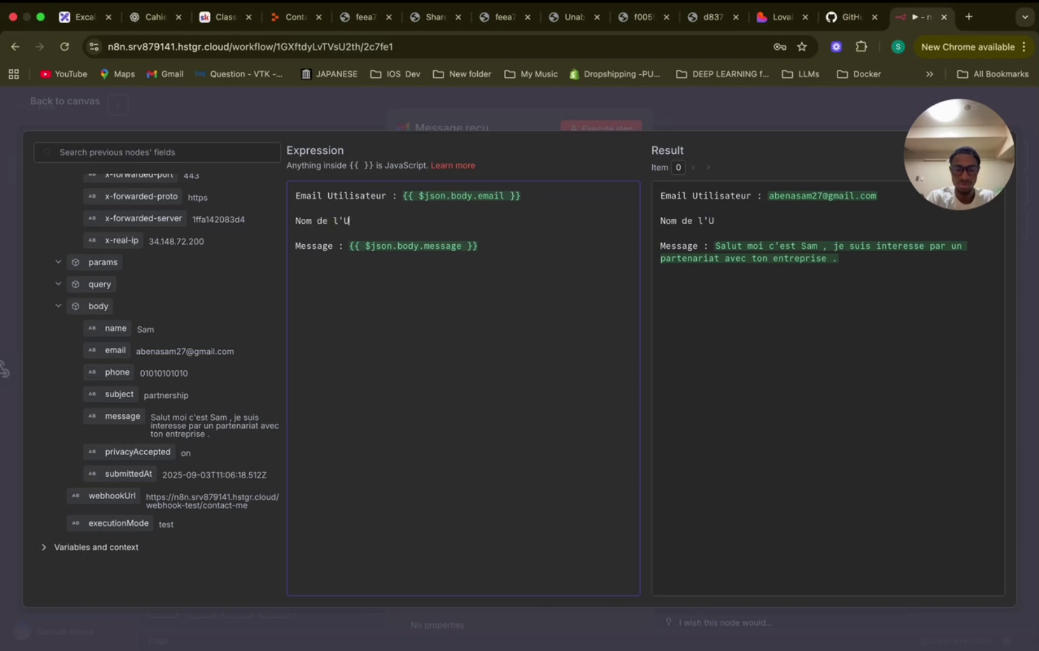
text(tilisay)
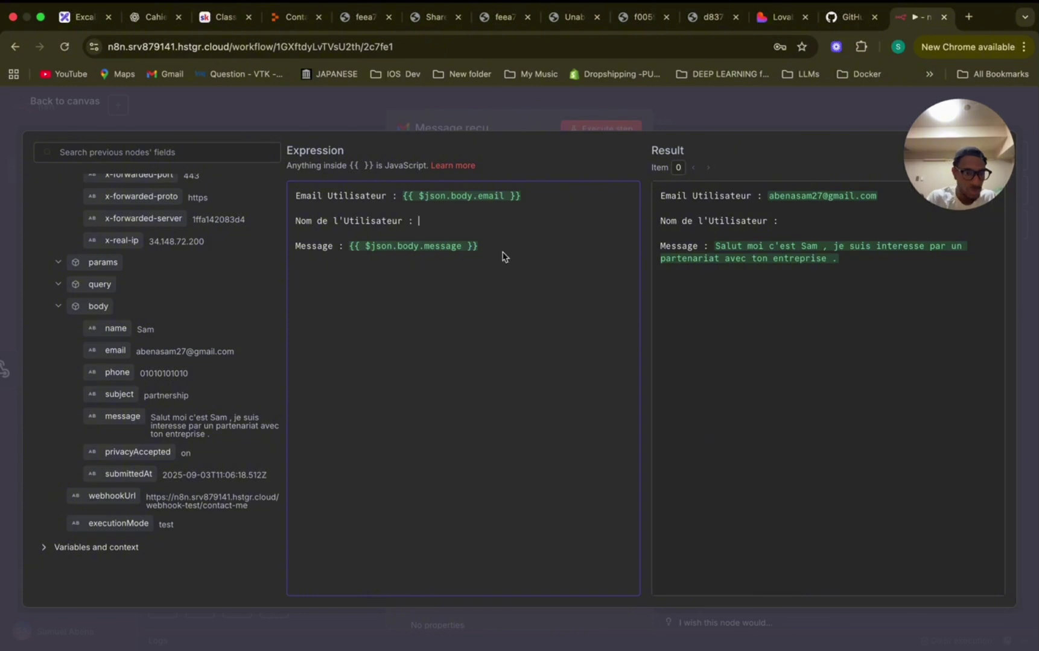
drag(116, 329, 474, 221)
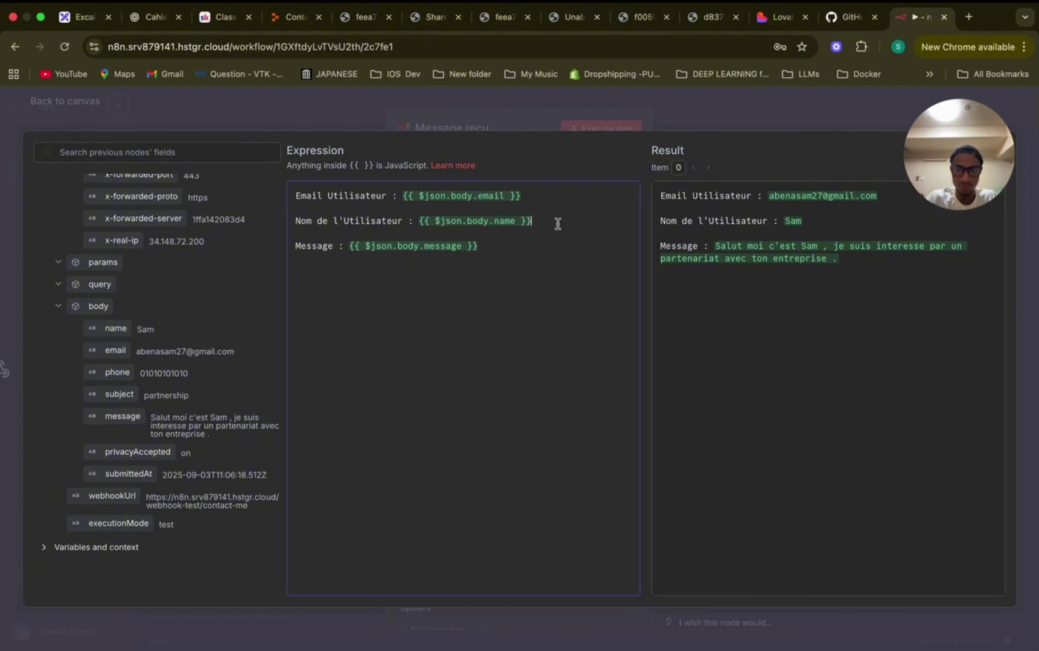
key(Return)
key(Return)
text(Numero)
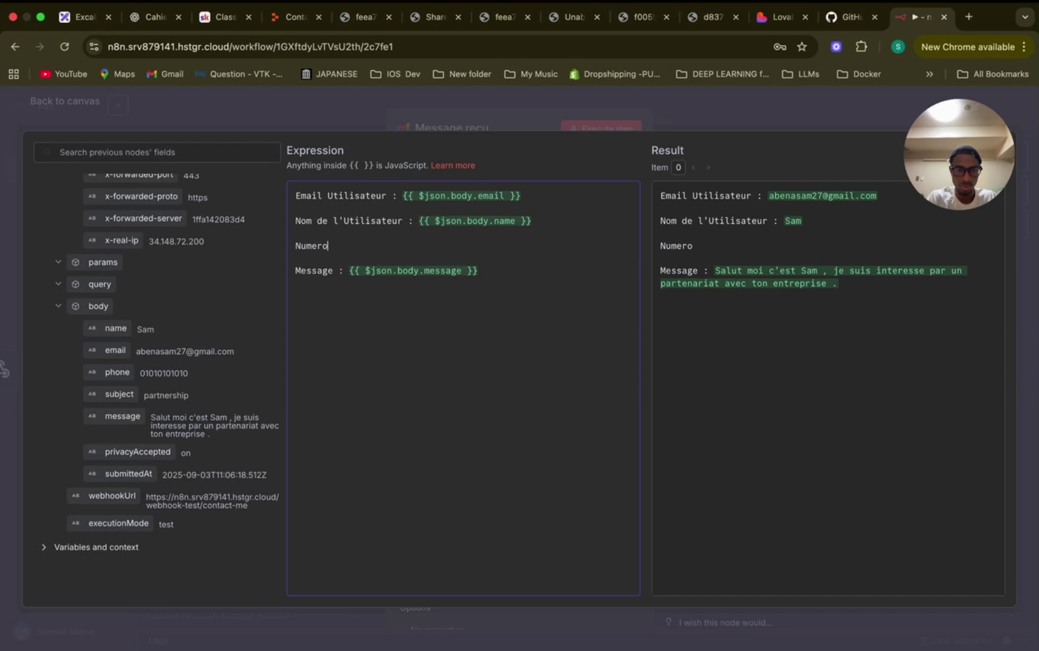
text( d'utilisateuyr)
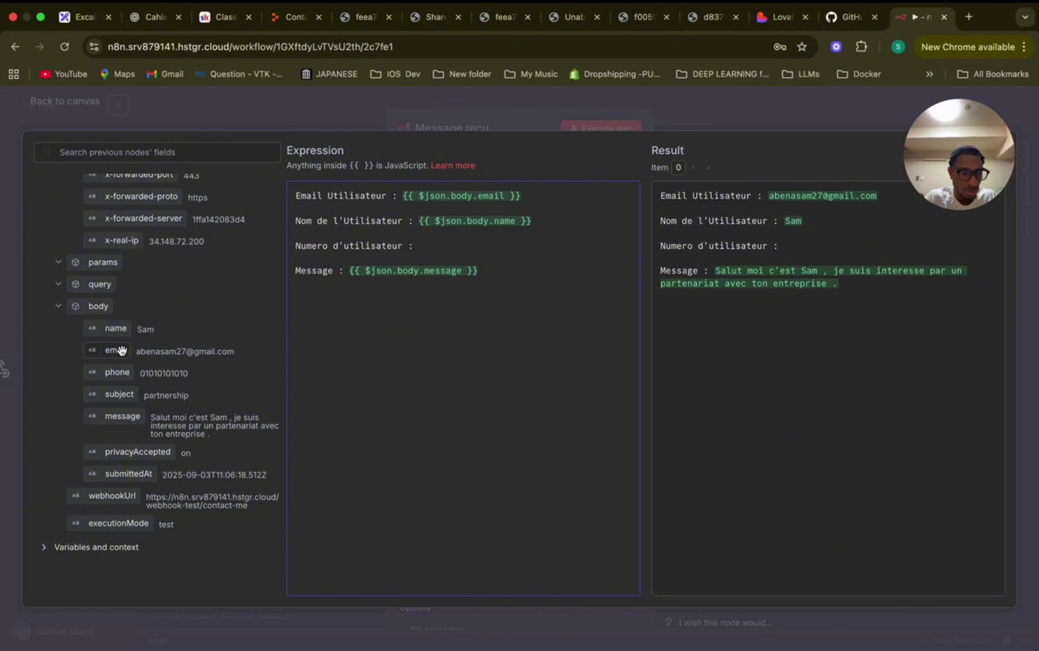
drag(117, 372, 486, 245)
key(Return)
key(Return)
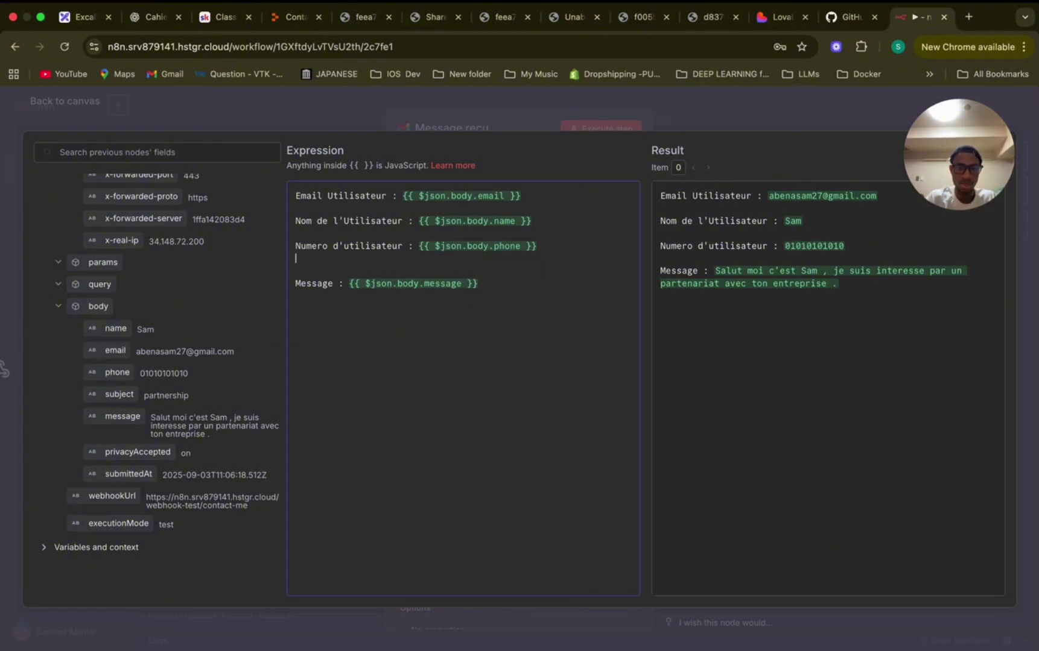
text(Purpose :)
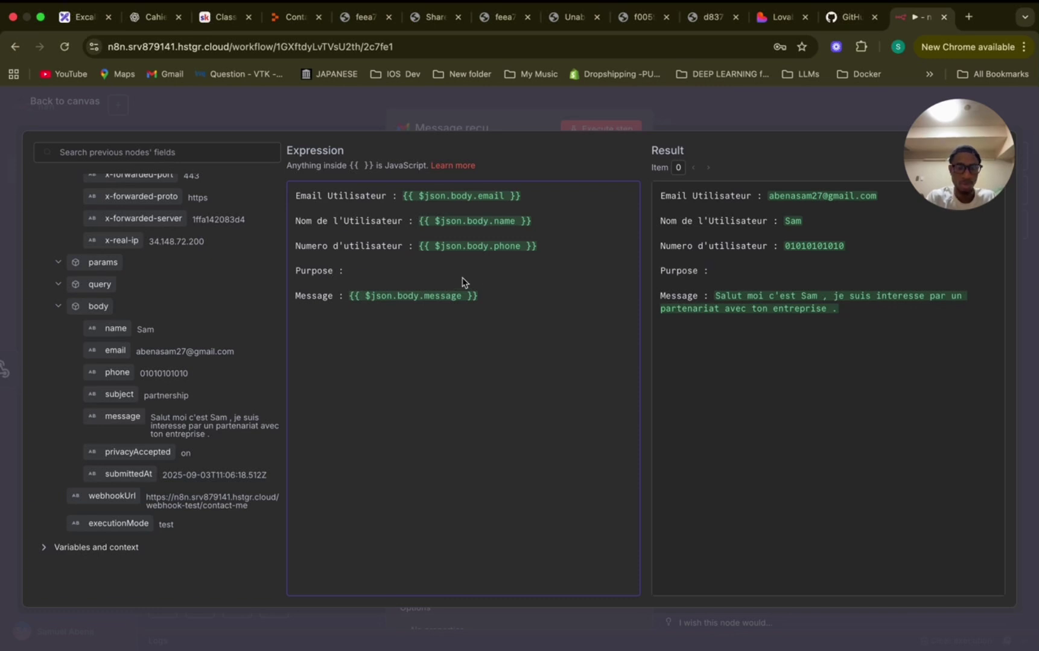
double_click(324, 272)
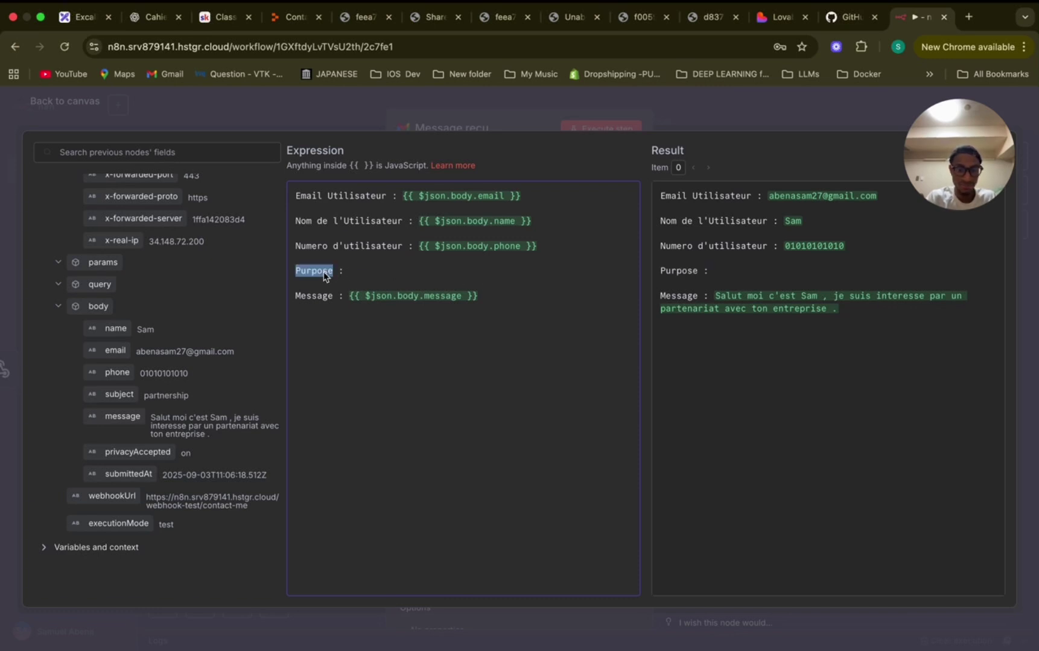
text(O)
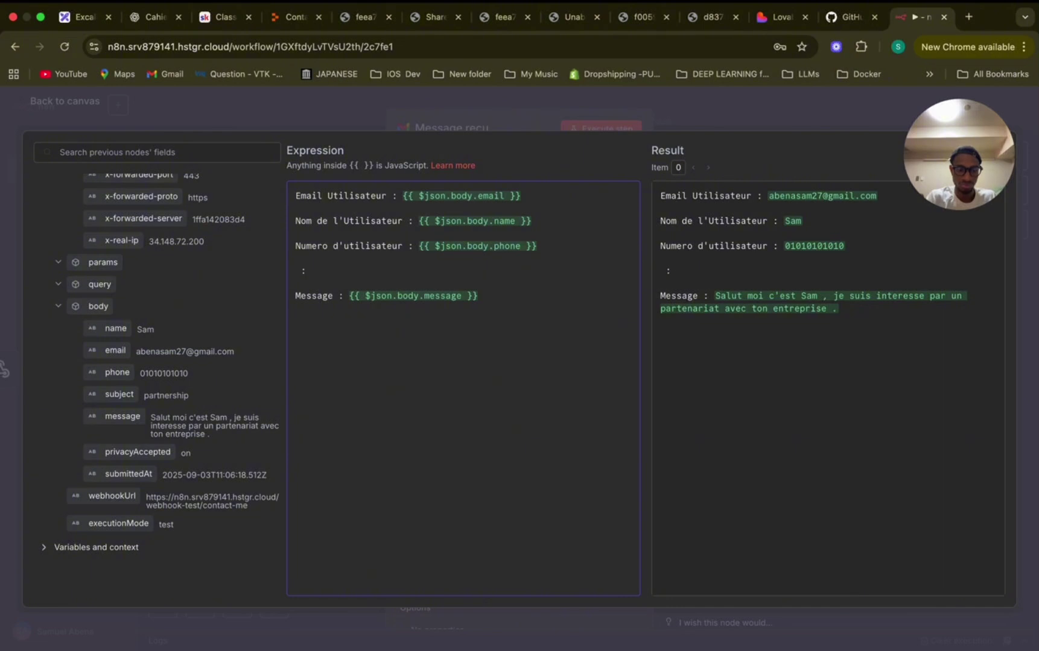
text(Objectif)
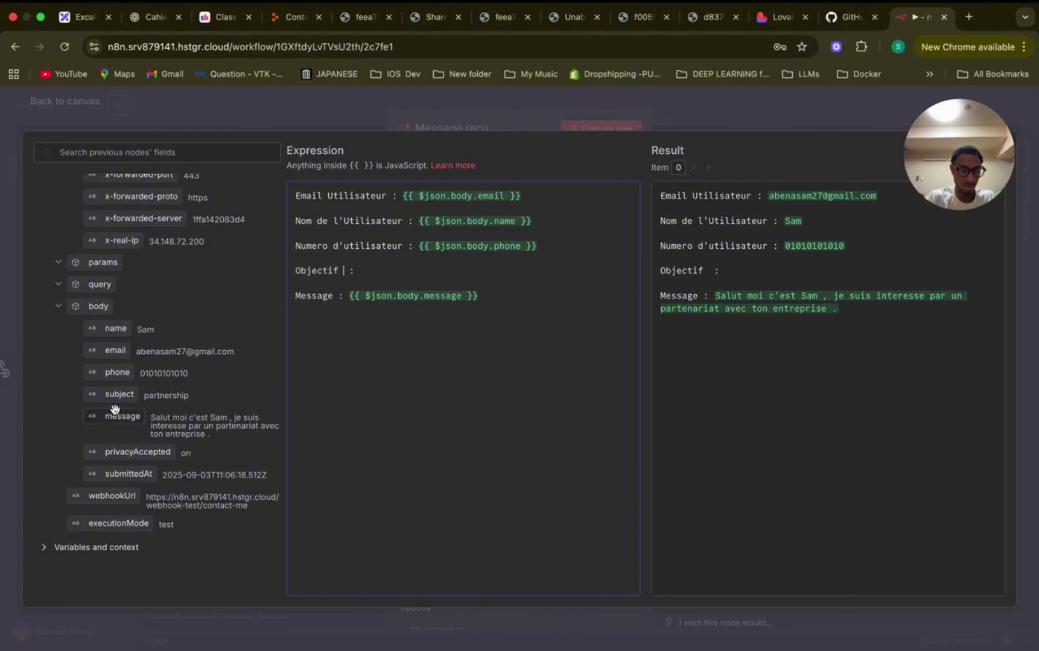
drag(114, 393, 362, 270)
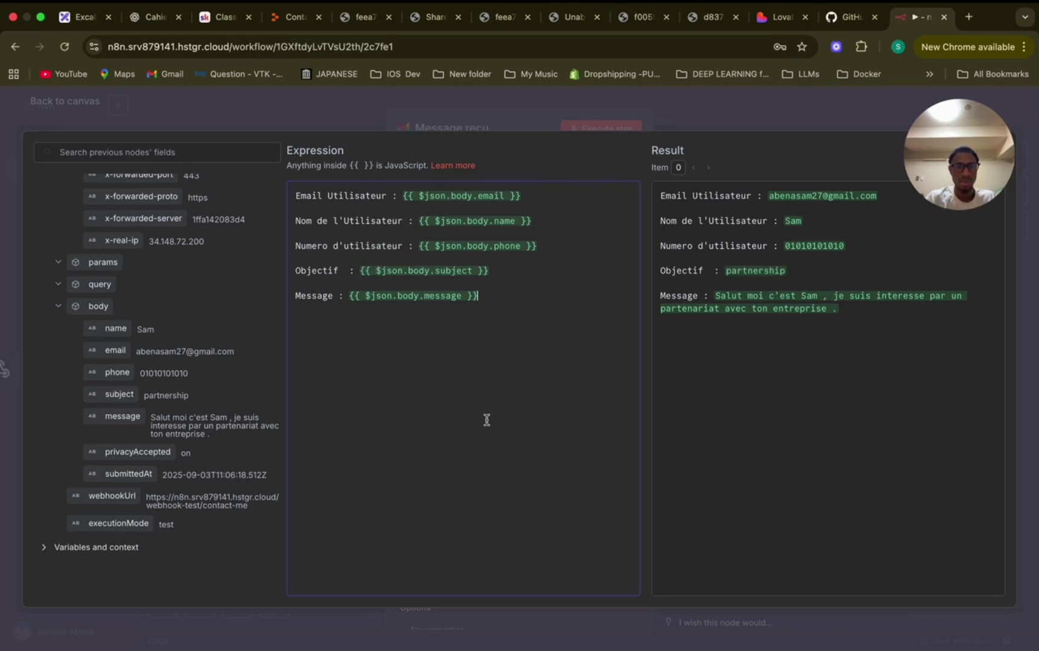
Close the expression editor and node, save the workflow, and glance at the Webhook node.
click(751, 108)
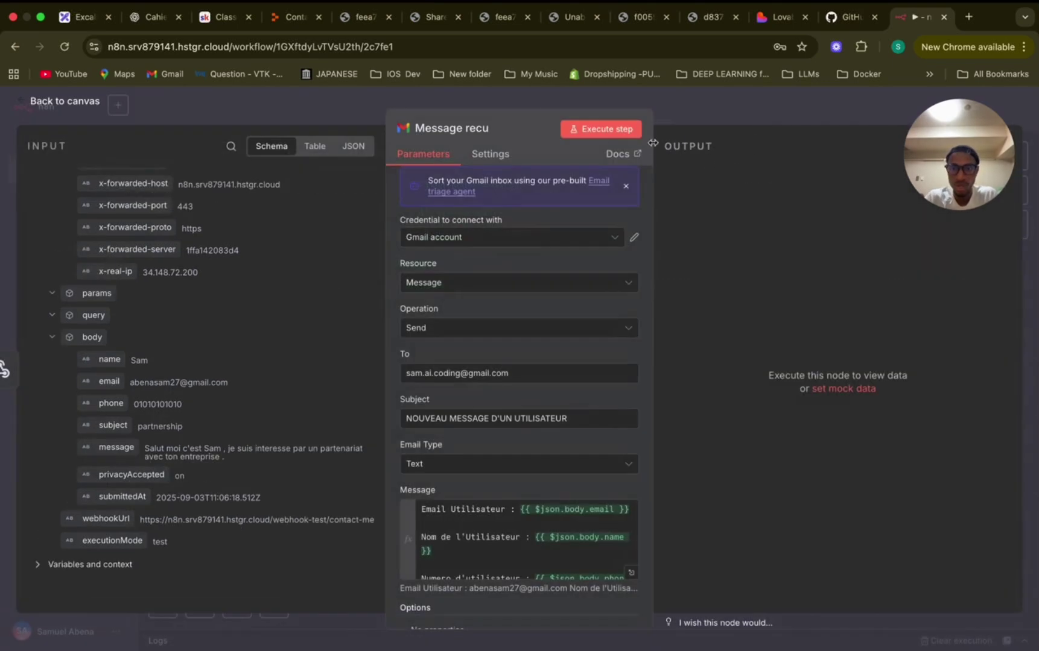
click(711, 119)
click(835, 107)
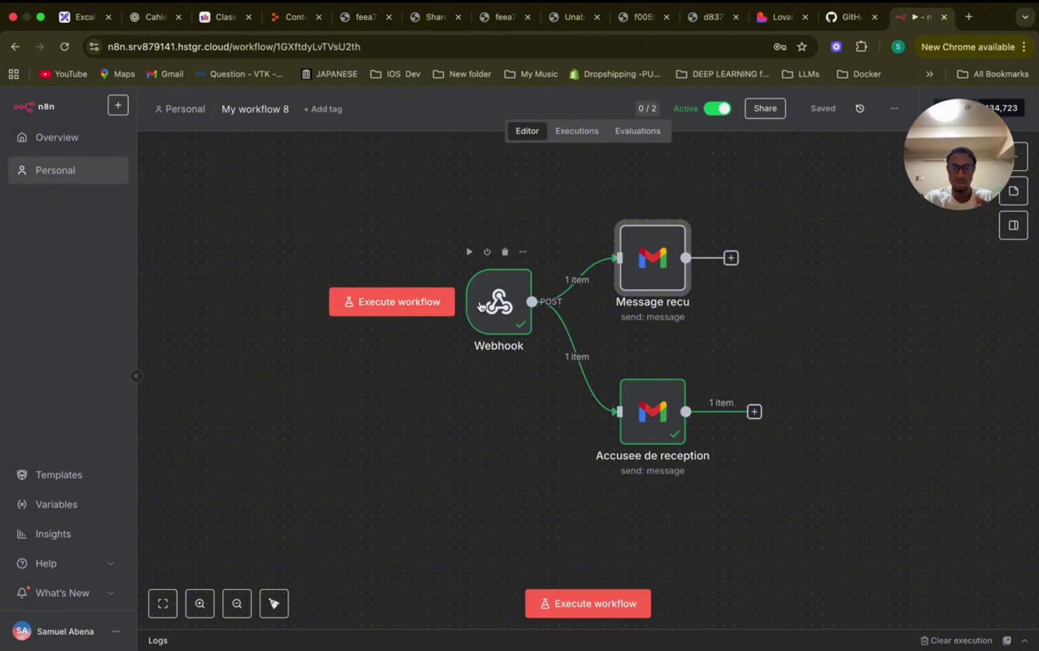
double_click(474, 281)
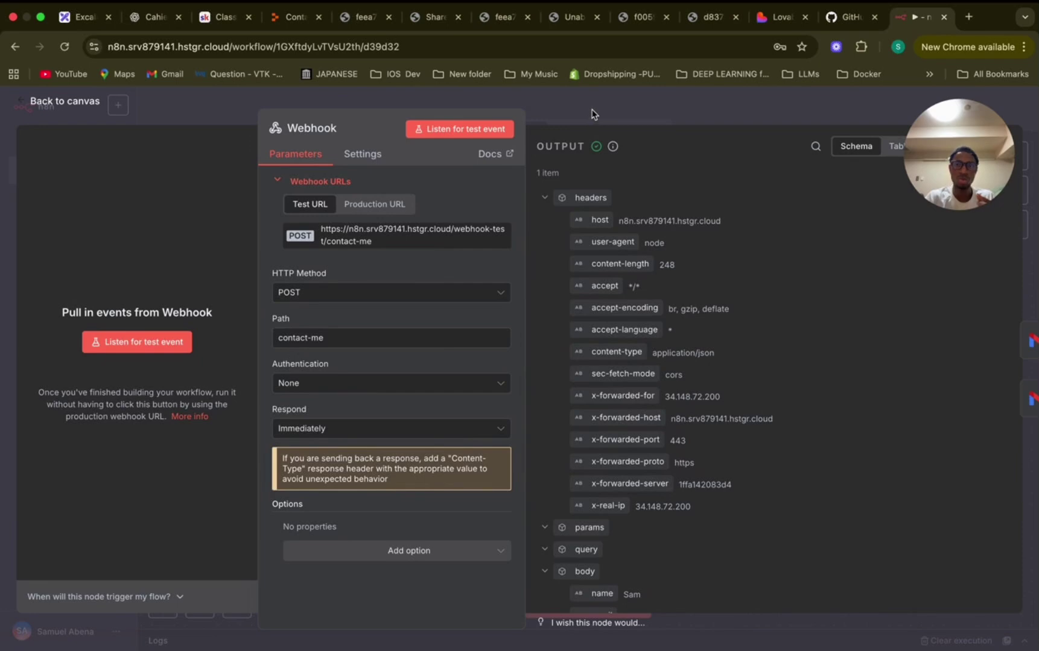
click(590, 110)
Open the Replit ContactPage preview in its own browser tab.
click(293, 22)
scroll(310, 455, down, 4)
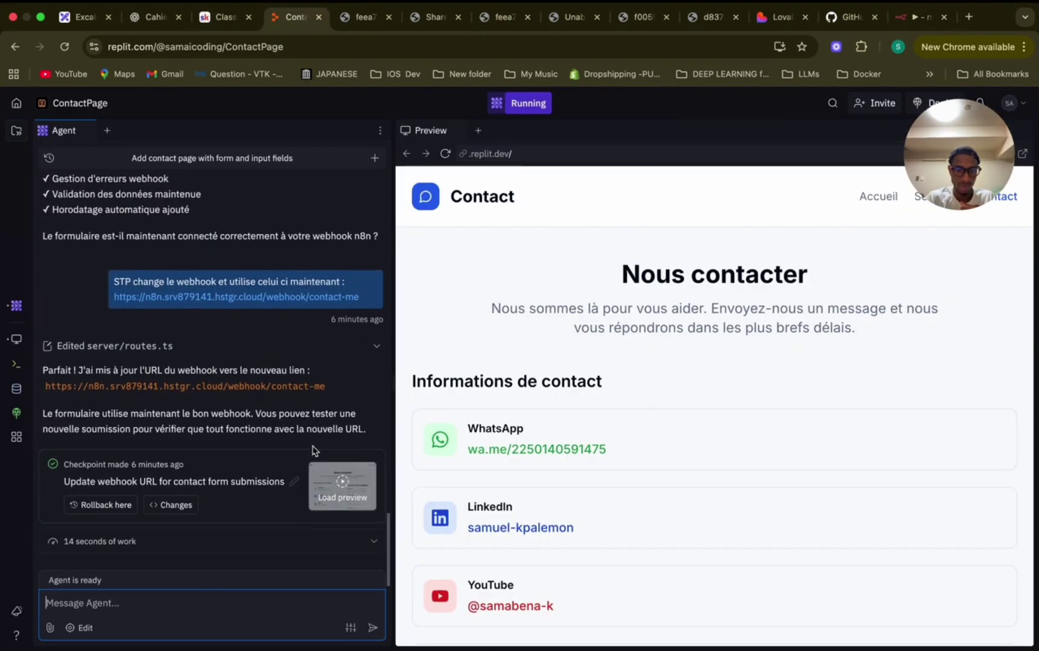
drag(1000, 167, 821, 158)
click(1021, 154)
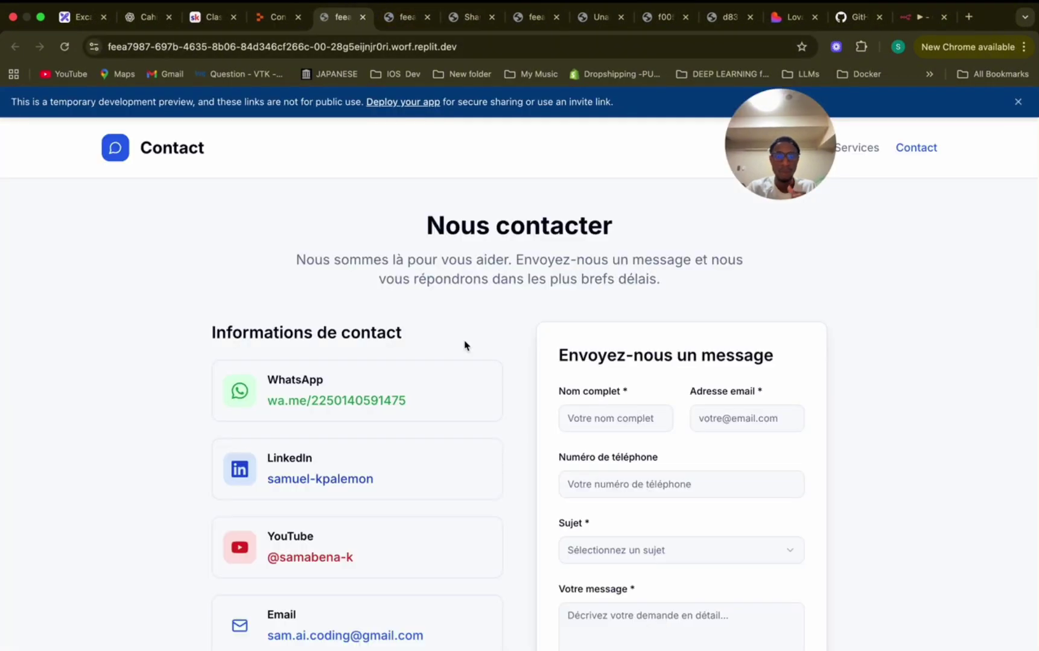
Submit the filled contact form, see the Erreur 500 toast, and return to n8n.
scroll(465, 345, down, 5)
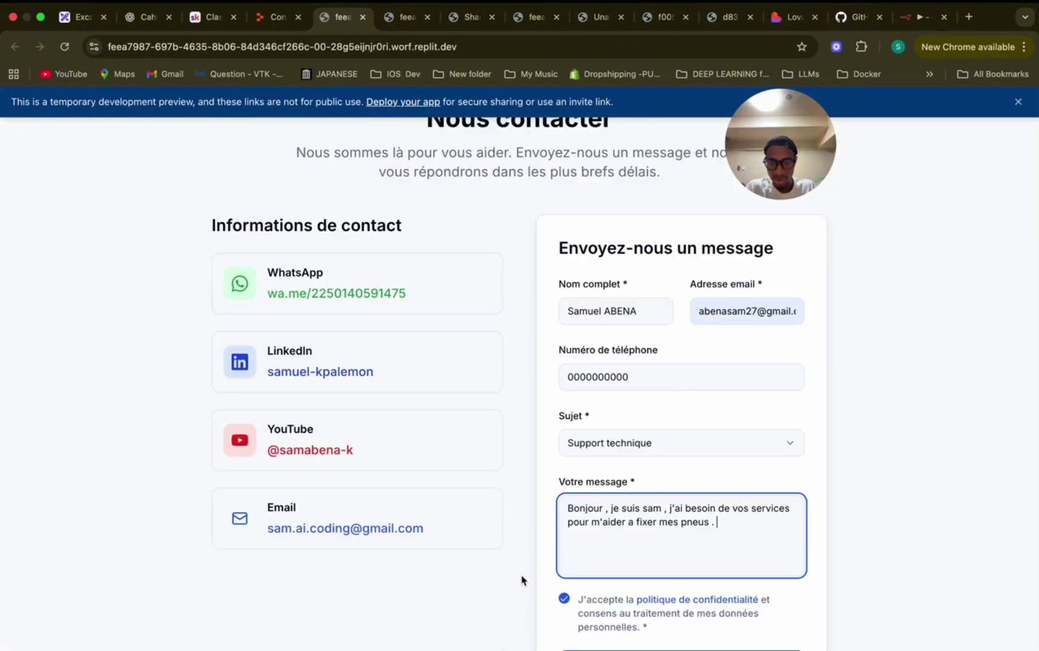
click(536, 564)
scroll(538, 564, down, 3)
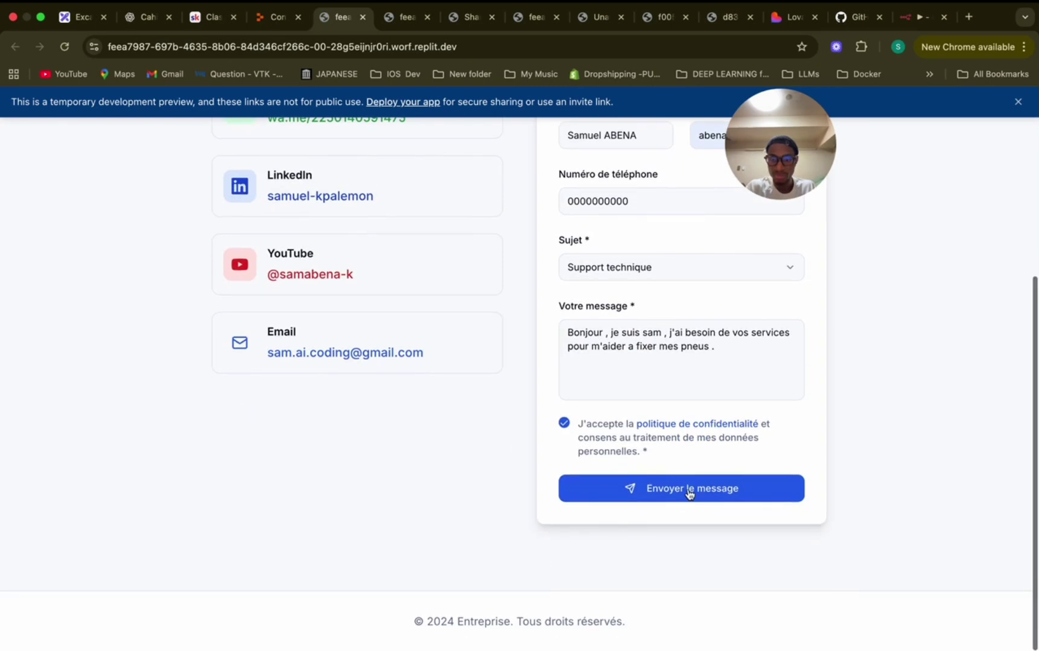
scroll(689, 489, up, 3)
scroll(688, 489, down, 2)
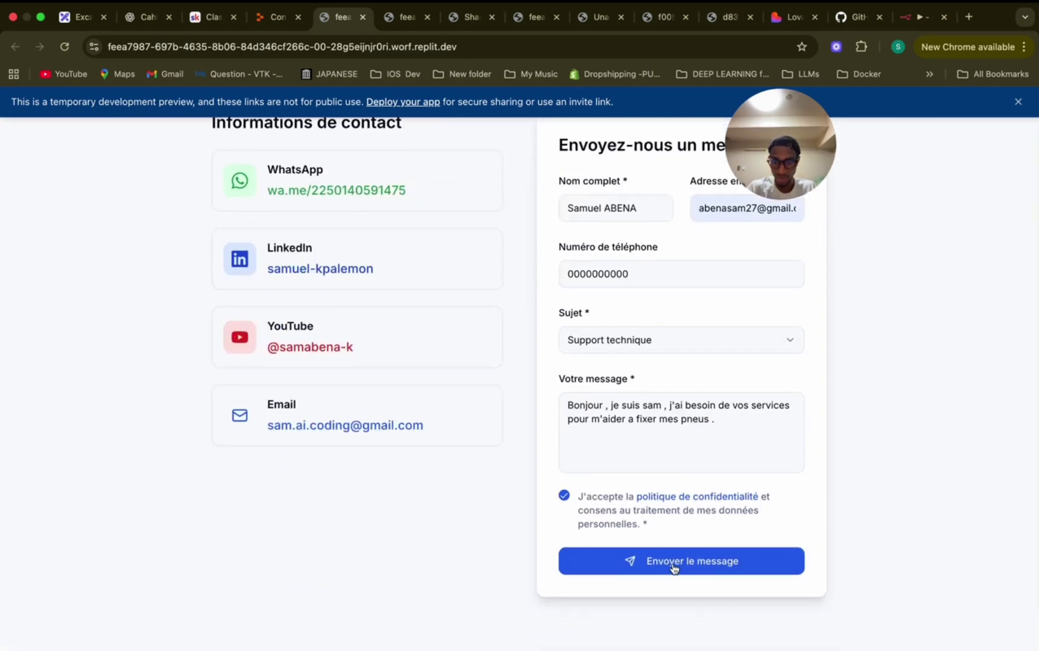
click(674, 569)
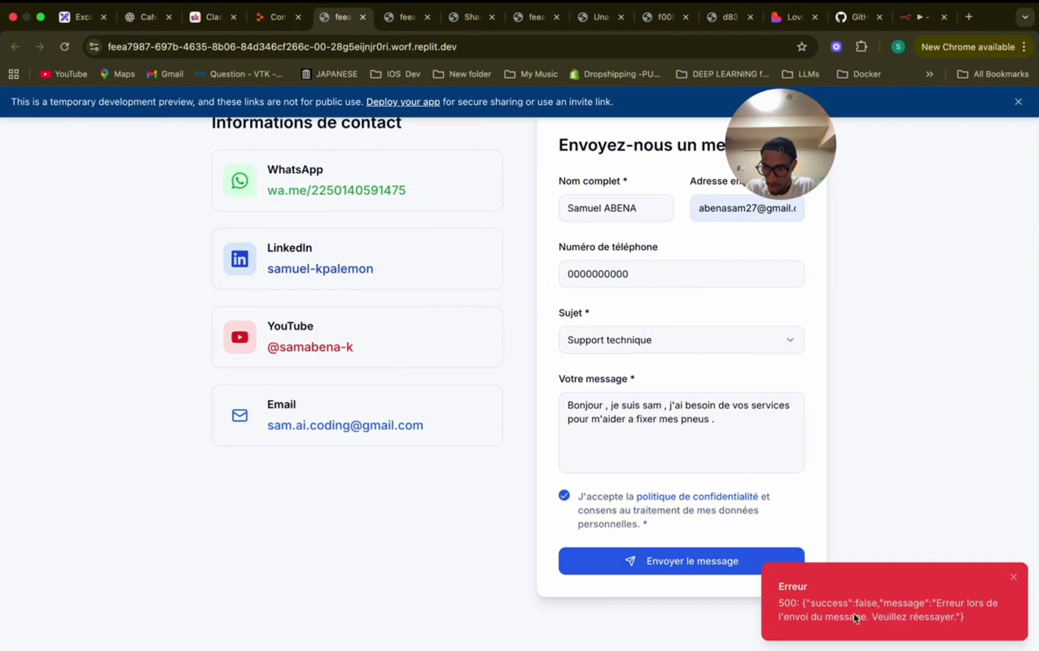
scroll(777, 505, up, 3)
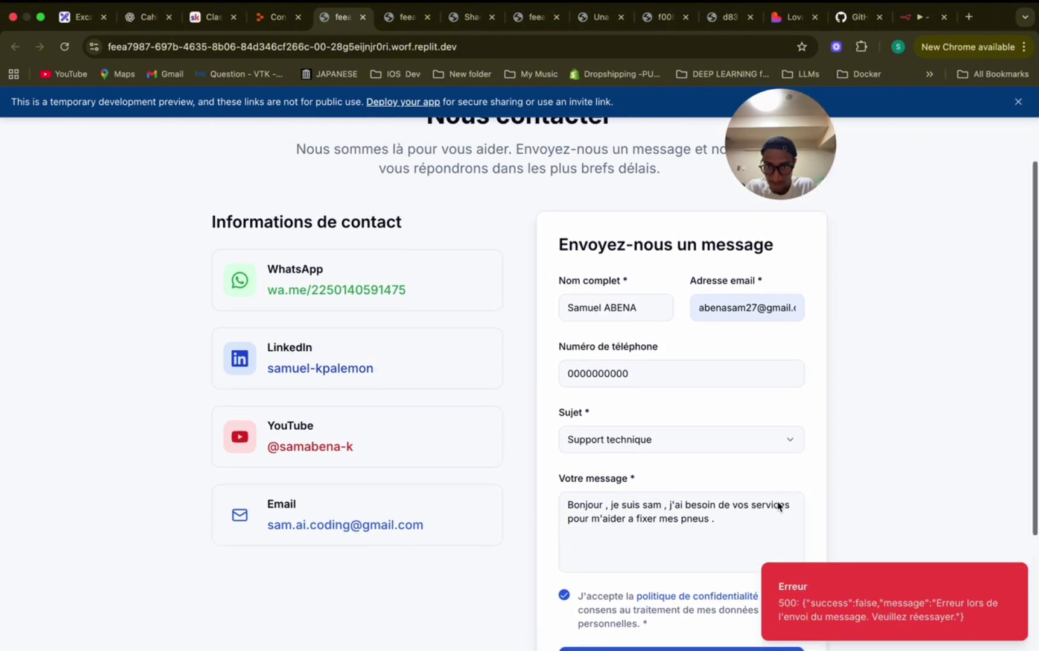
scroll(778, 507, down, 5)
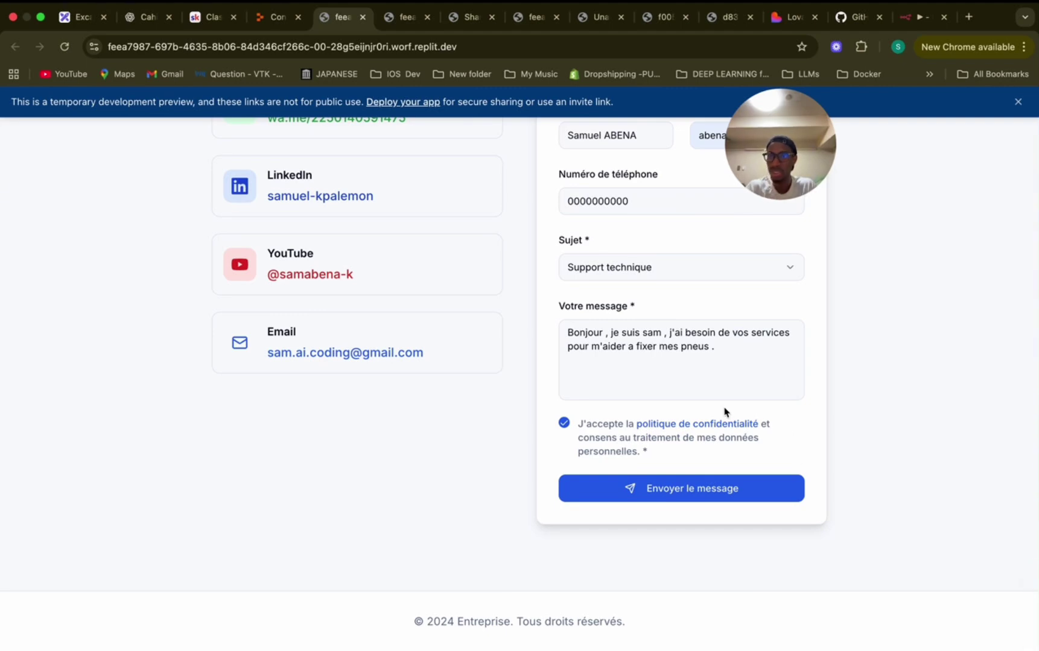
scroll(723, 410, up, 5)
click(911, 17)
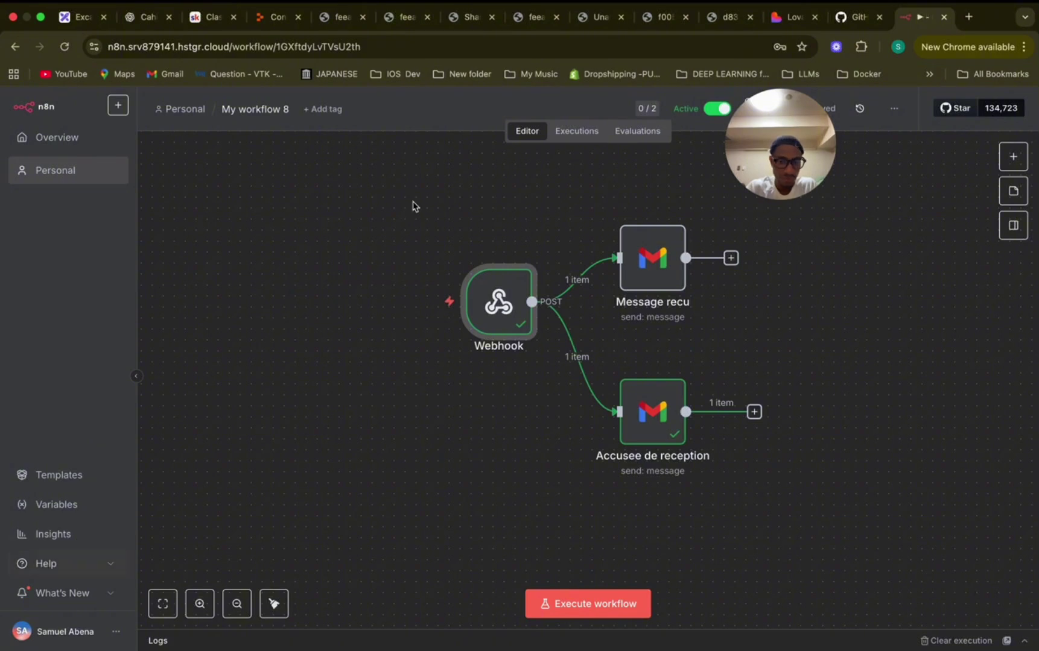
Check the Executions list for the latest successful run (ID#3619), then return to Replit.
click(578, 131)
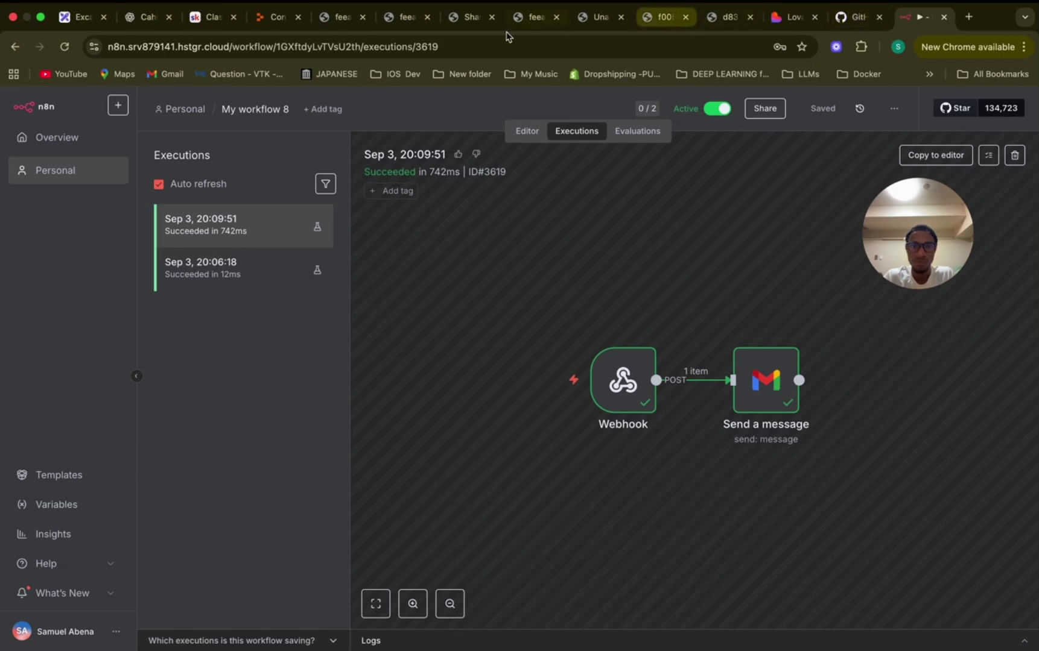
click(276, 27)
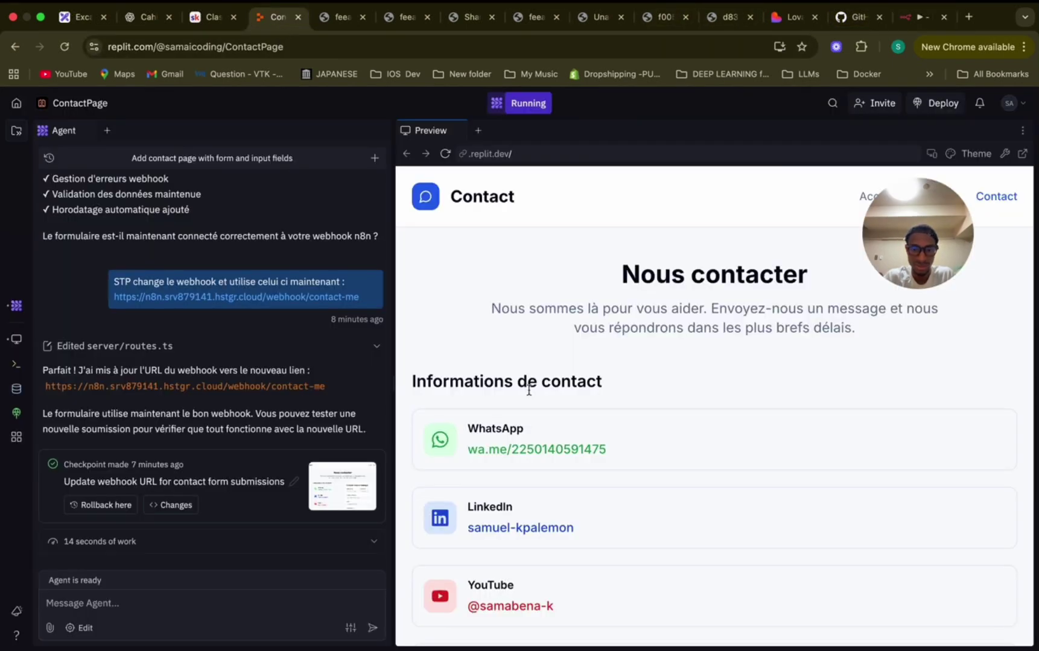
Paste a bug report into the Replit agent chat and send it.
scroll(528, 389, down, 5)
scroll(528, 390, down, 6)
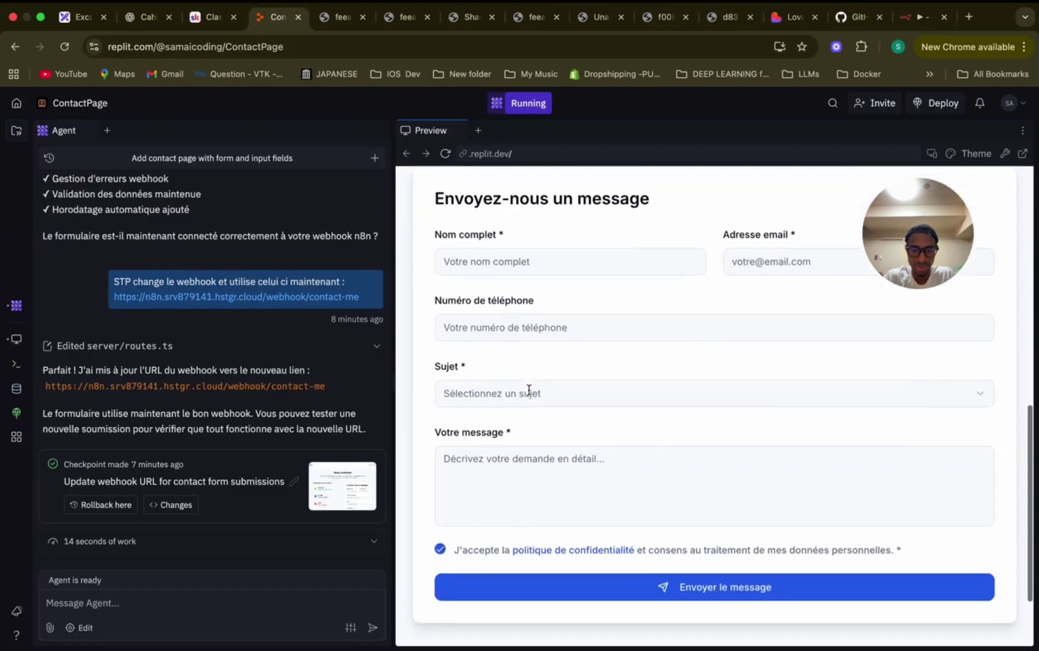
scroll(529, 391, up, 3)
scroll(529, 389, up, 3)
scroll(529, 389, down, 2)
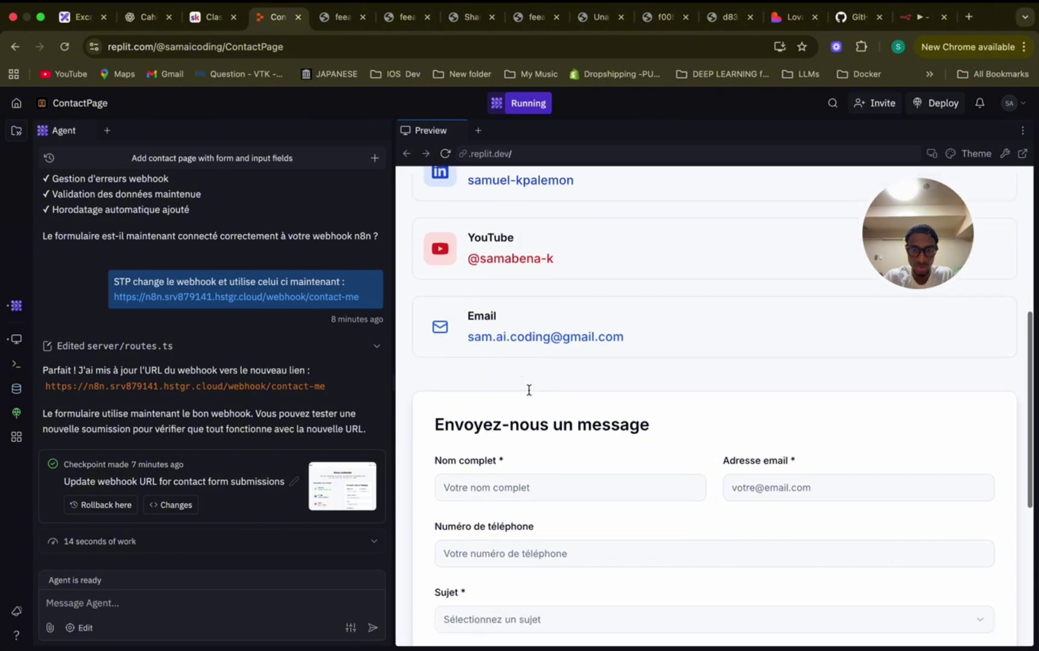
click(337, 603)
text(On a eu un bug , une erreur lors de l'envoi , verifie et corrige ce qui ne va pas ..)
click(373, 629)
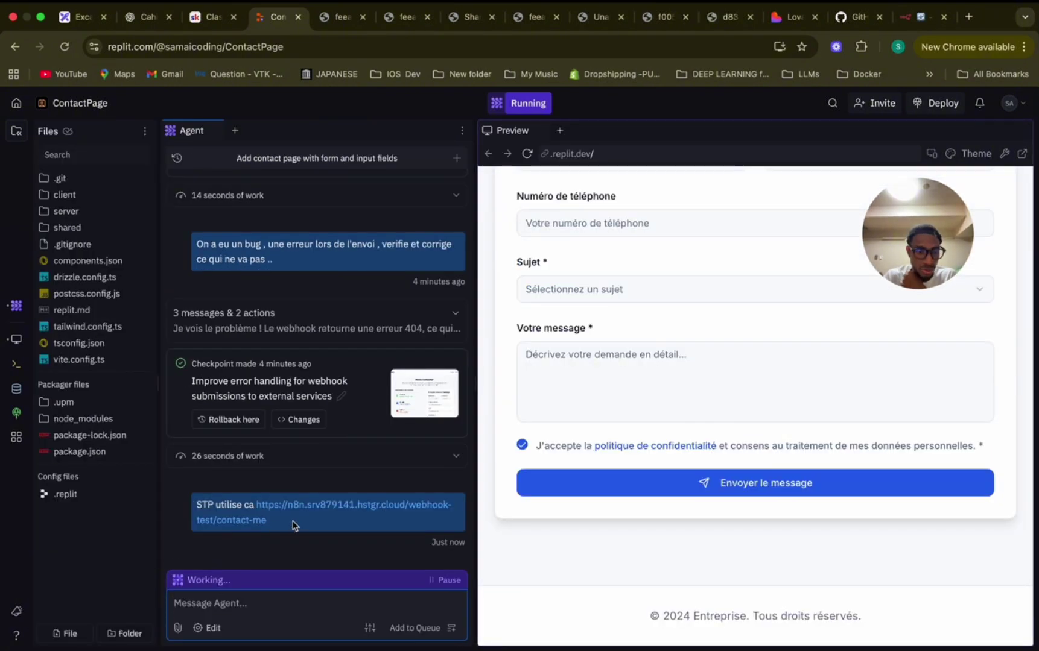
triple_click(251, 507)
drag(251, 507, 256, 509)
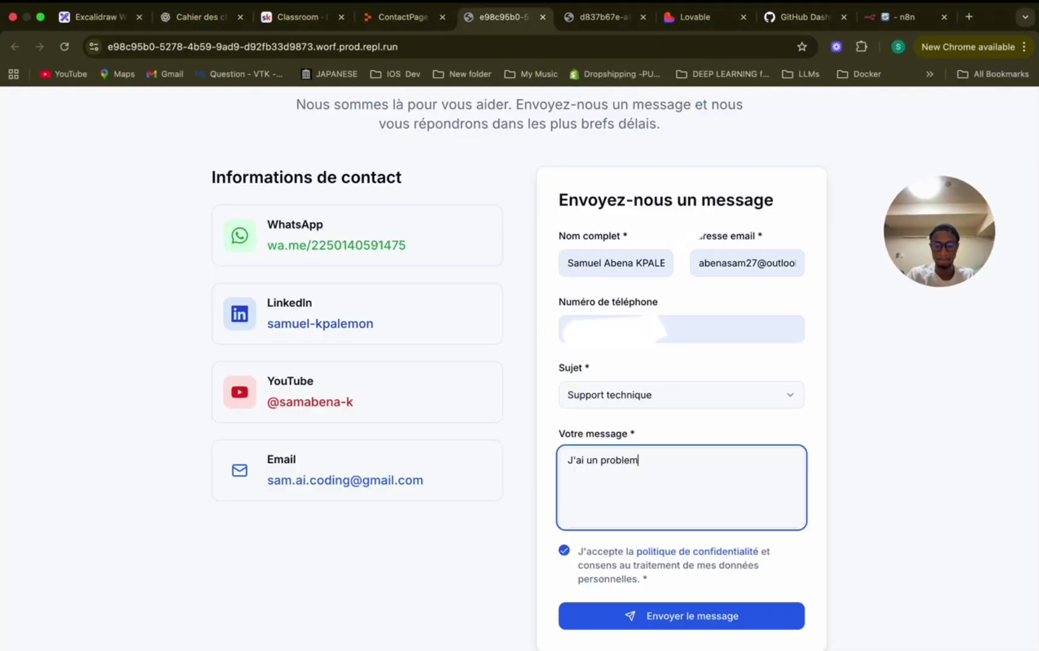
Finish the electricity support message ('d'ectricite'), submit the contact form, and check n8n.
text(d'ectricite)
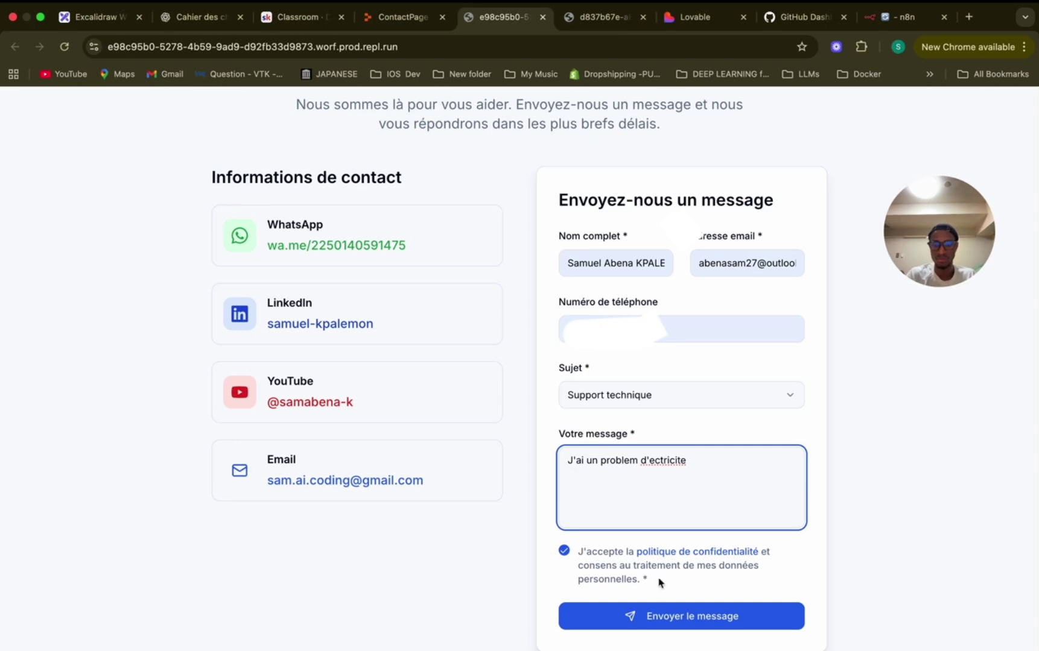
click(652, 616)
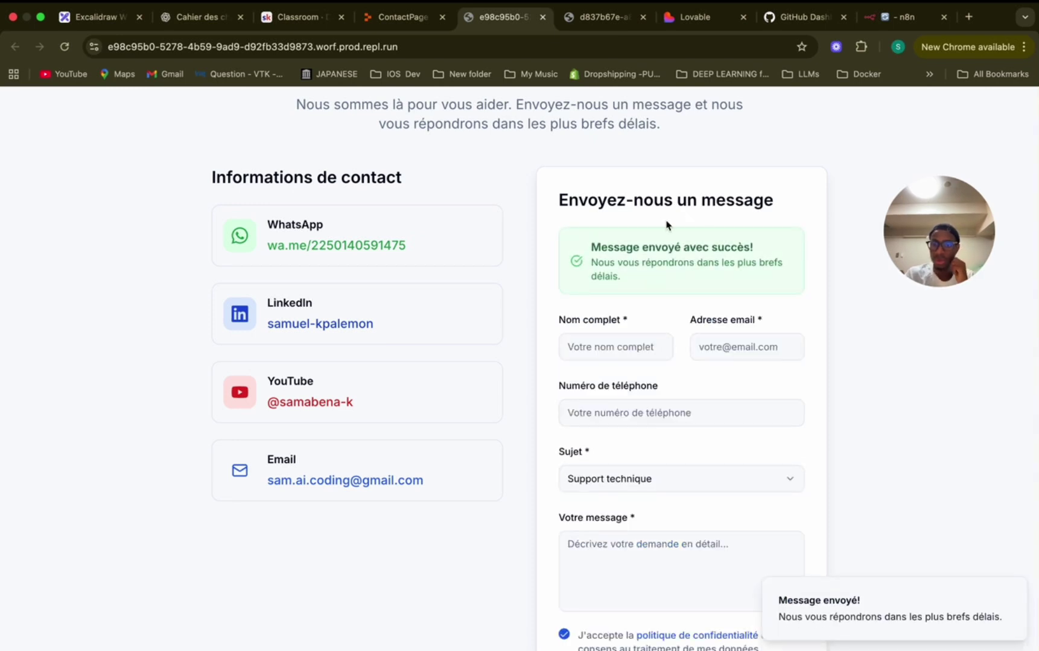
click(901, 17)
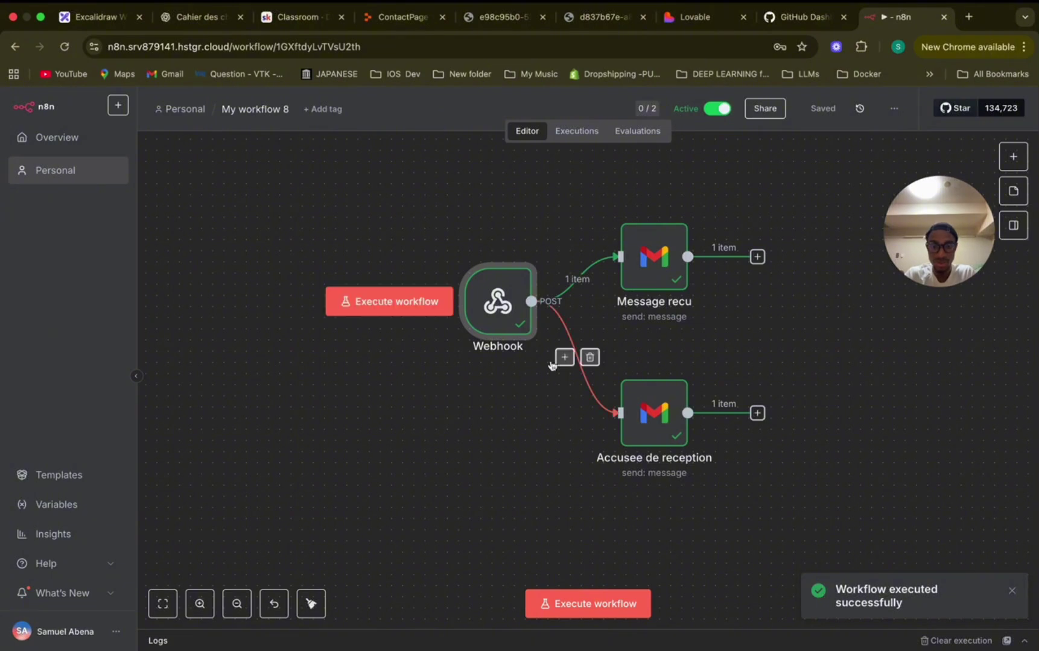
Inspect the Webhook node's received name, email, phone, subject 'support' and message values.
double_click(507, 316)
scroll(549, 318, down, 5)
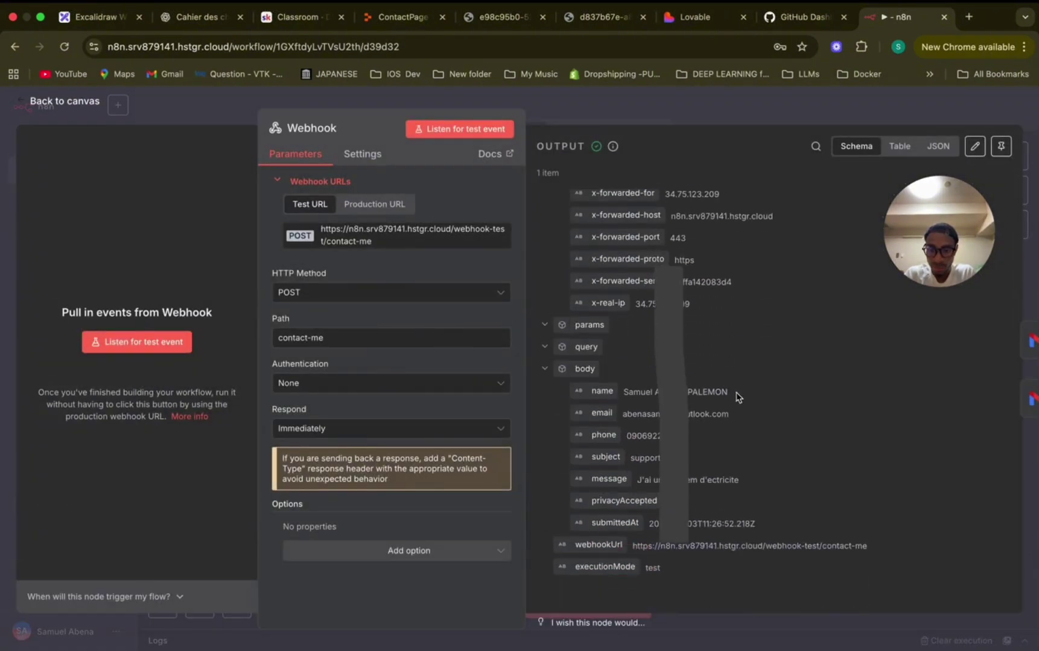
drag(731, 393, 622, 393)
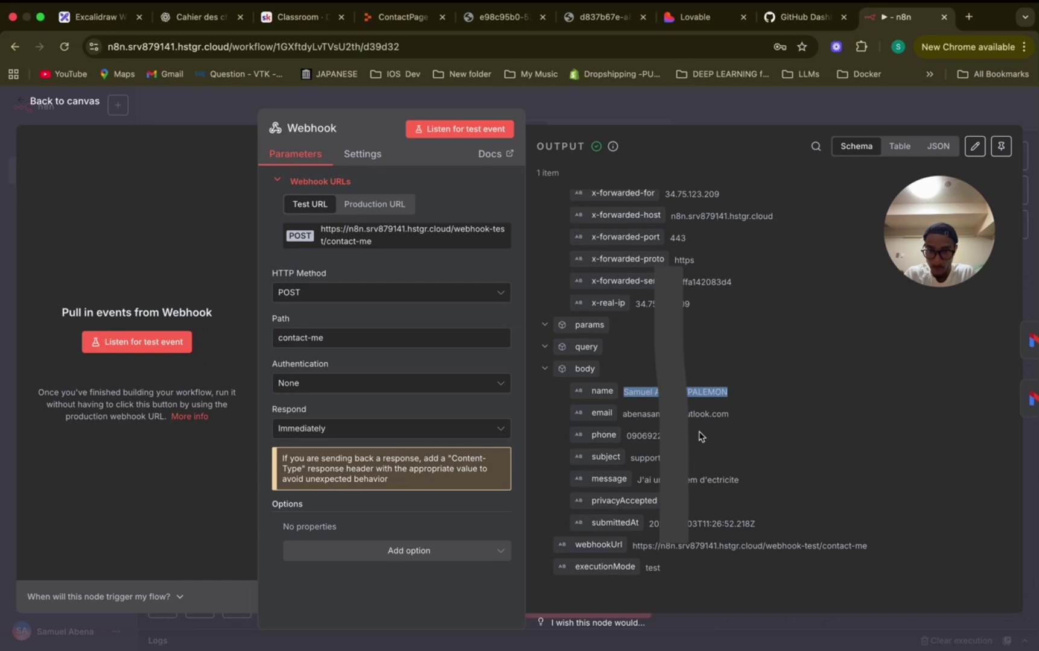
drag(731, 416, 621, 416)
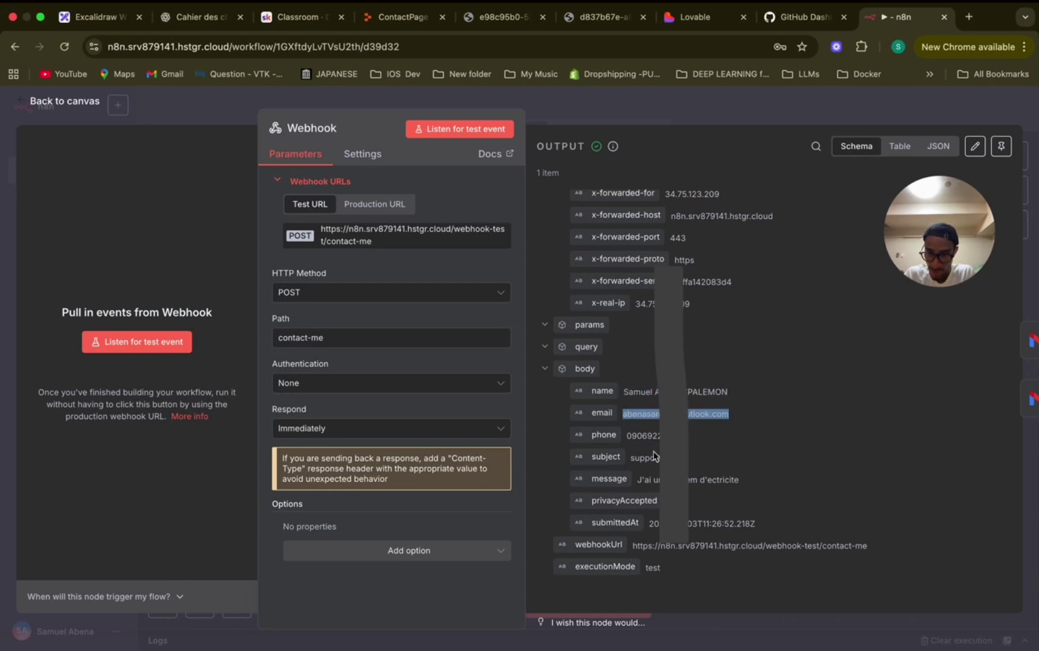
drag(687, 436, 625, 435)
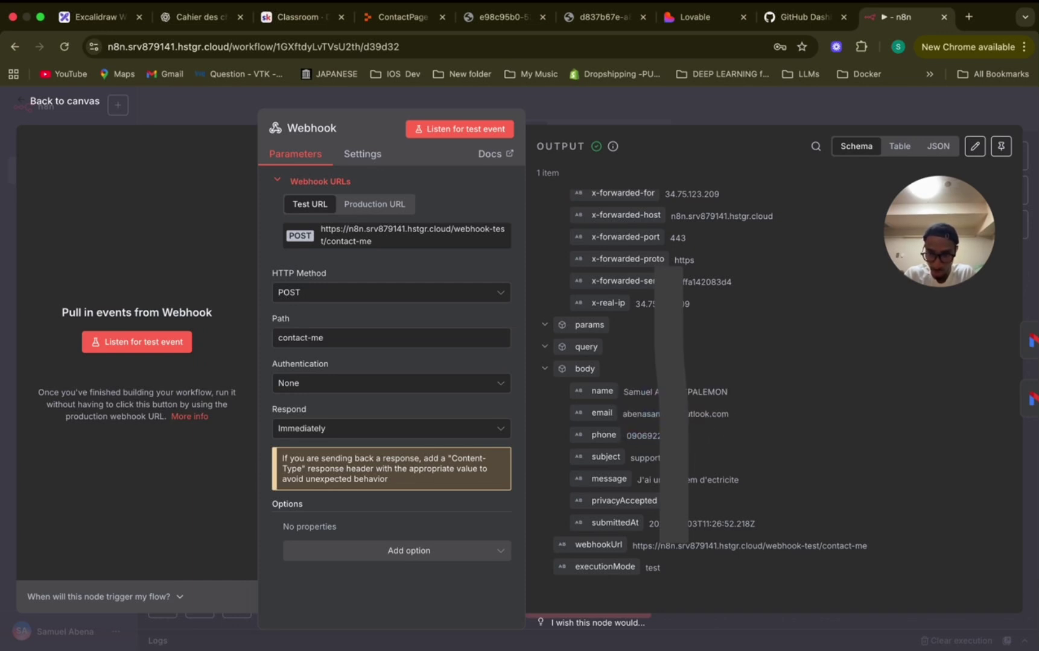
double_click(641, 454)
drag(753, 484, 634, 486)
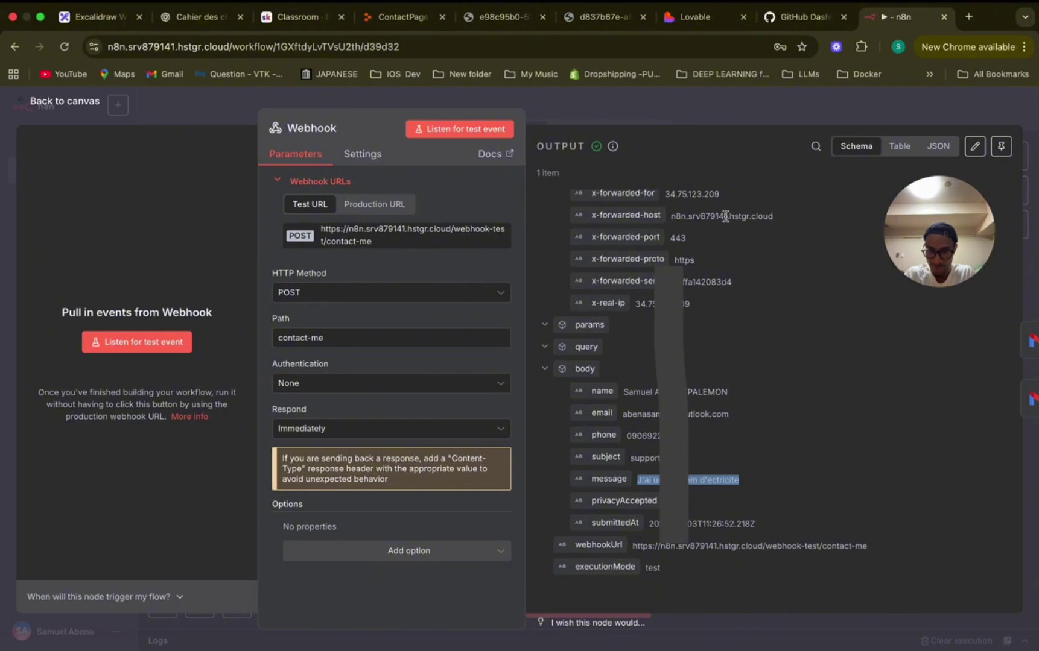
click(745, 110)
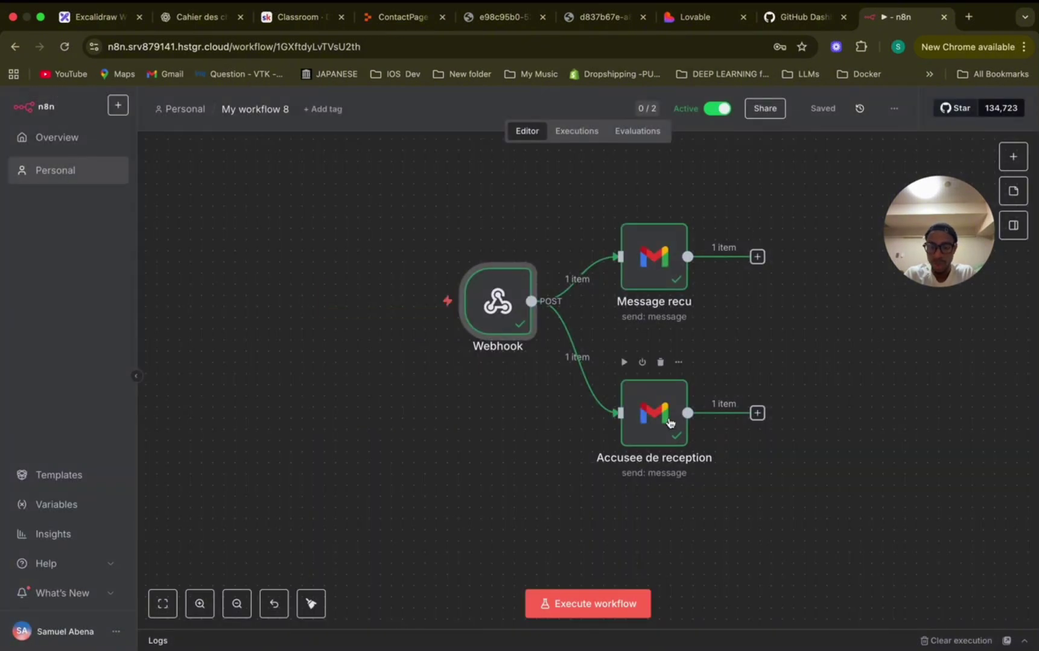
Confirm the Accusee de reception step shows its email SENT, then open a new tab.
double_click(650, 416)
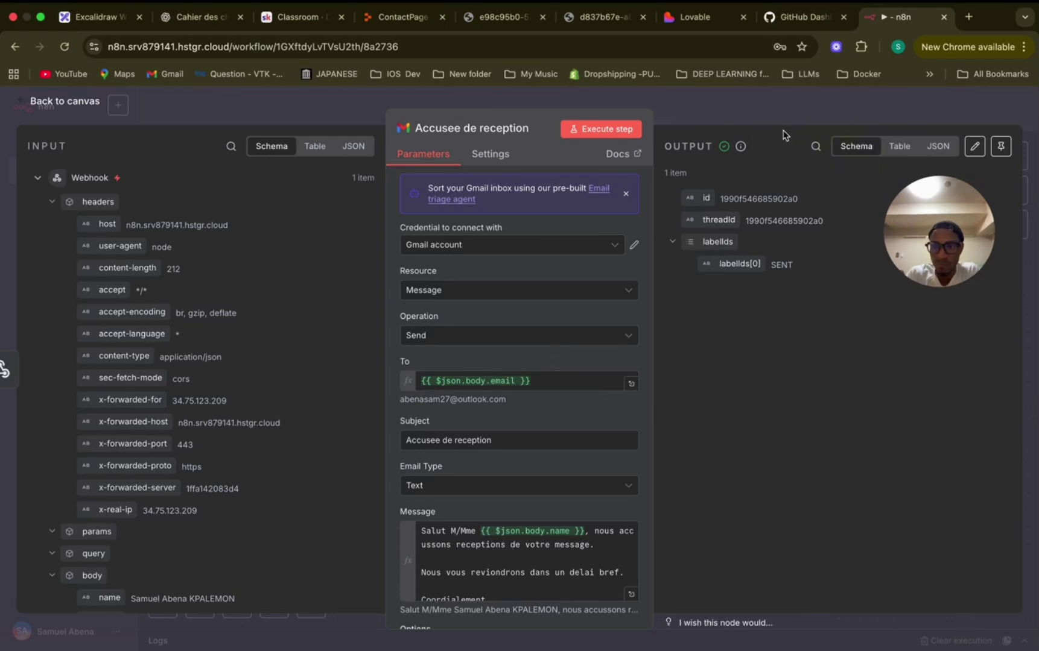
key(Escape)
click(969, 17)
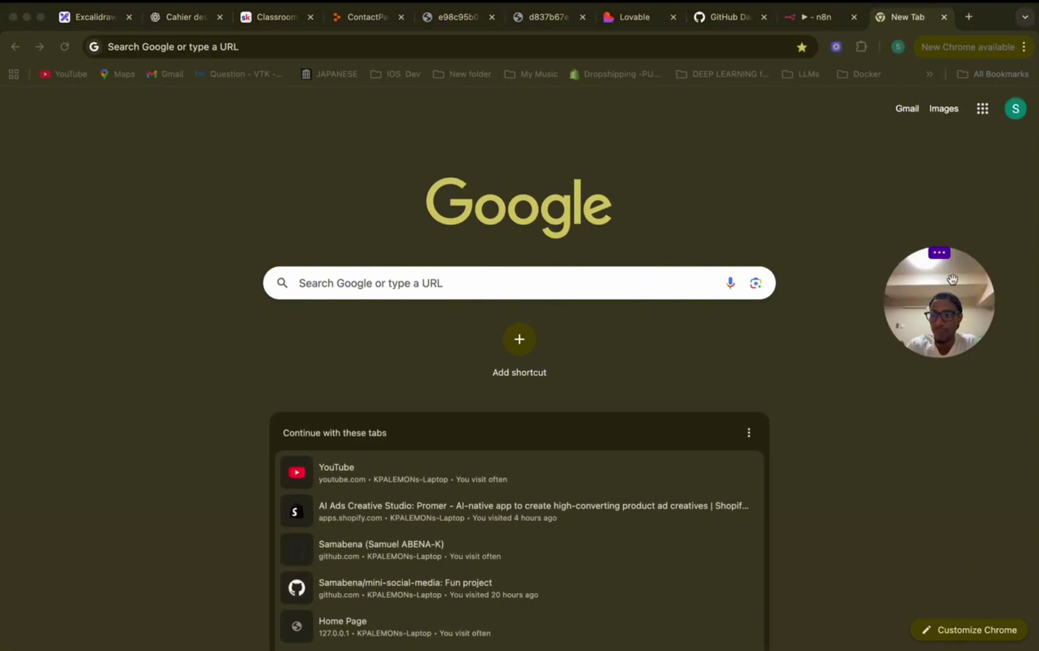
Open Gmail from the Google apps grid and open the newest workflow notification.
click(982, 111)
click(982, 109)
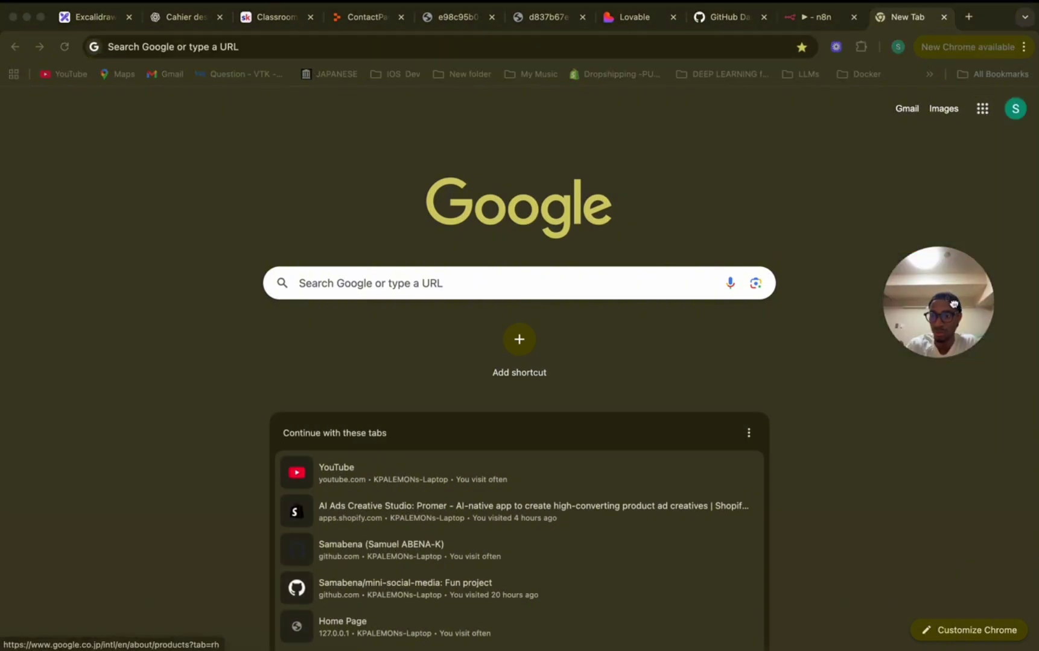
click(983, 110)
click(960, 329)
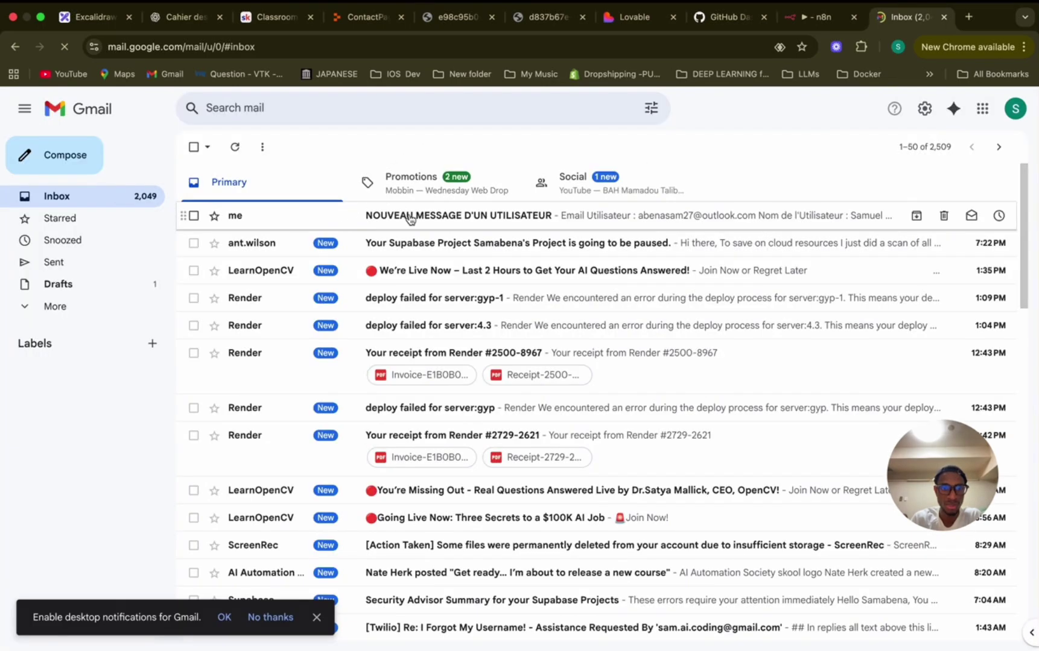
click(409, 219)
Review the subject, name, phone, 'Objectif : support' and message lines, then return to Replit.
drag(235, 187, 481, 195)
mouse_move(204, 255)
mouse_down()
mouse_move(439, 257)
mouse_move(192, 262)
mouse_up()
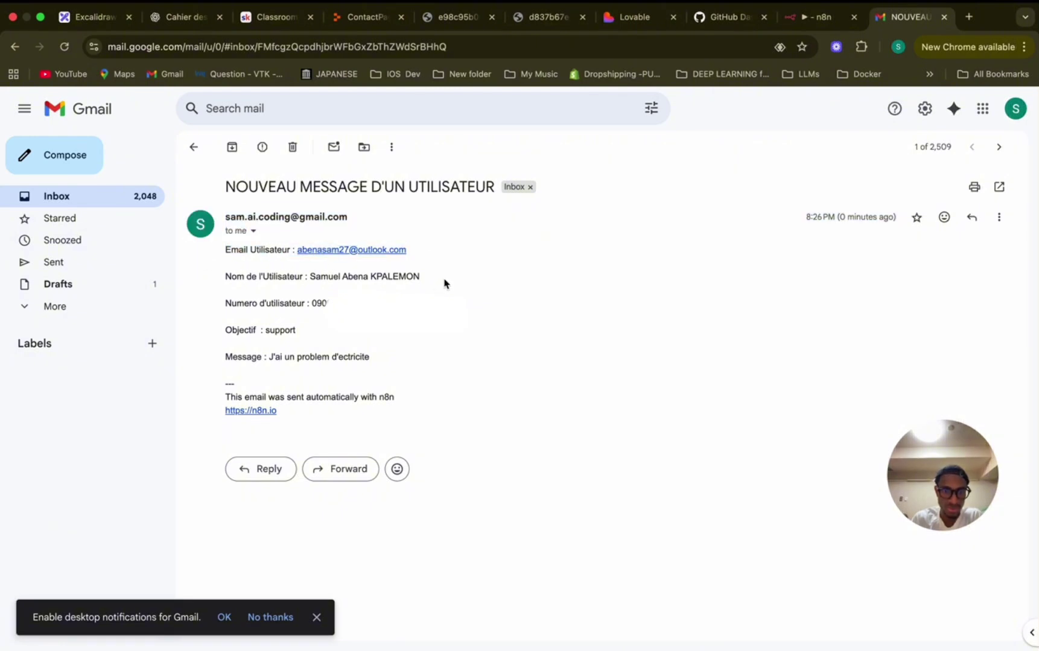
drag(445, 283, 209, 281)
drag(331, 304, 223, 302)
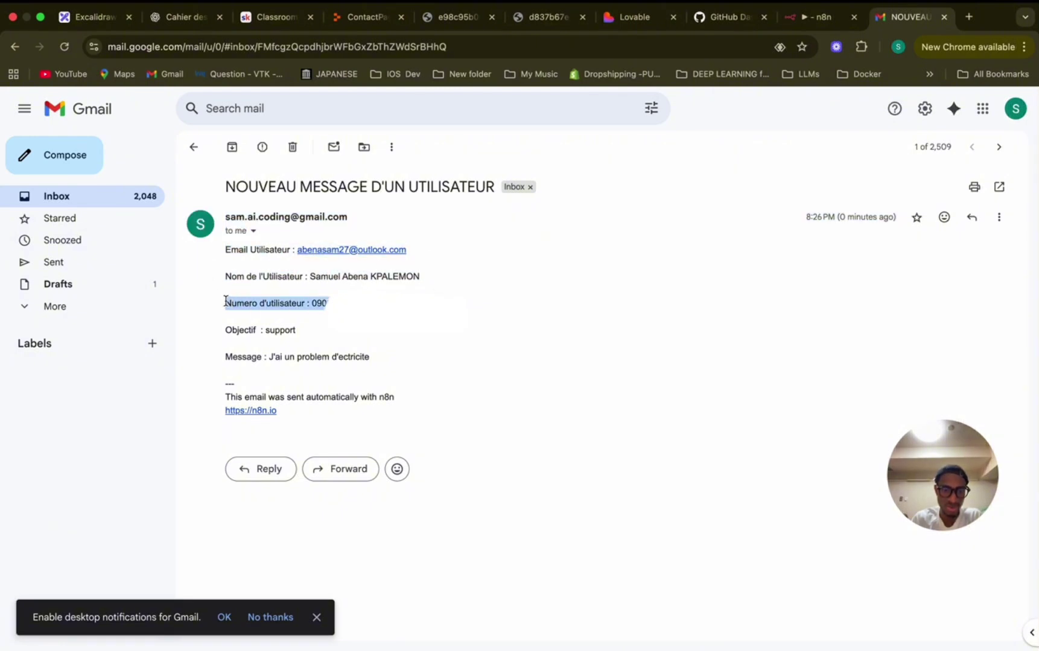
drag(320, 338, 190, 323)
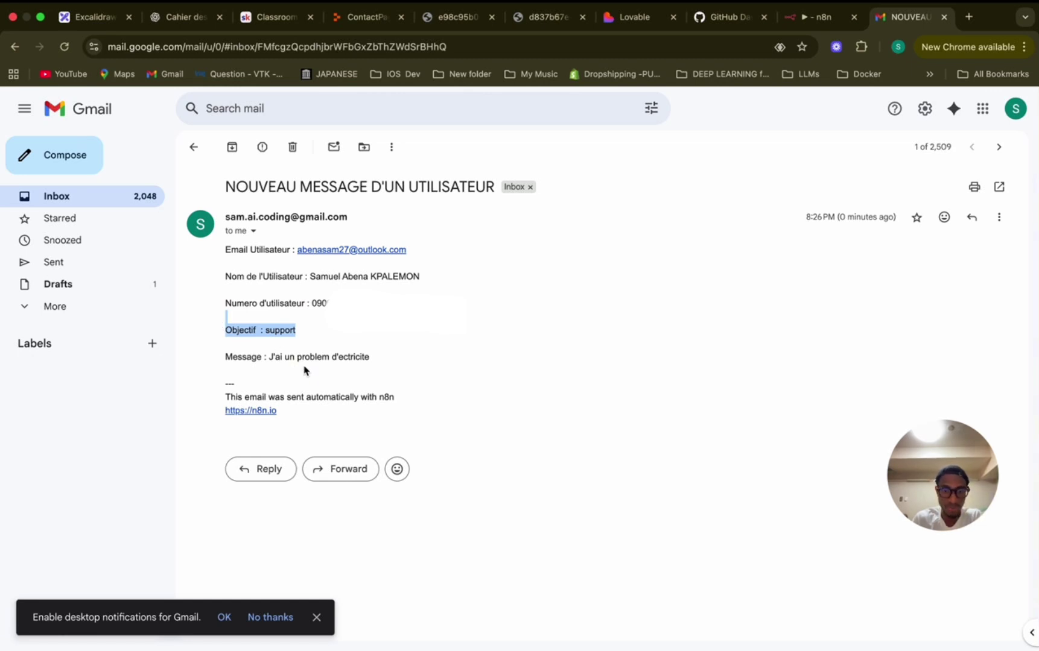
drag(322, 415, 220, 394)
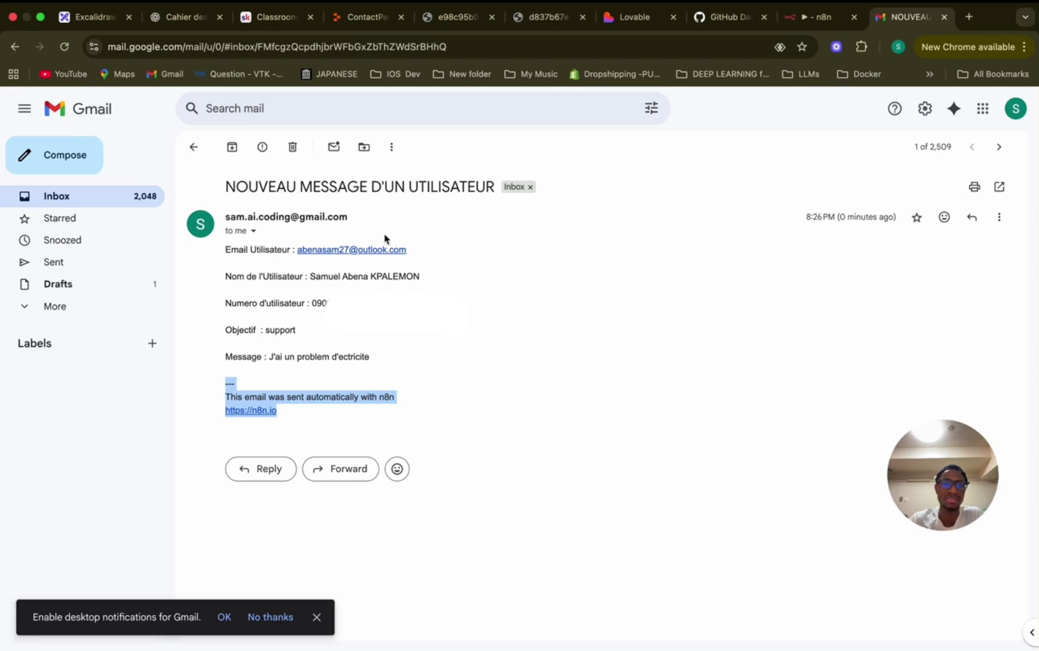
click(347, 23)
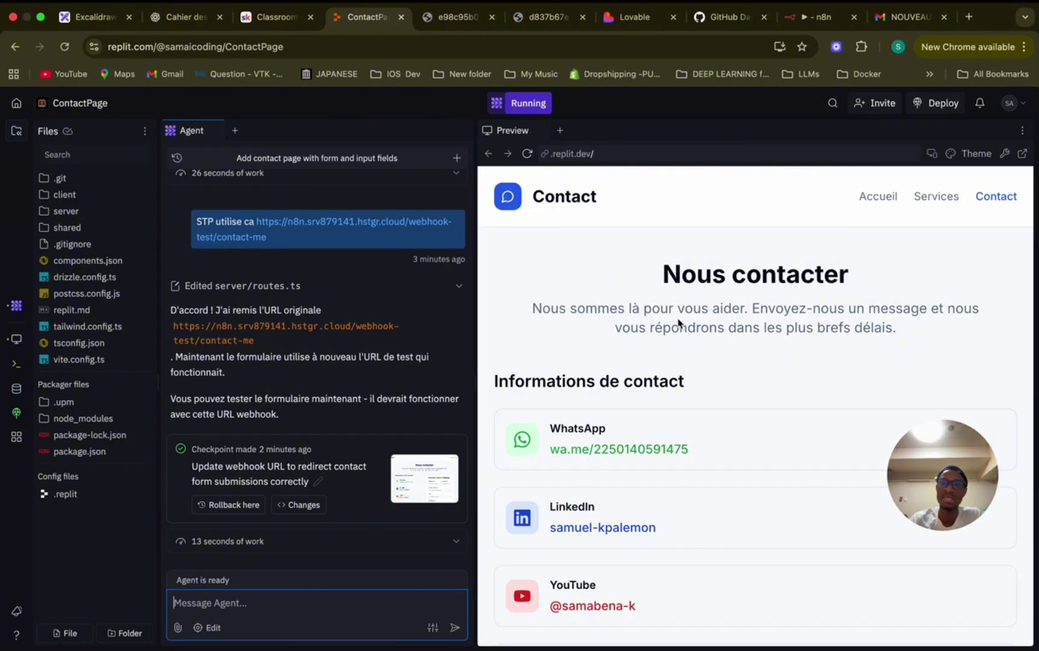
Open Replit's Deployments page, showing the Reserved VM, Autoscale, Static Pages and Scheduled options.
click(820, 17)
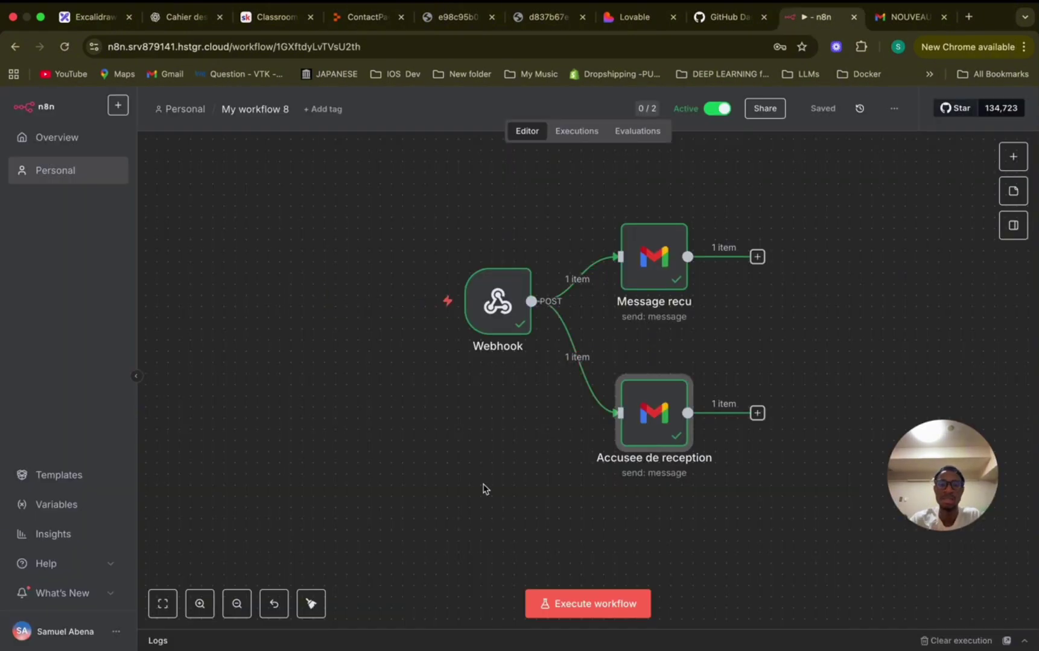
click(365, 19)
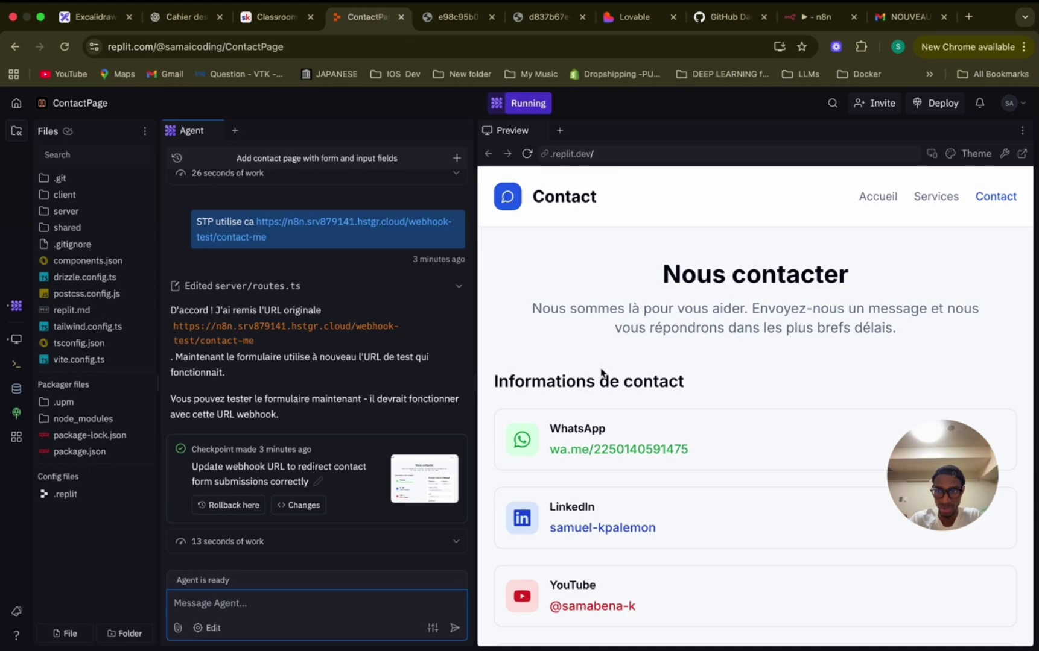
click(820, 18)
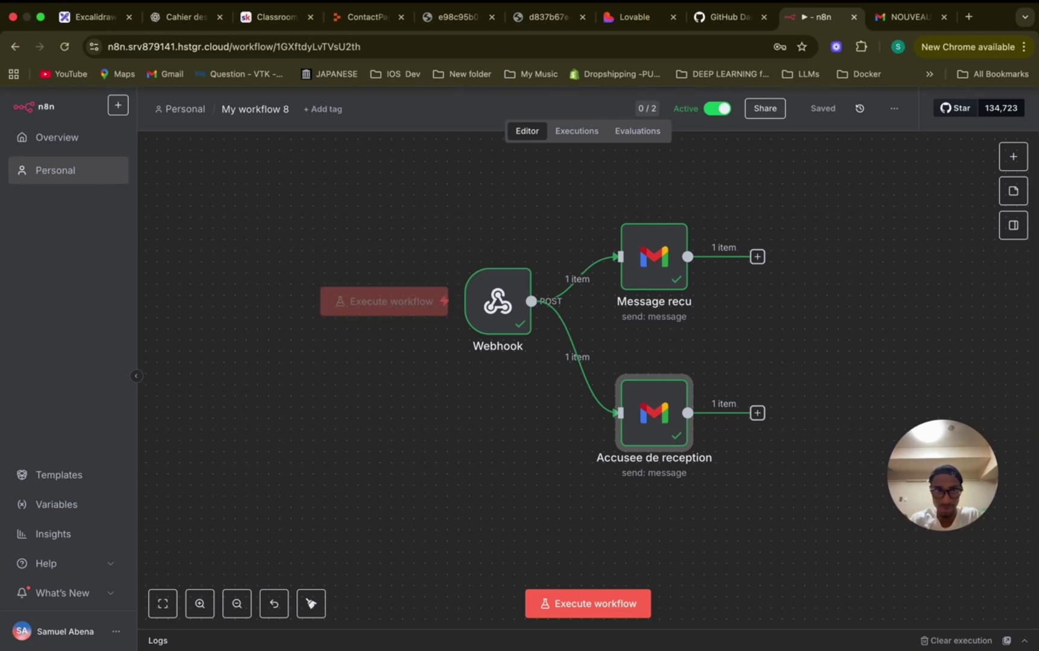
click(342, 16)
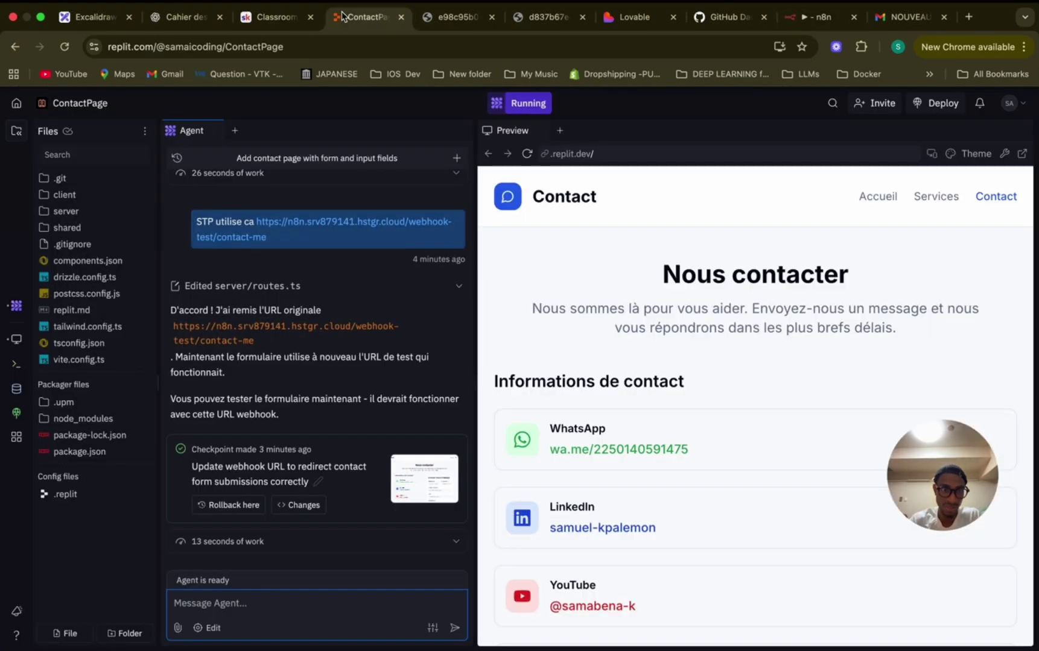
click(17, 414)
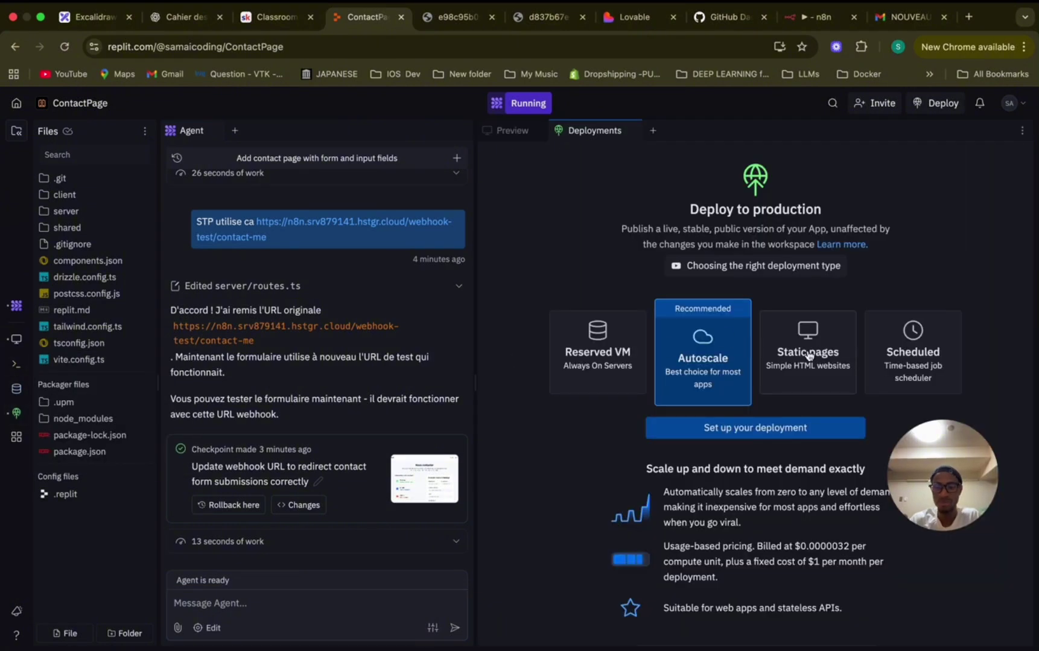